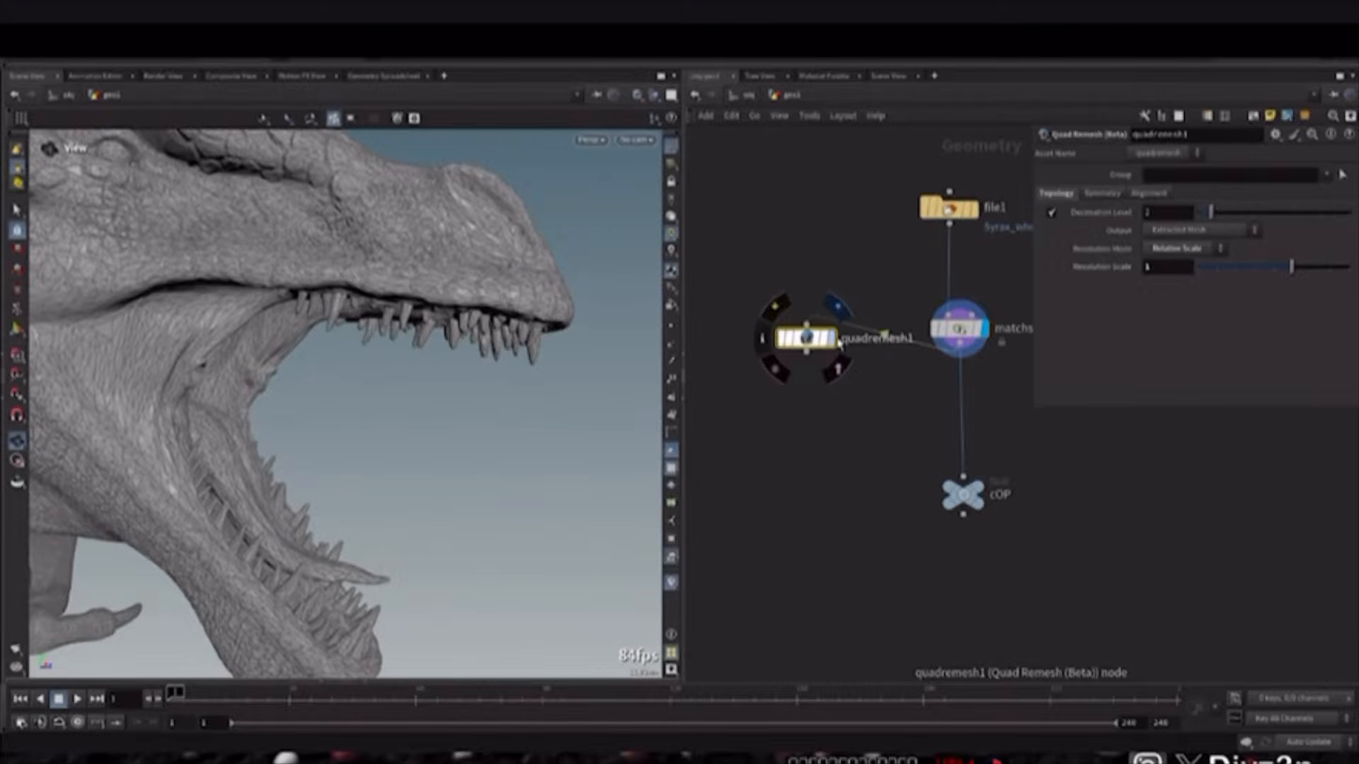
- Display the dragon's Quad Remesh result and try a coarser mesh by changing the resolution scale
left_click(840, 343)
left_click_drag(1292, 267, 1281, 271)
left_click(1311, 269)
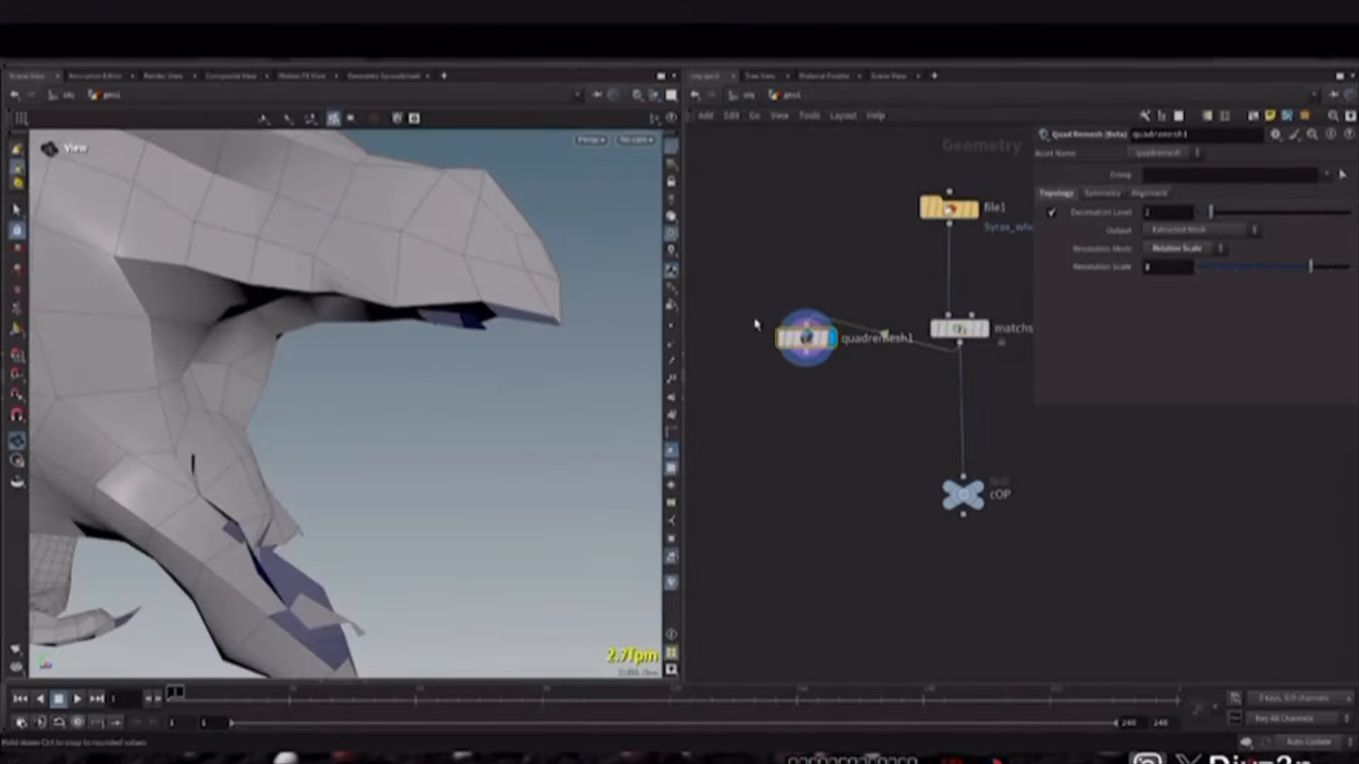
key("ctrl+z")
left_click_drag(412, 340, 317, 254)
scroll(318, 253, "down", 5)
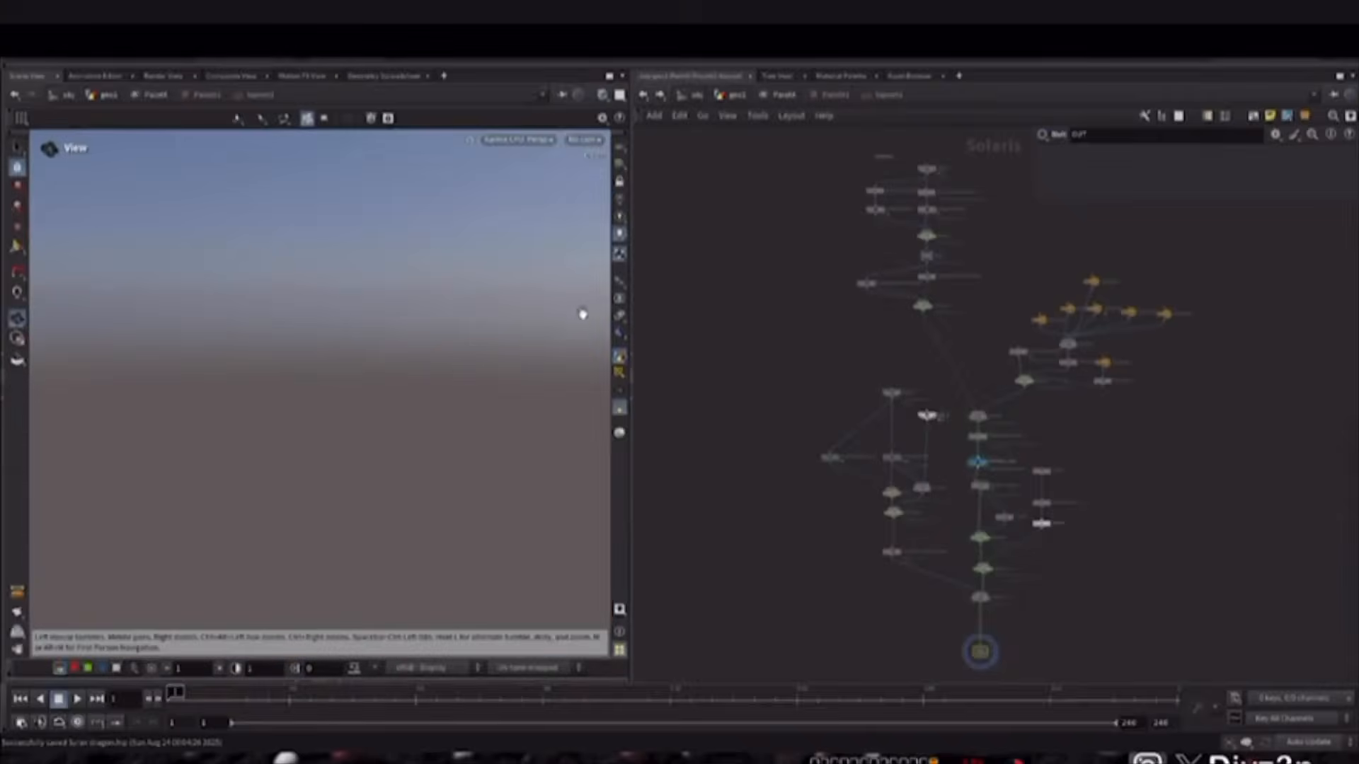
left_click_drag(470, 373, 273, 359)
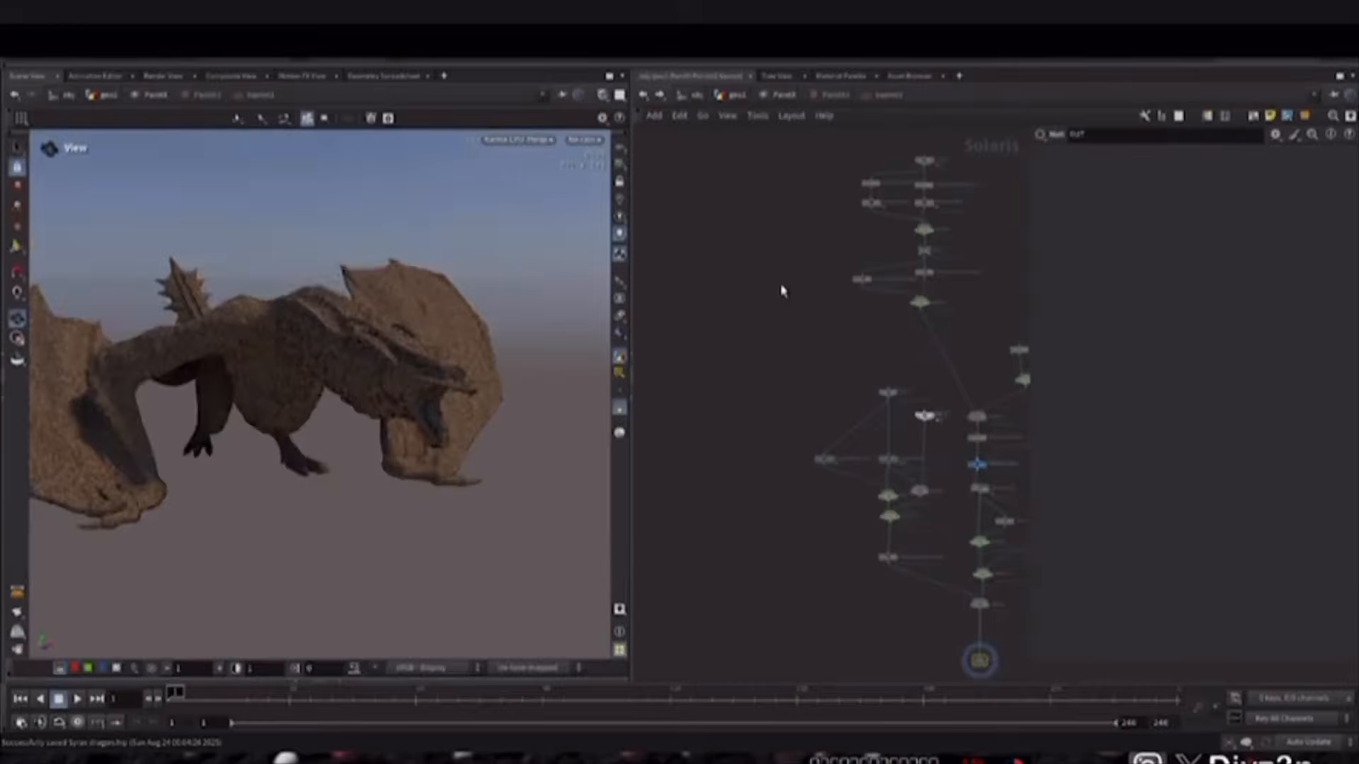
left_click_drag(167, 379, 364, 356)
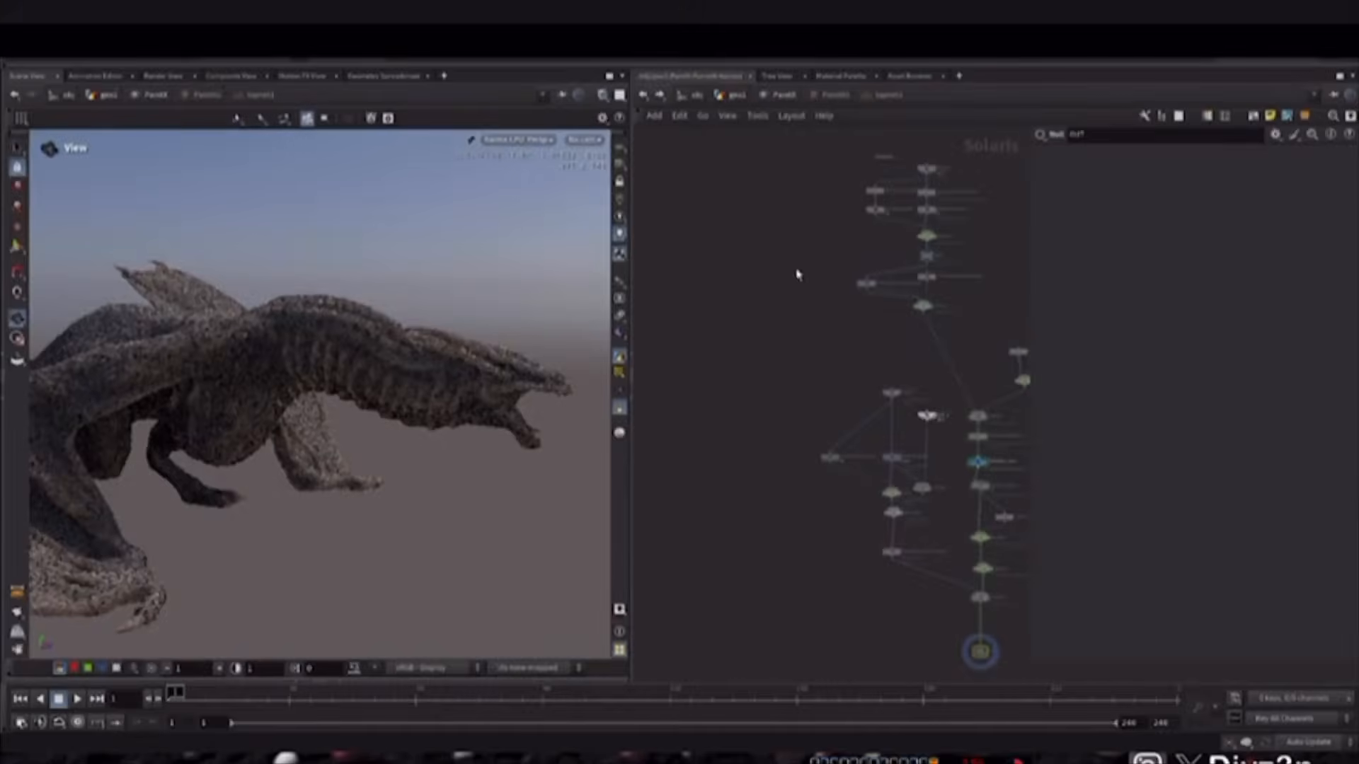
left_click_drag(348, 434, 384, 402)
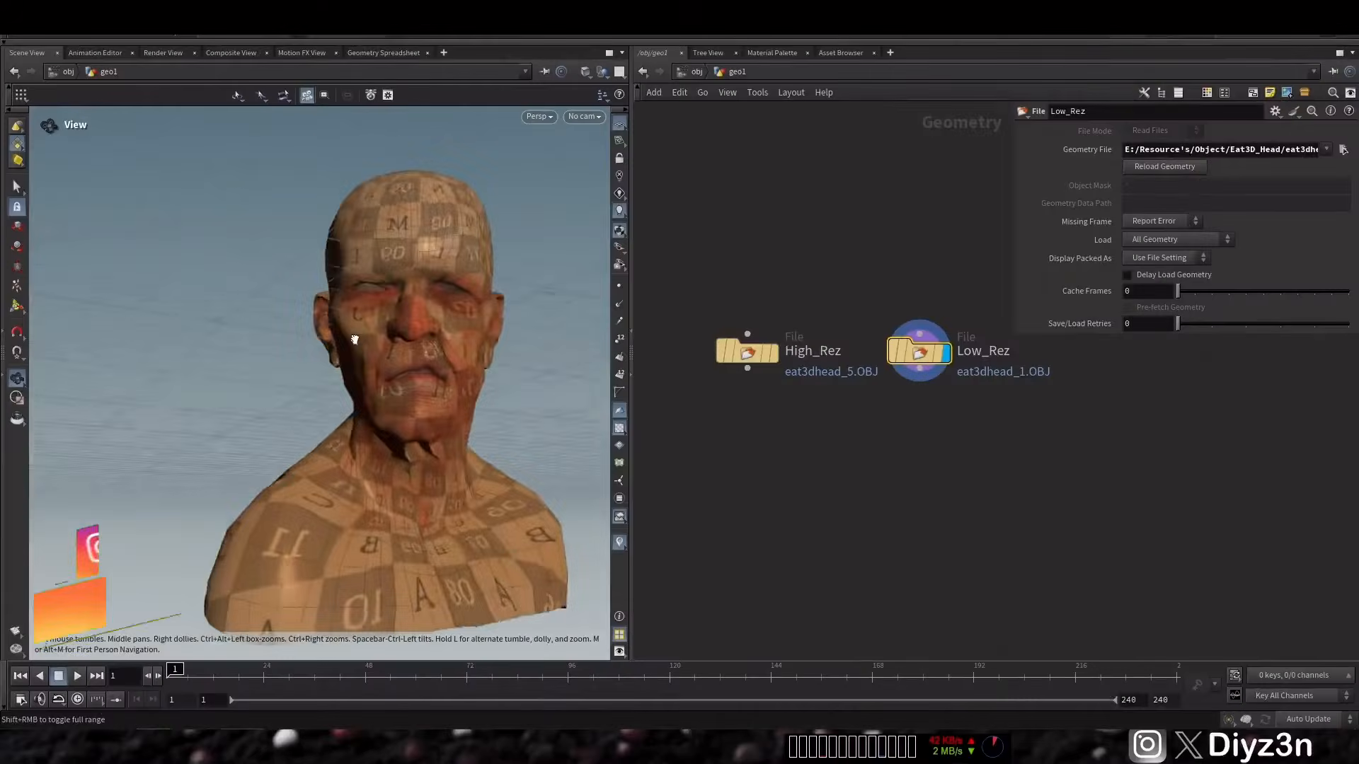
- Display the Low_Rez and High_Rez head meshes in turn and check the High_Rez node's geometry info
left_click_drag(354, 340, 446, 367)
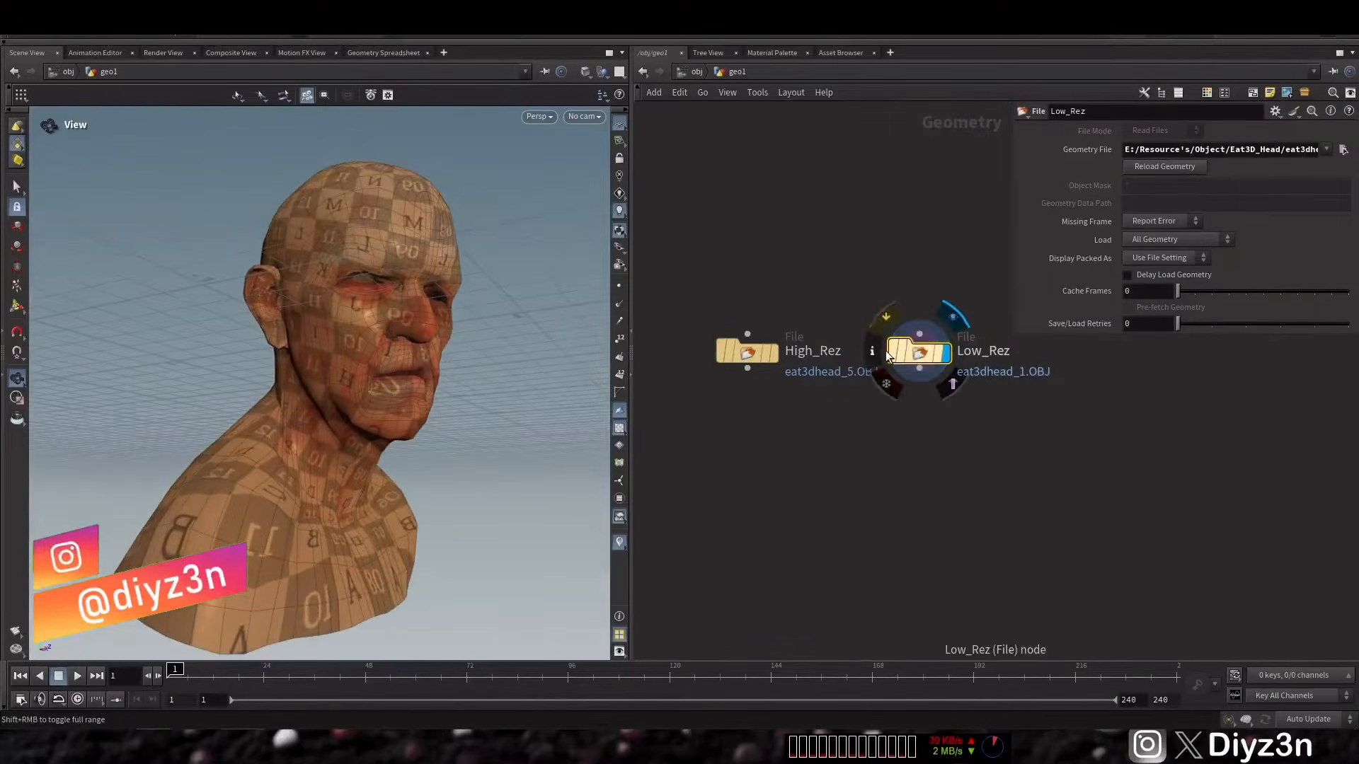
left_click(947, 317)
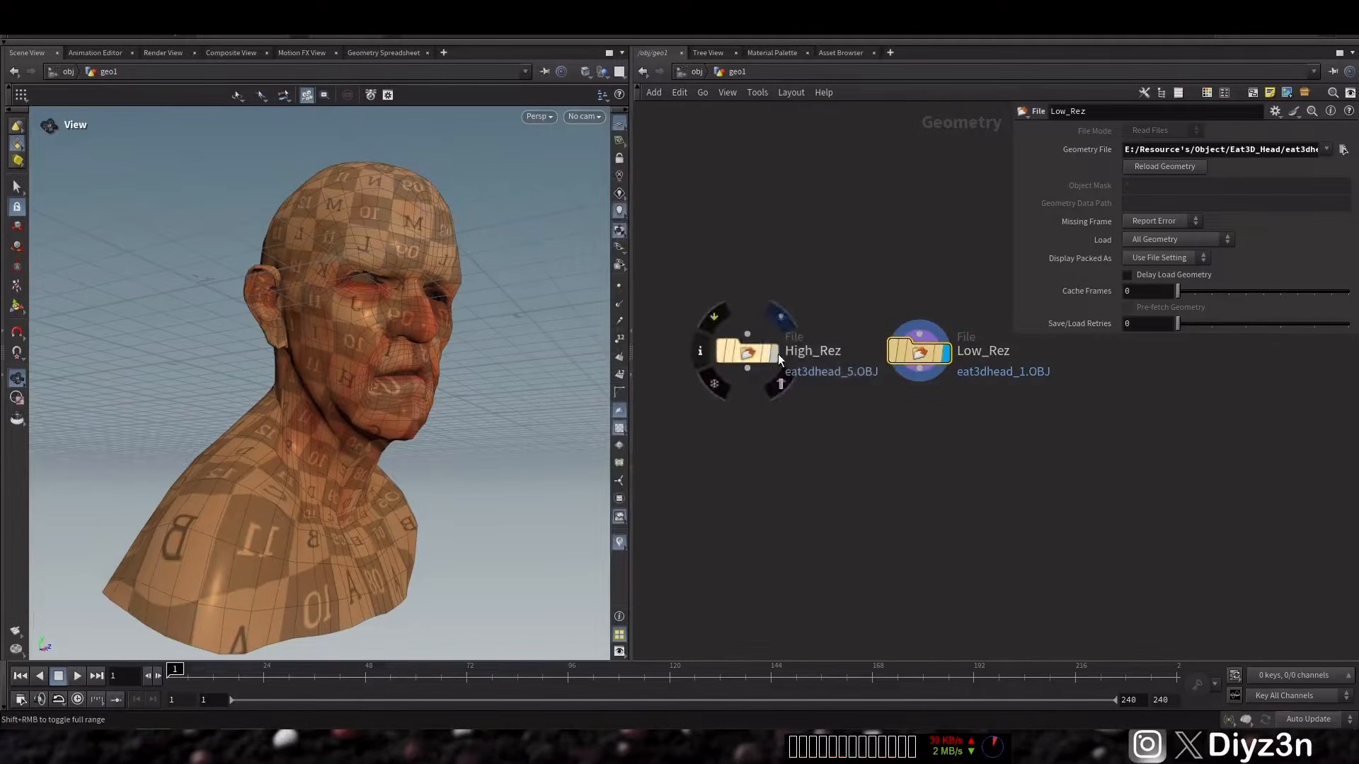
left_click(778, 354)
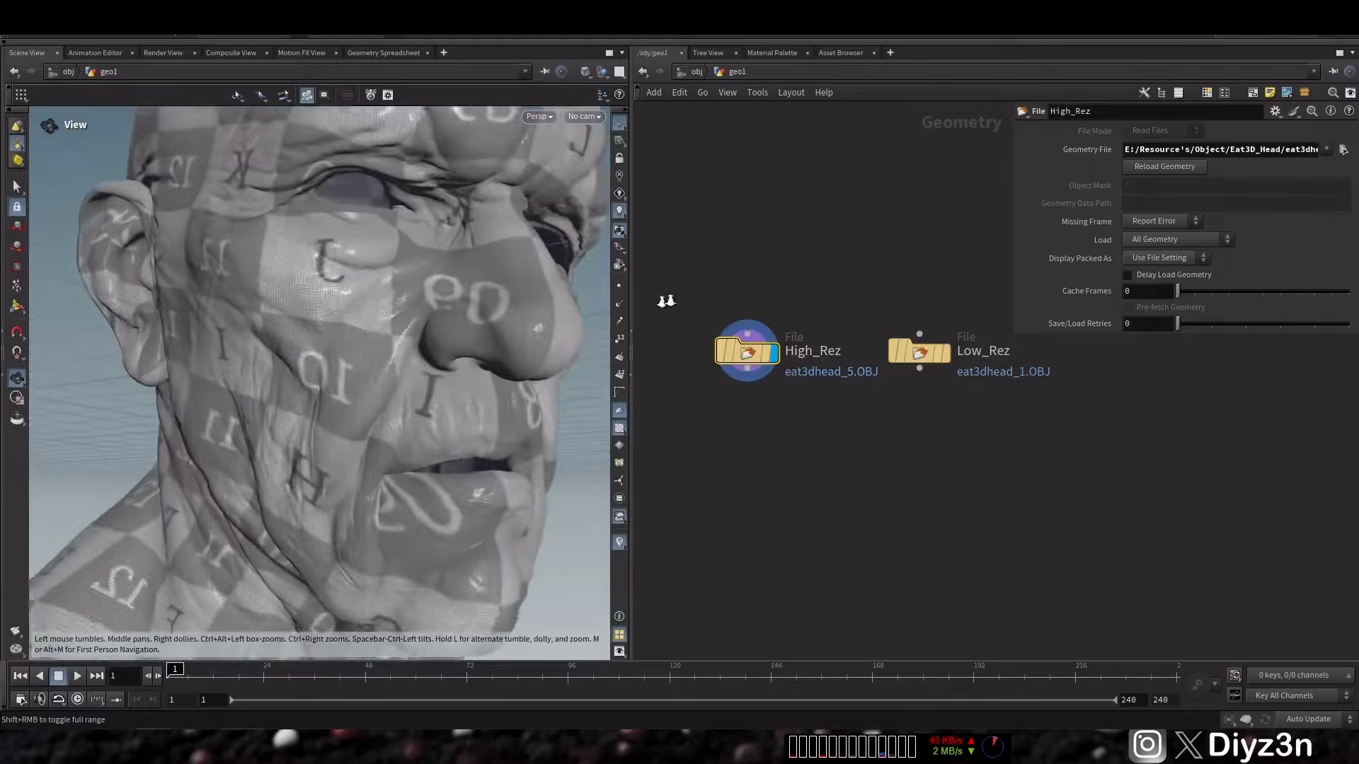
left_click(724, 332)
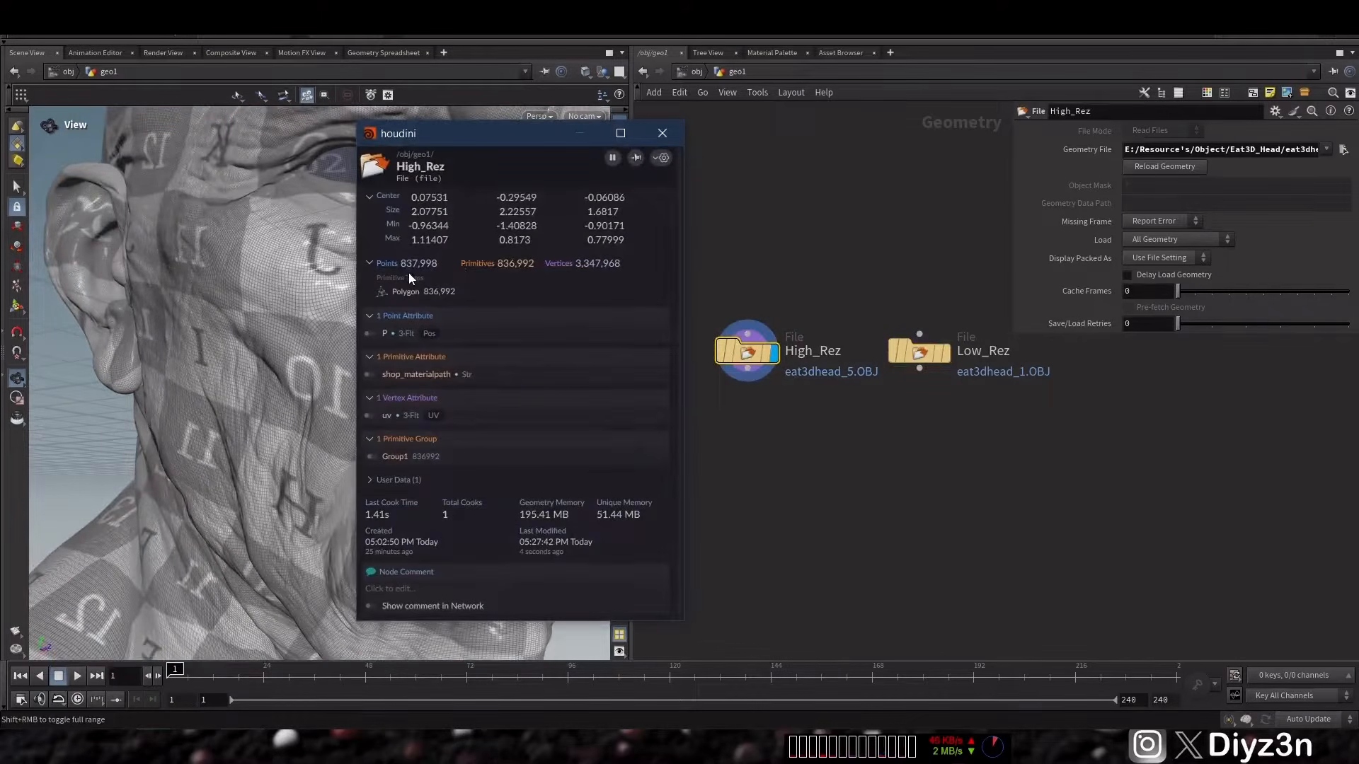
left_click(666, 133)
scroll(279, 339, "down", 6)
left_click_drag(279, 339, 238, 340)
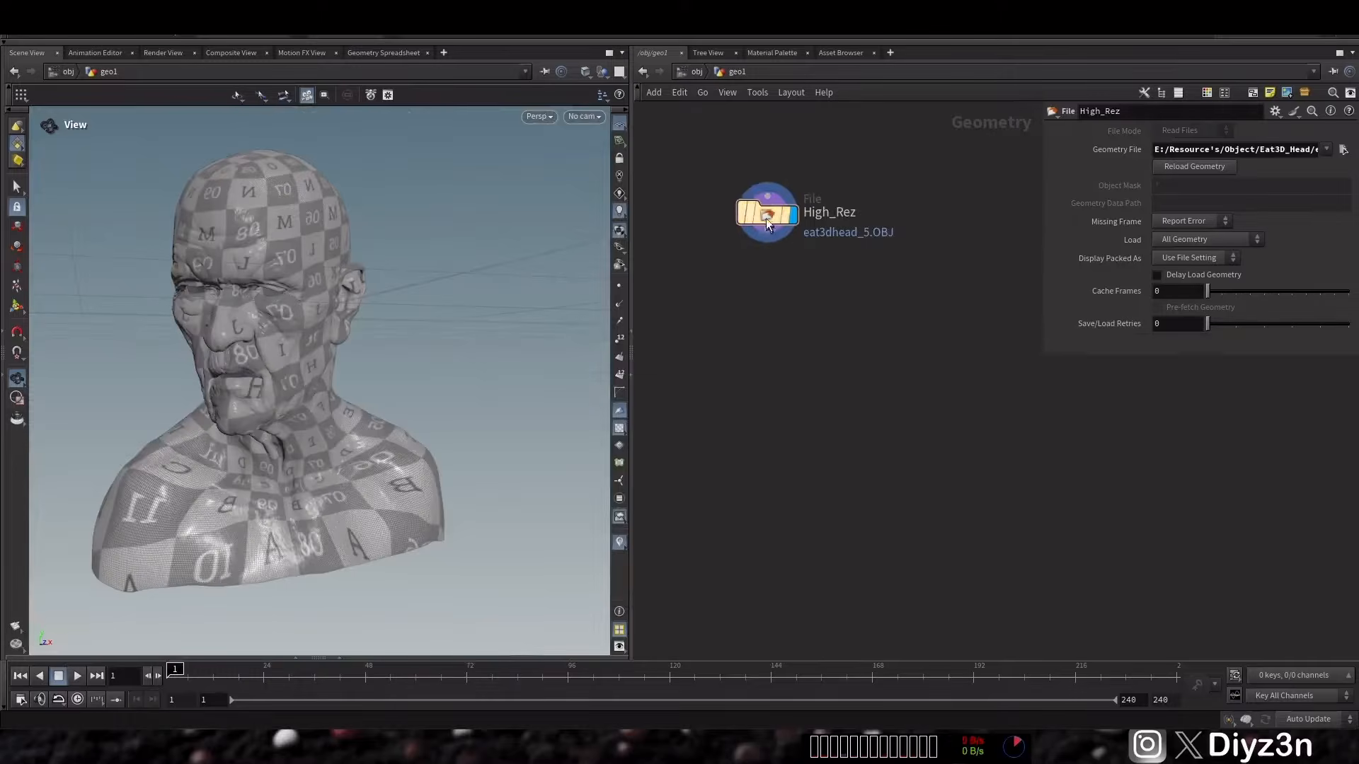
- Add a Quad Remesh node fed by High_Rez, display its result, and place it beside the source branch
left_click_drag(766, 218, 755, 230)
left_click_drag(233, 363, 652, 356)
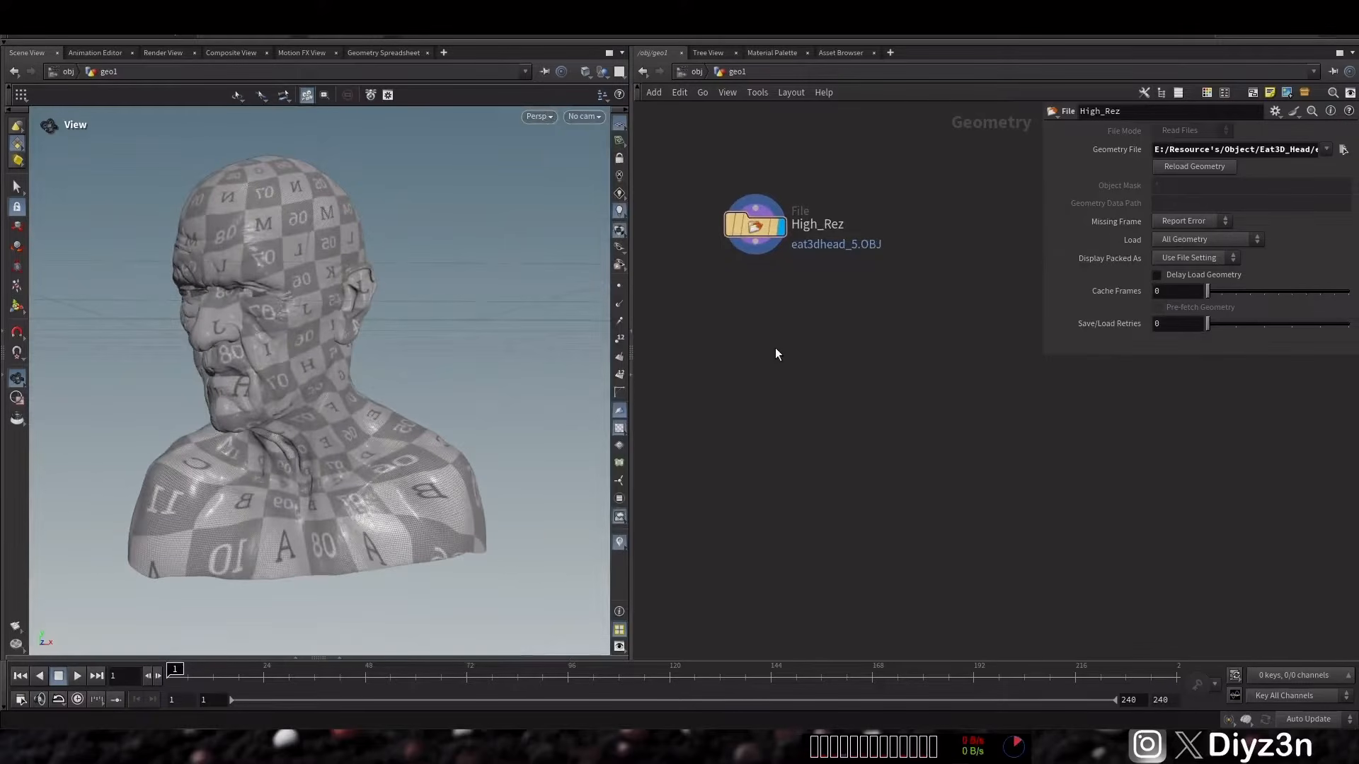
key("Tab")
type("qua")
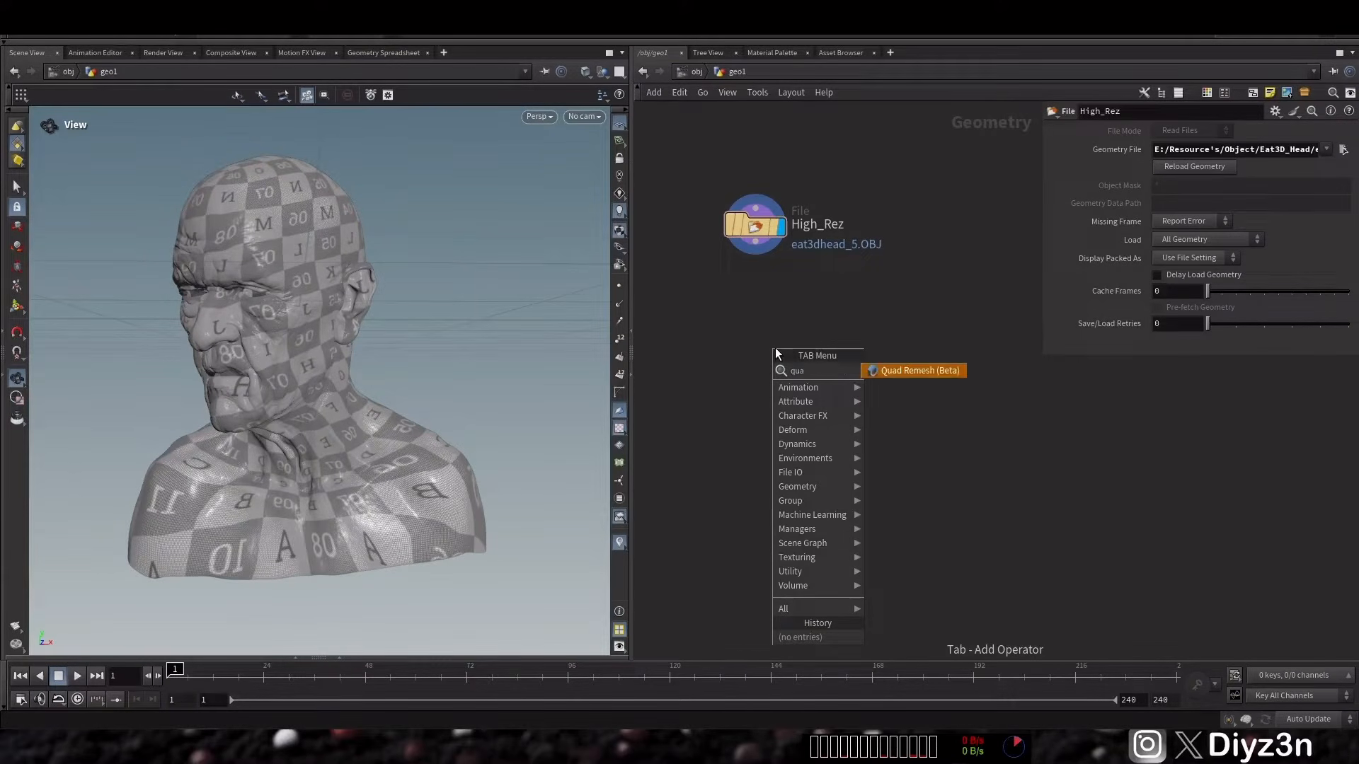
left_click(928, 364)
left_click(876, 313)
left_click(864, 300)
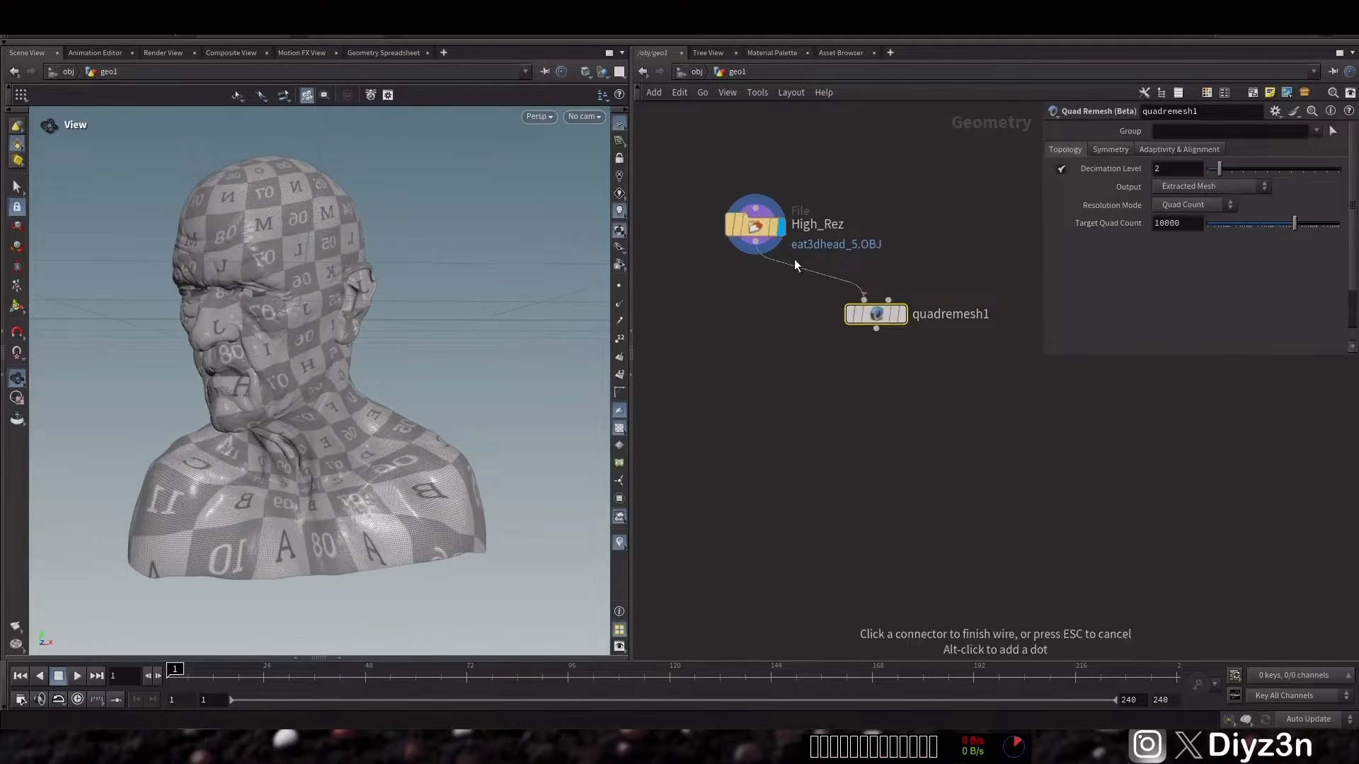
left_click(756, 249)
left_click(905, 346)
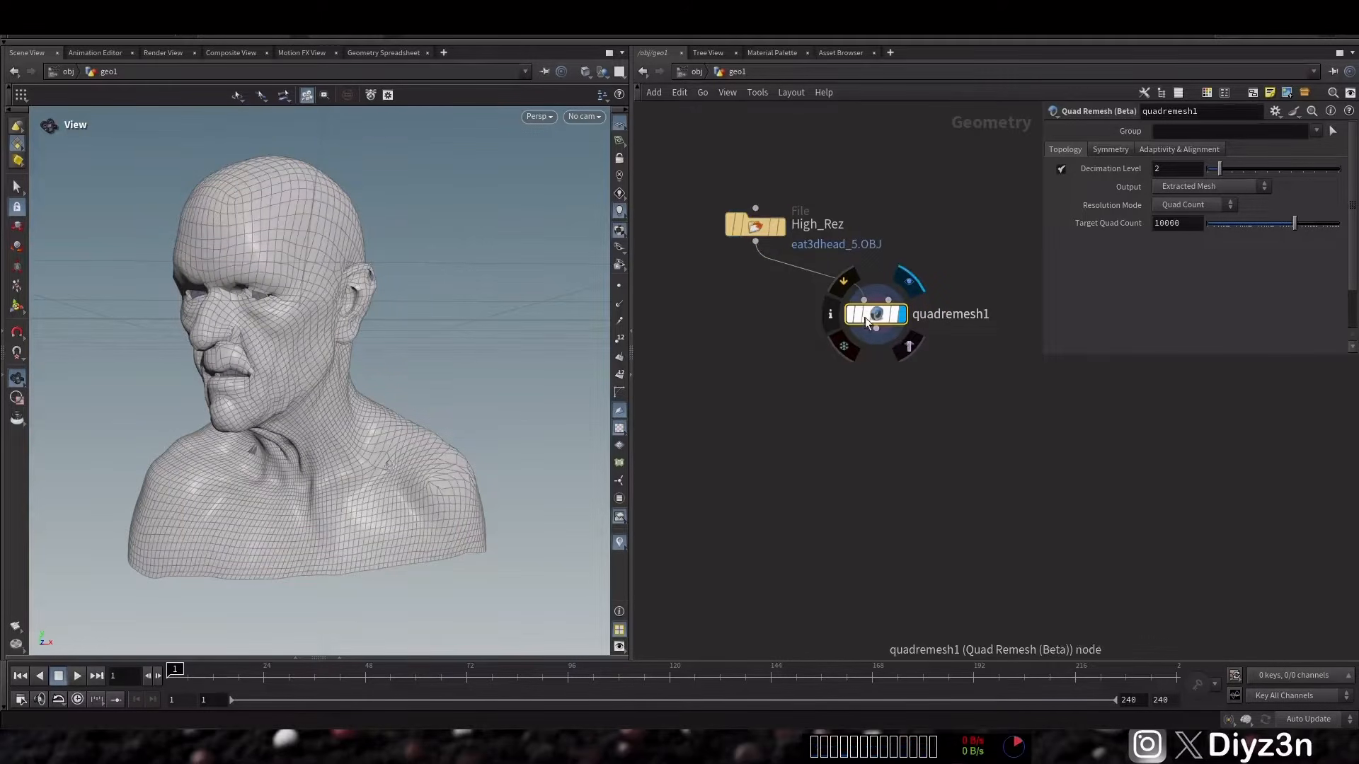
left_click_drag(876, 313, 905, 309)
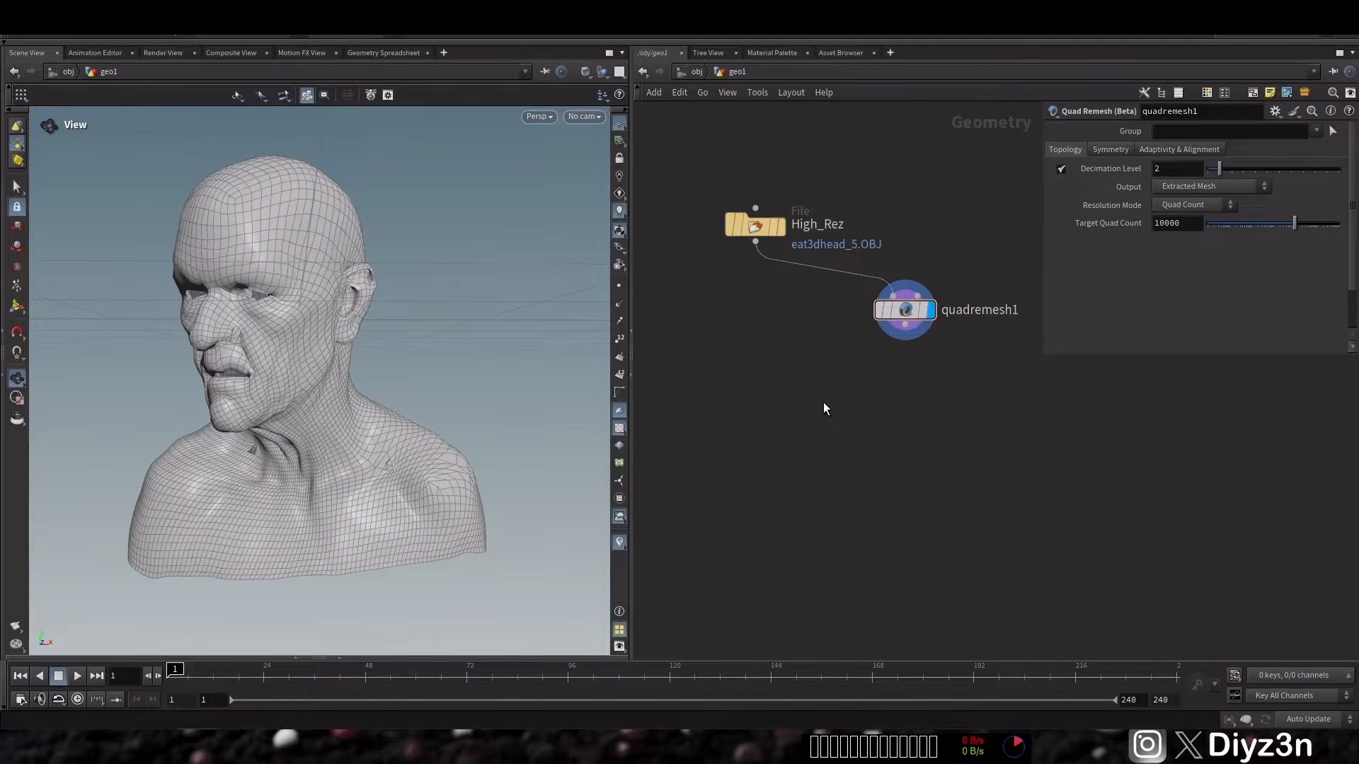
- Add a PolyReduce node fed by High_Rez, display it, and set the percentage to keep to 1
key("Tab")
type("polyreduce")
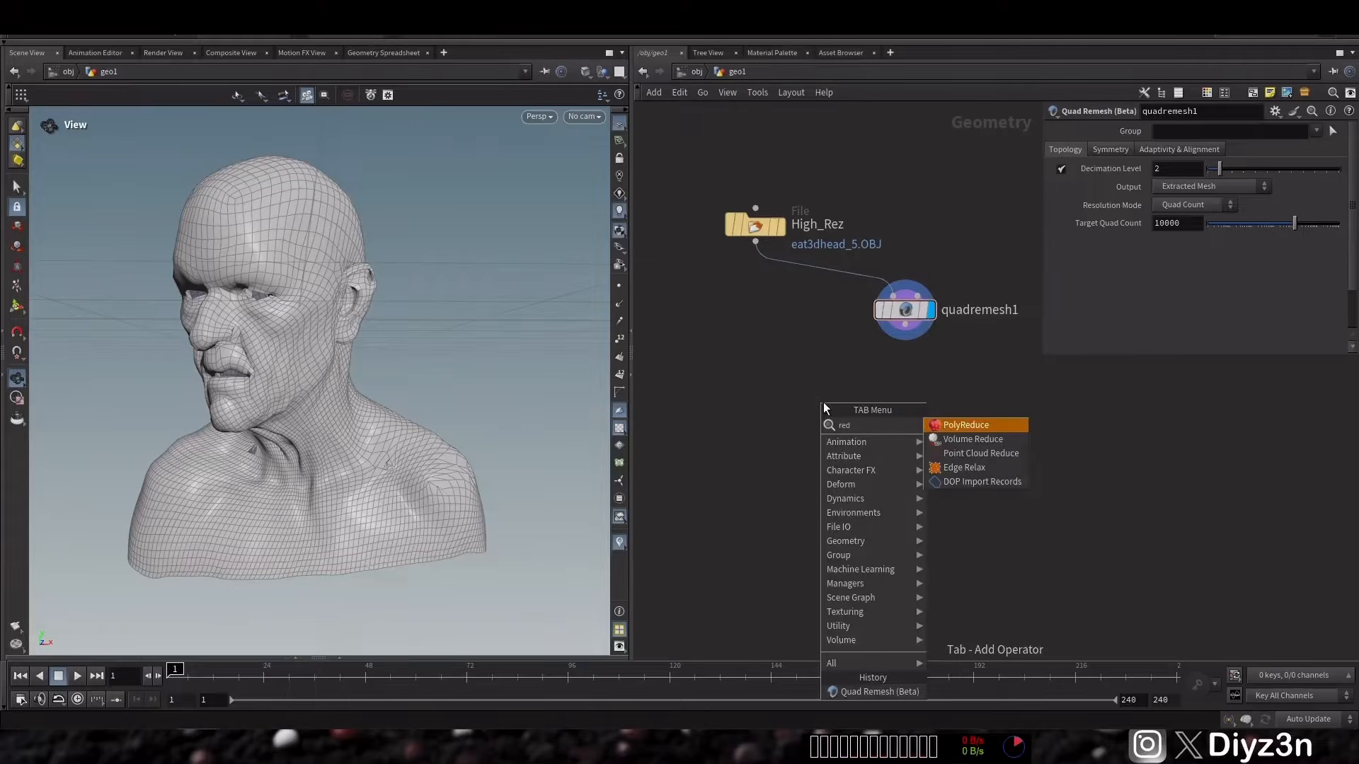
key("Return")
left_click(757, 330)
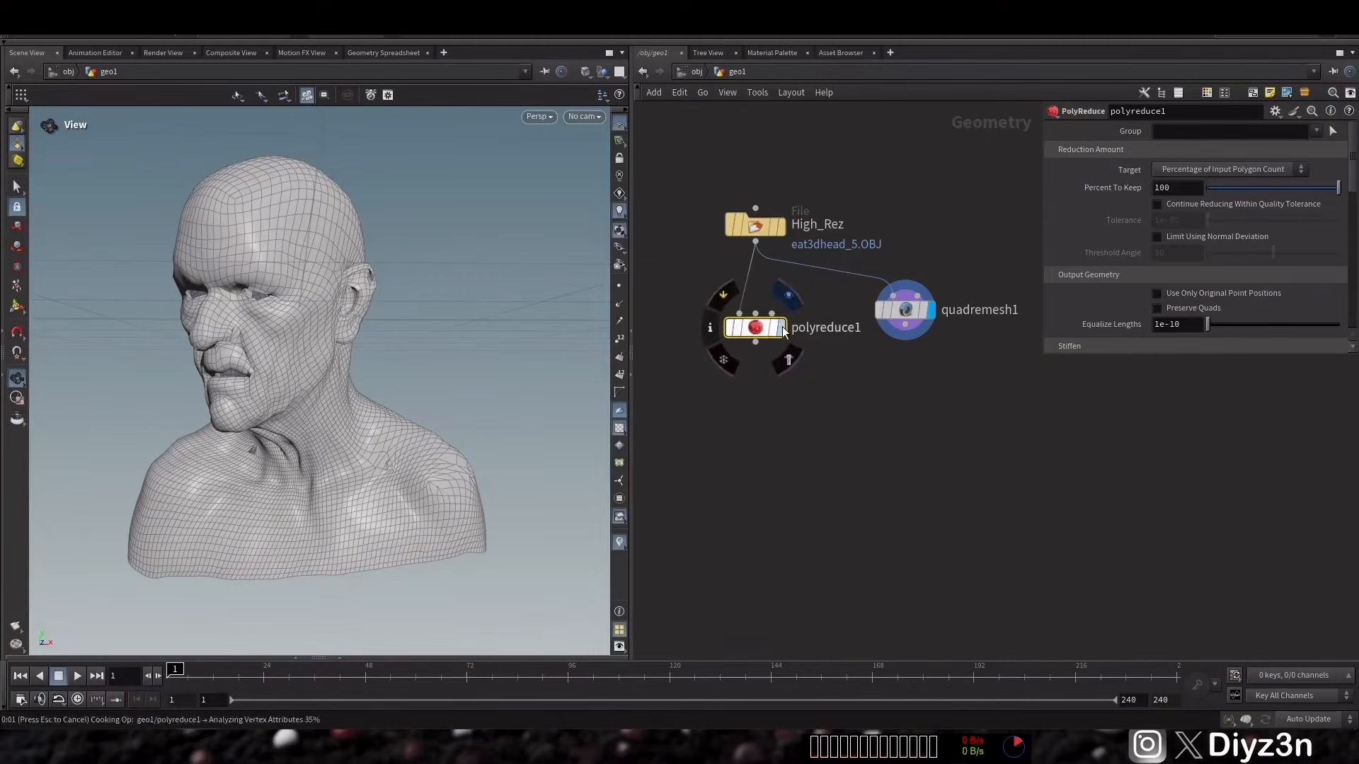
left_click(781, 327)
type("1")
key("Return")
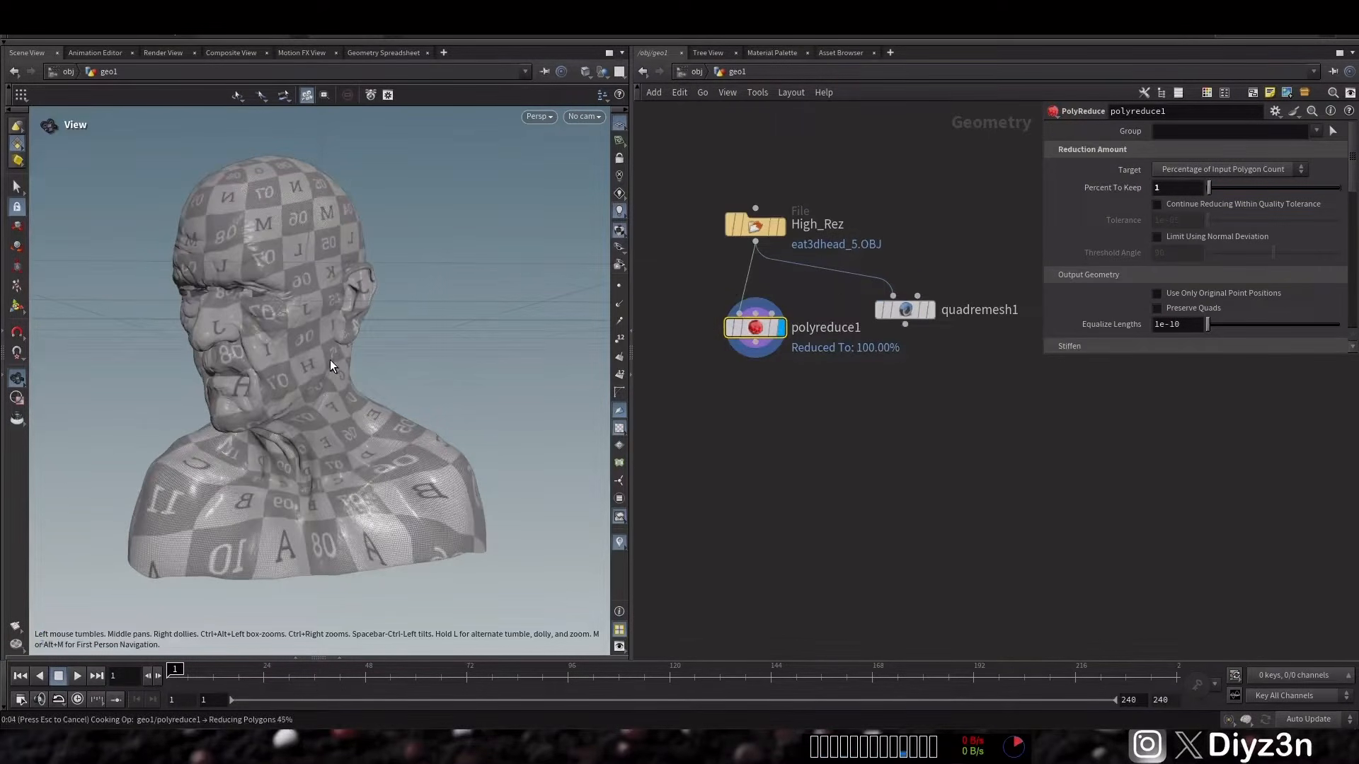
mouse_move(330, 360)
left_mouse_down()
mouse_move(295, 385)
mouse_move(327, 380)
left_mouse_up()
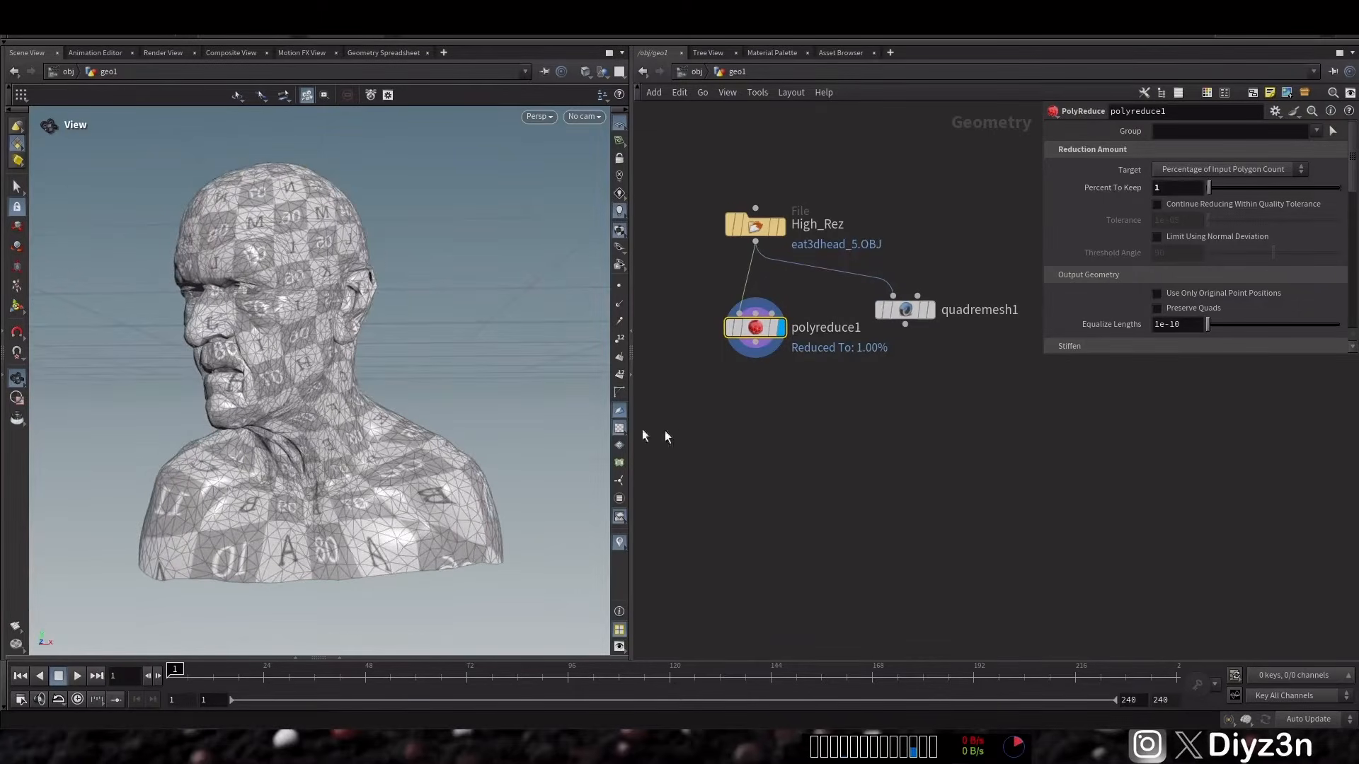
- Add an Unsubdivide node fed by High_Rez, display it, and set its depth to 3
middle_click_drag(729, 389, 819, 426)
key("Tab")
type("uns")
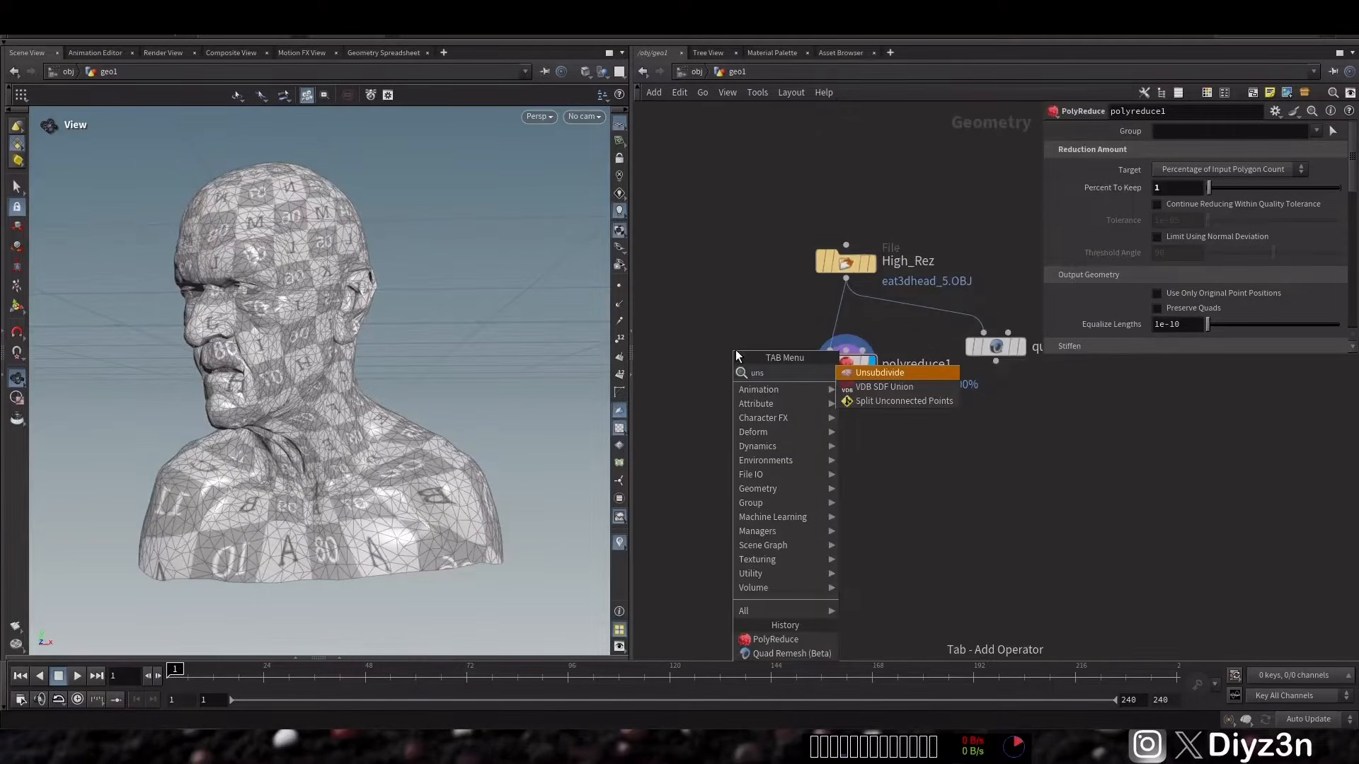
left_click(862, 368)
left_click(763, 365)
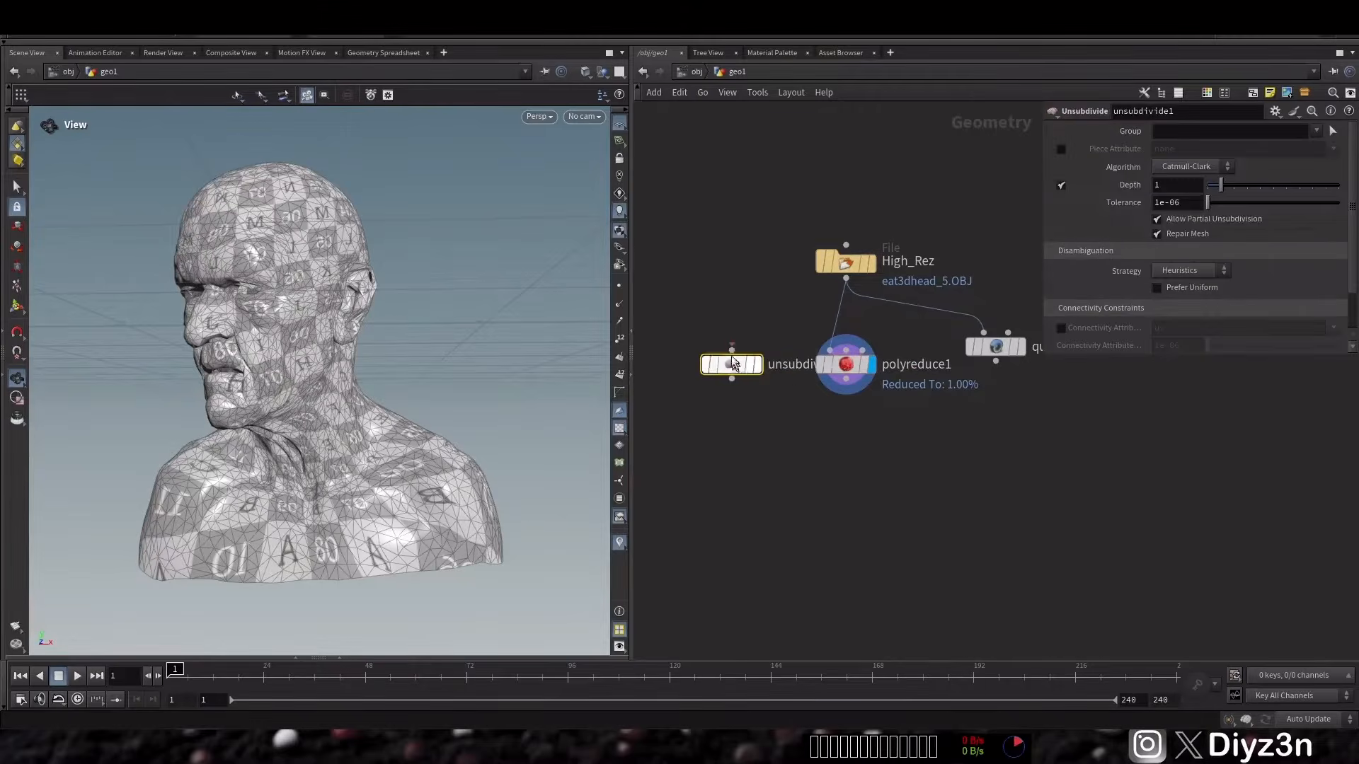
left_click(731, 350)
left_click(846, 278)
mouse_move(740, 369)
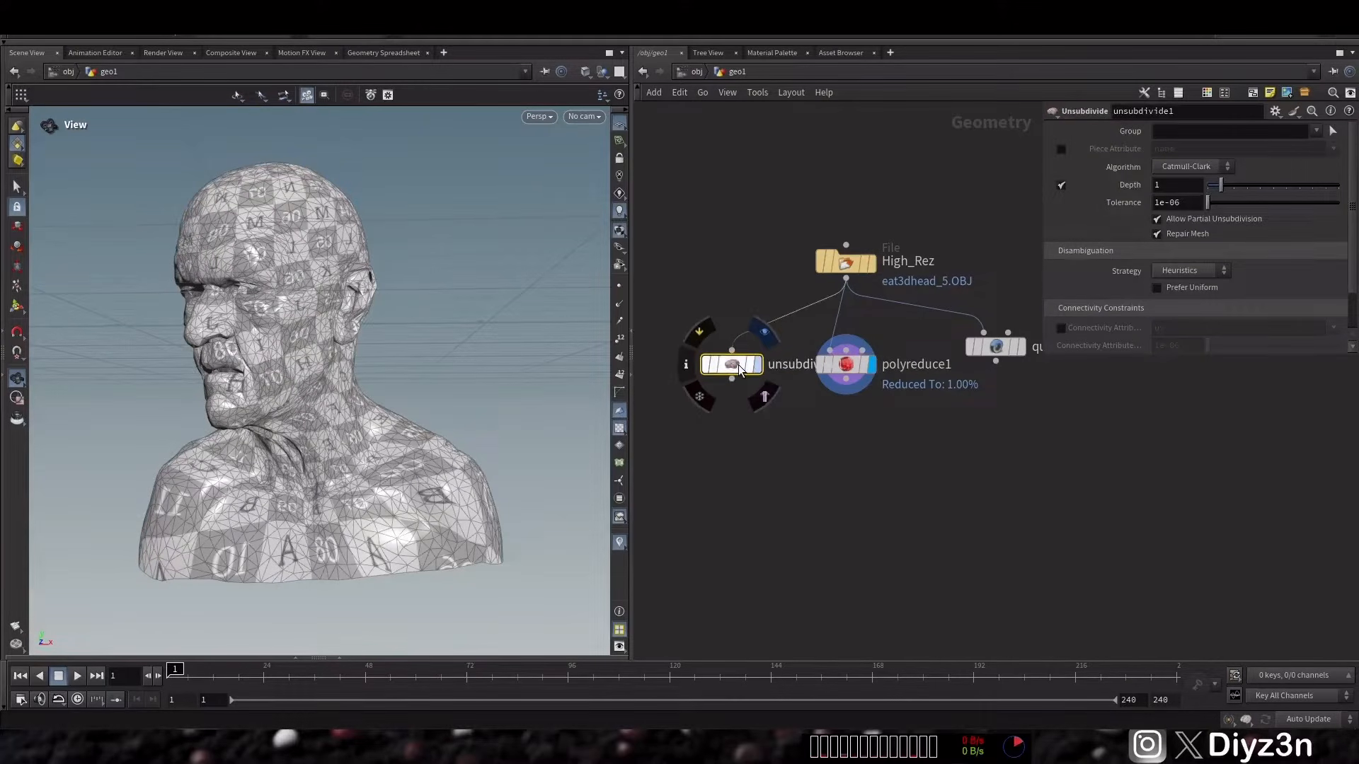
key("r")
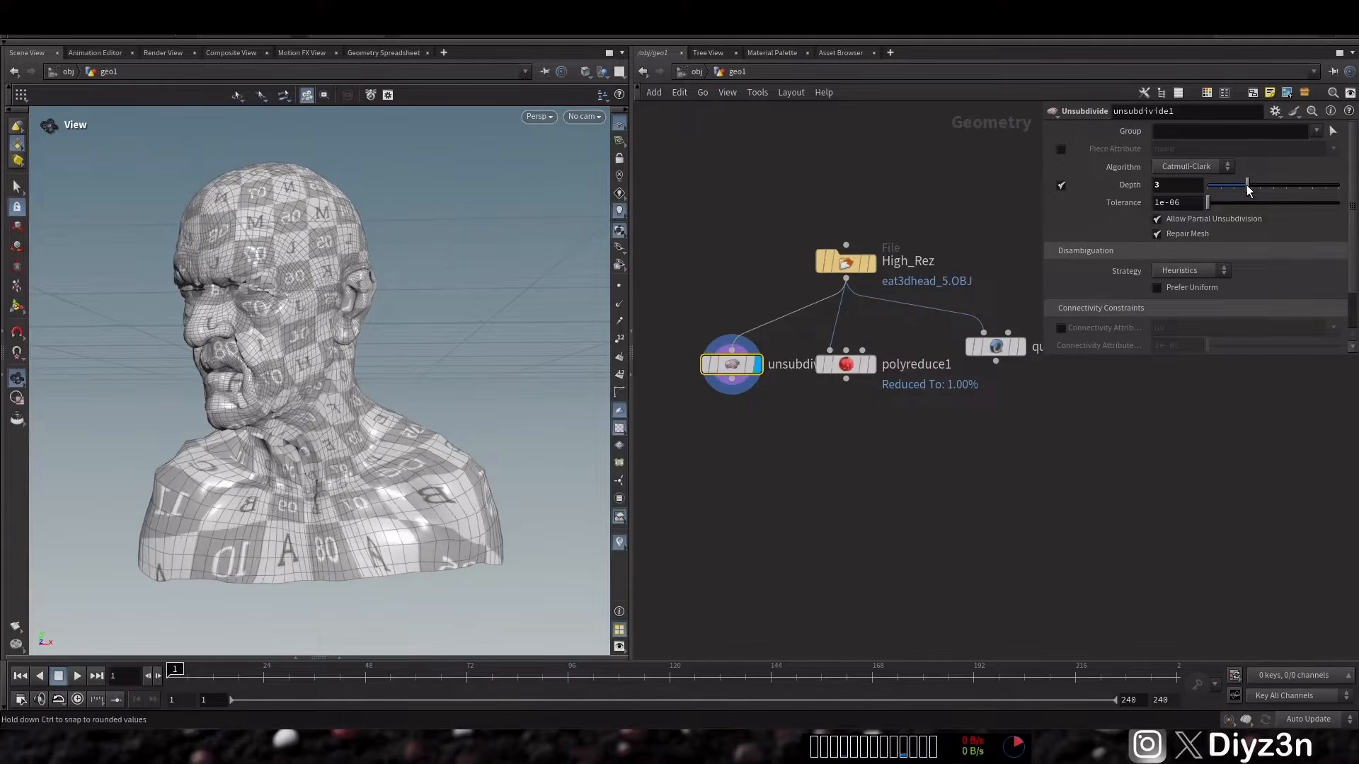
left_click_drag(403, 325, 328, 332)
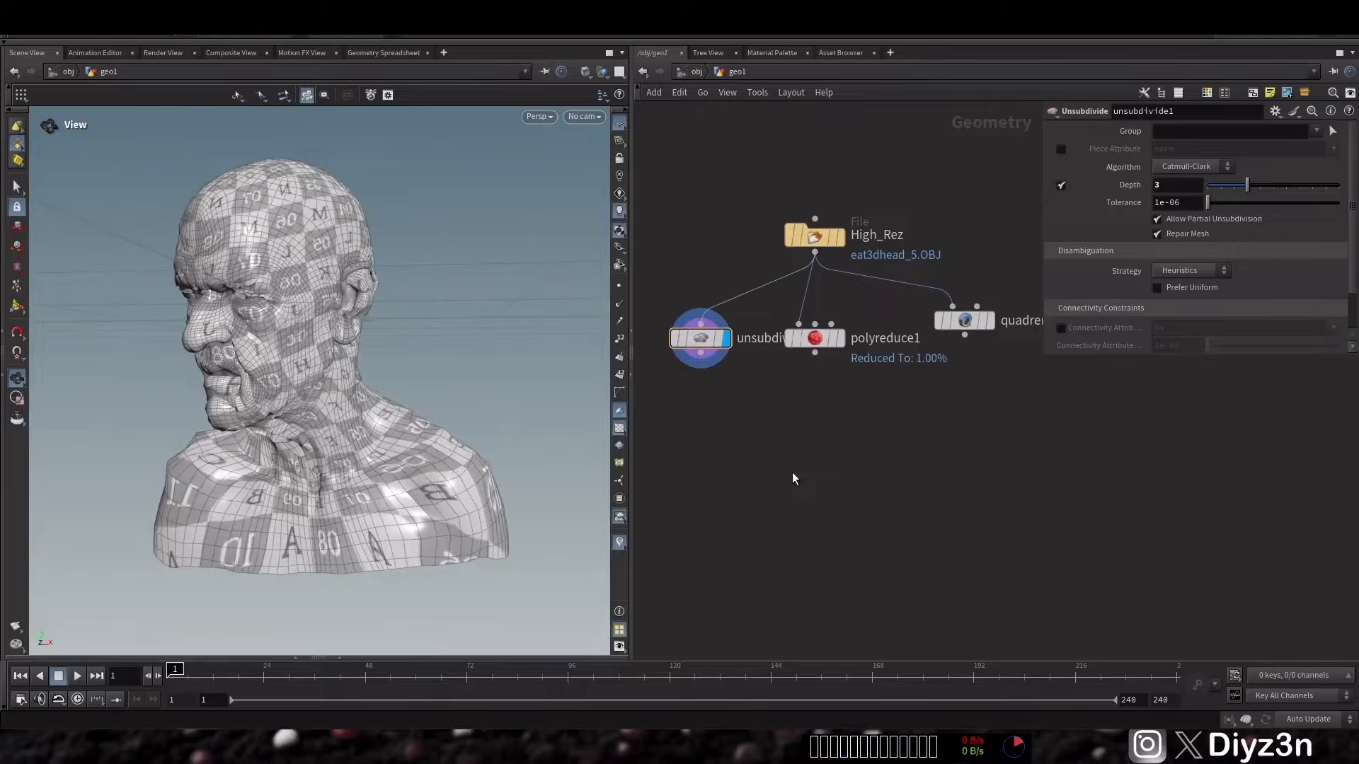
- Add a COP network beside the head's geometry nodes and go inside it
key("Tab")
type("cop")
left_click(952, 24)
left_click(885, 449)
double_click(885, 449)
- Place a Bake Geometry Textures node in the empty Copernicus network
key("Tab")
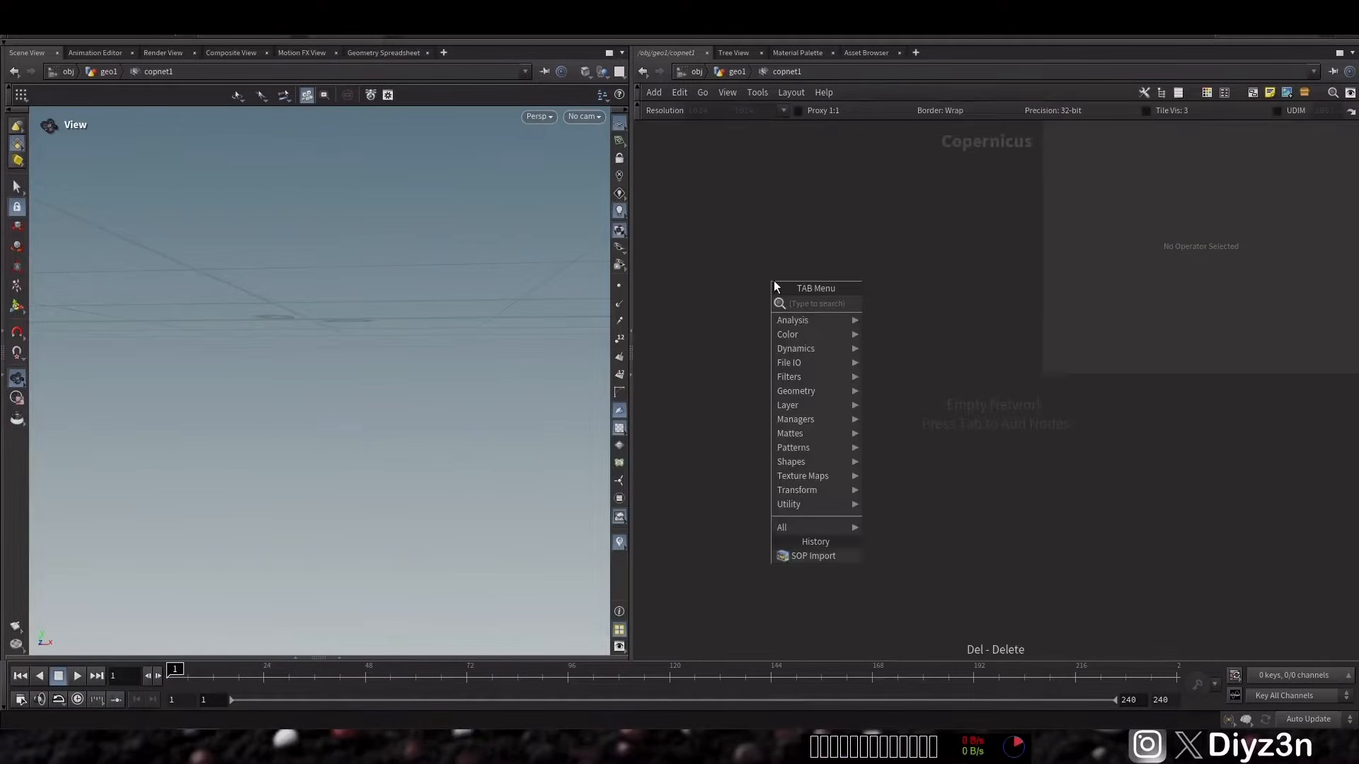
type("bak")
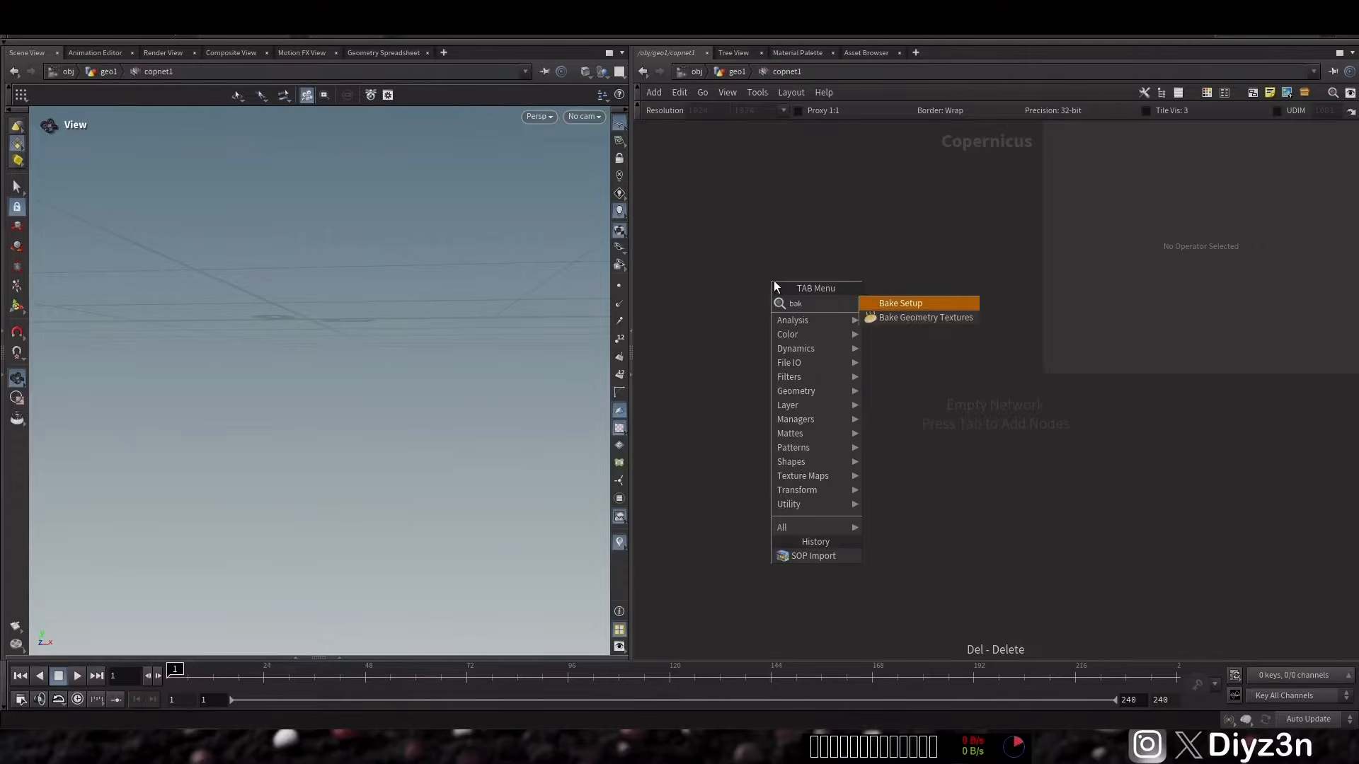
left_click(882, 320)
left_click(885, 321)
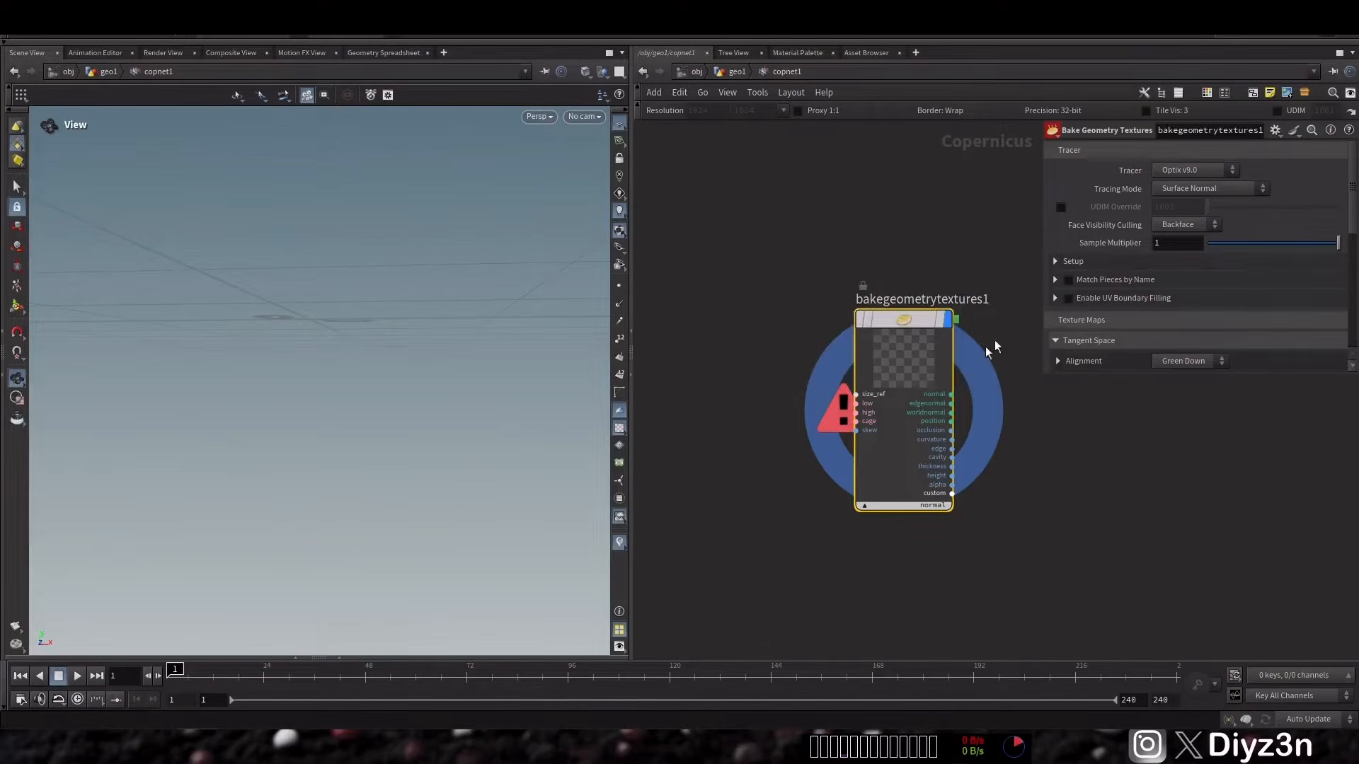
- Add a SOP Import node wired into the low input of the Bake Geometry Textures node
left_click(860, 404)
key("Tab")
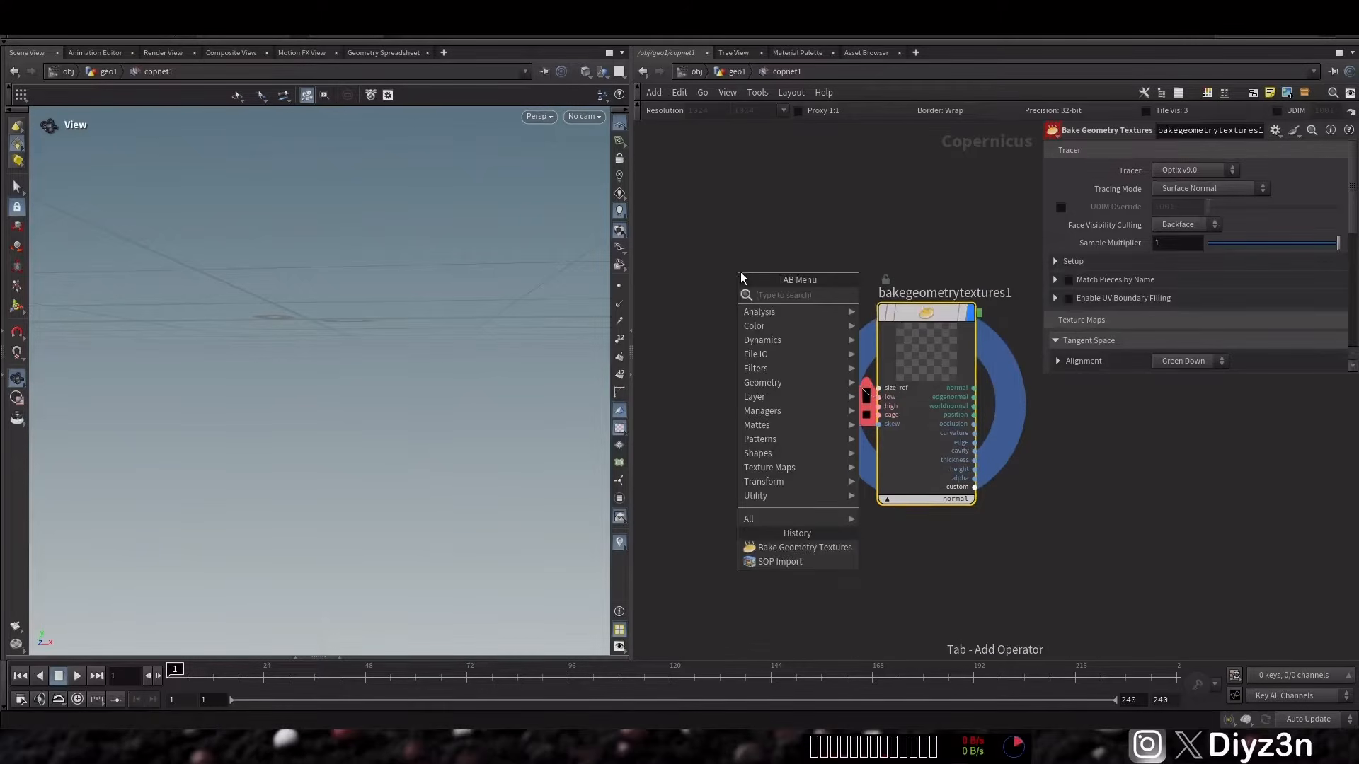
type("sop")
left_click(889, 338)
left_click(744, 274)
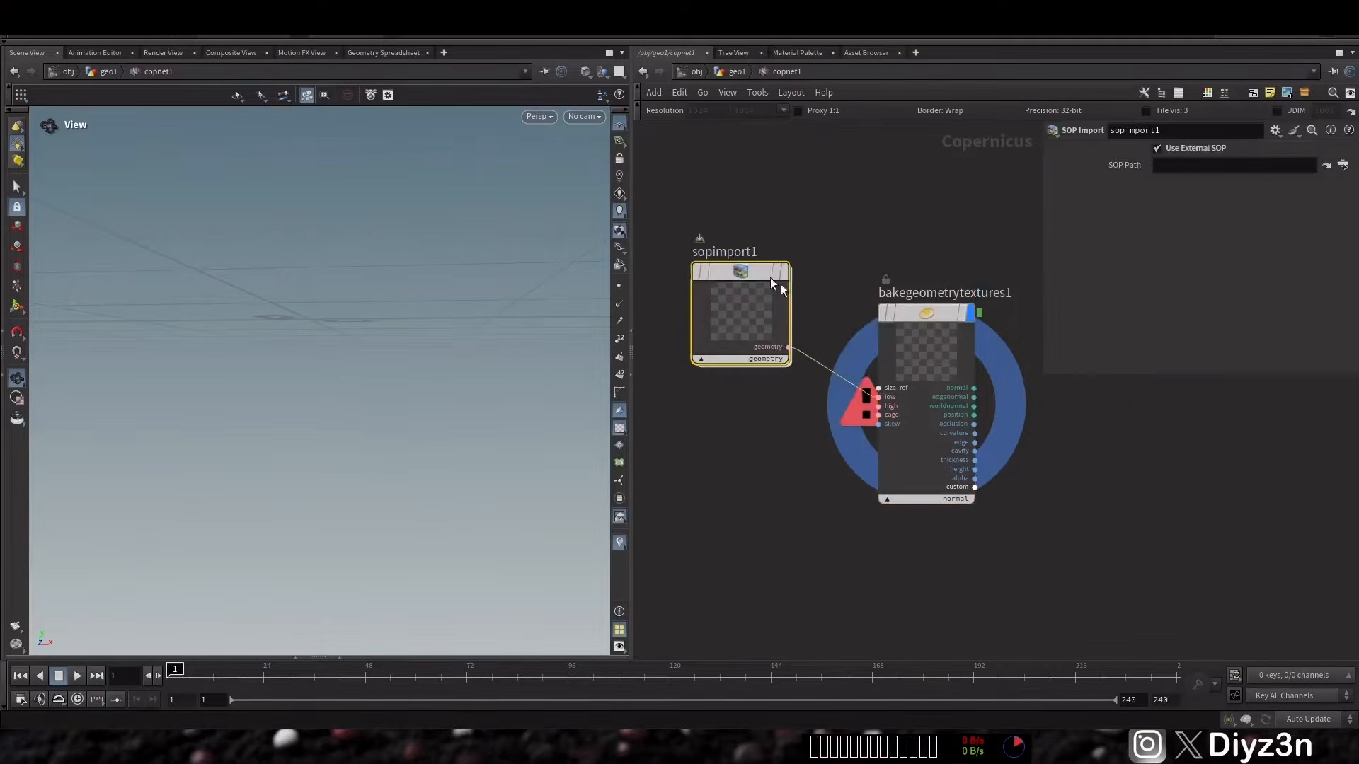
- Rename the SOP Import node to low and set its SOP path to /obj/geo1/quadremesh1
left_click(728, 252)
type("low")
key("Return")
left_click(1344, 165)
left_click(1274, 178)
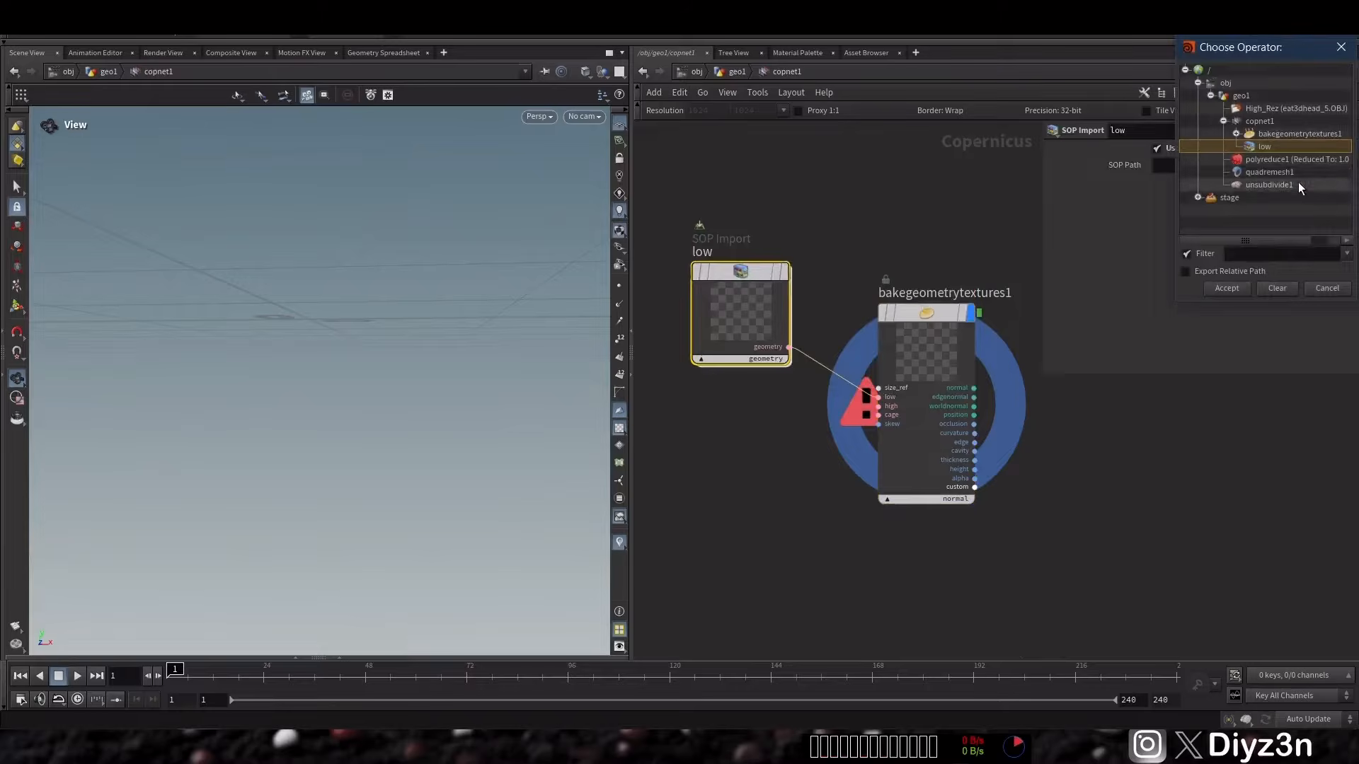
left_click(1220, 288)
- Add a second SOP Import wired into the bake node's high input, with its SOP path set to /obj/geo1/High_Rez
left_click(892, 356)
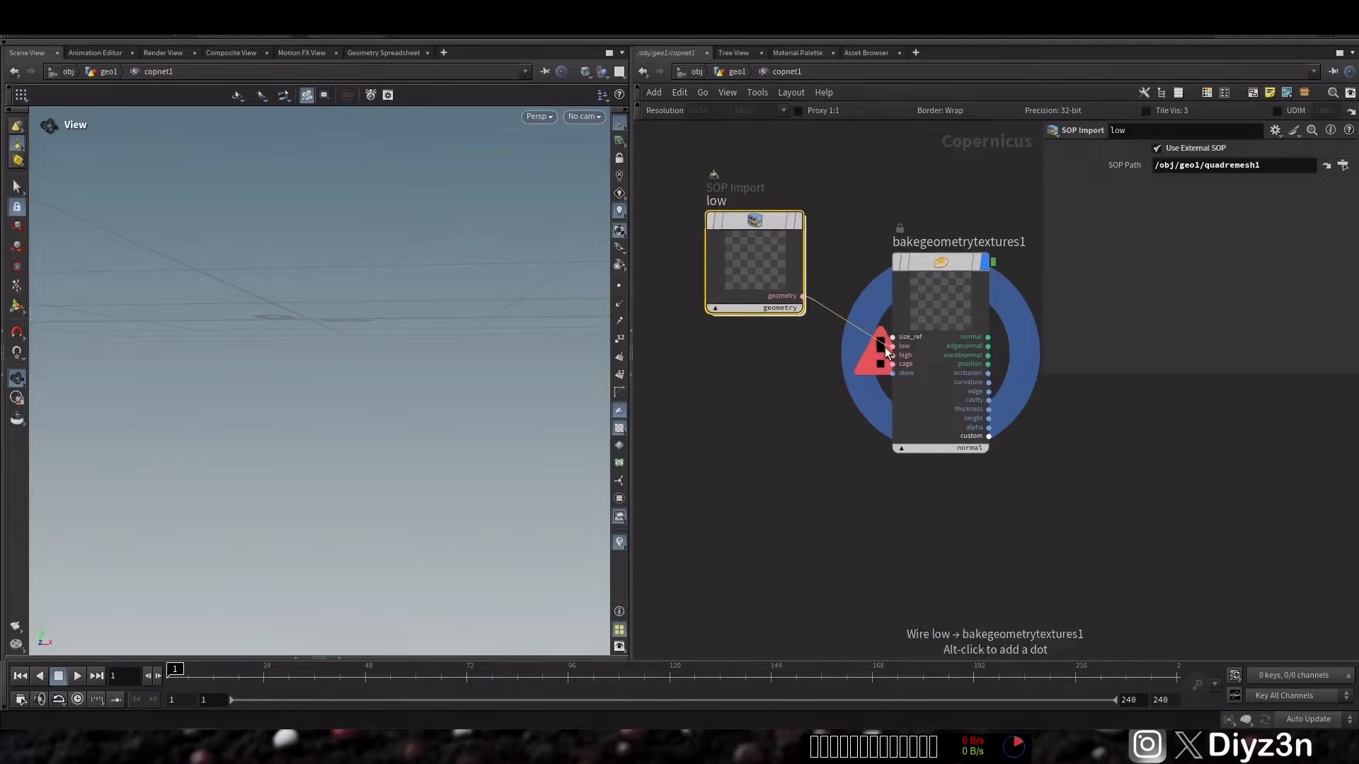
key("Tab")
type("sop")
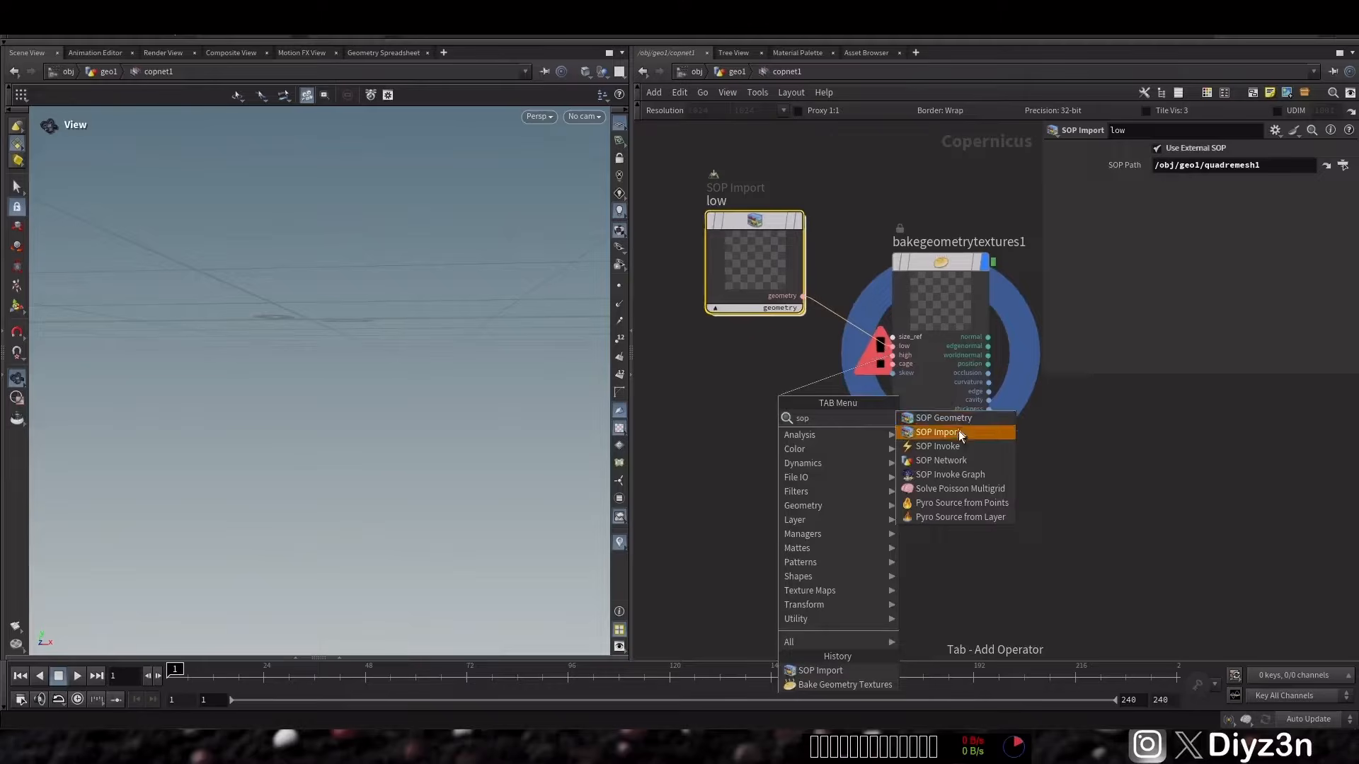
left_click(961, 433)
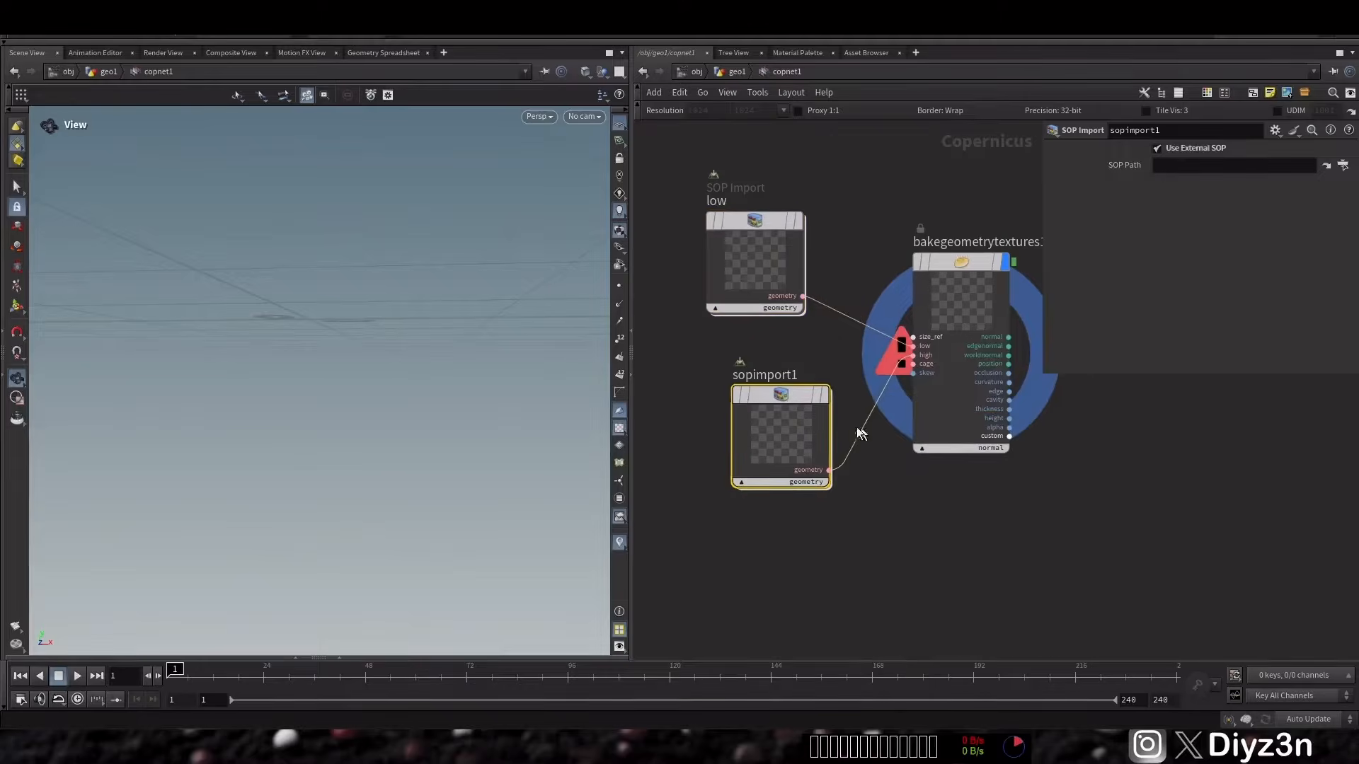
left_click(758, 383)
left_click(1343, 166)
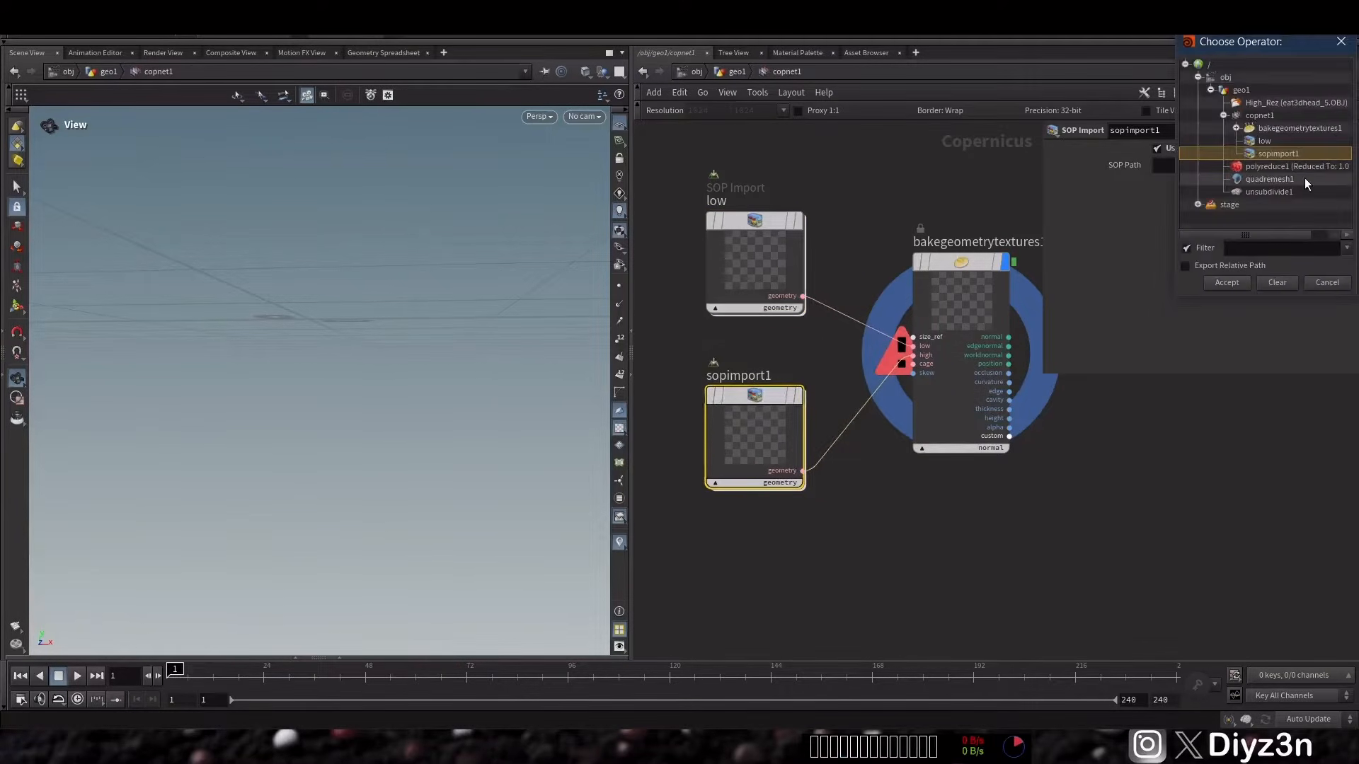
double_click(1276, 102)
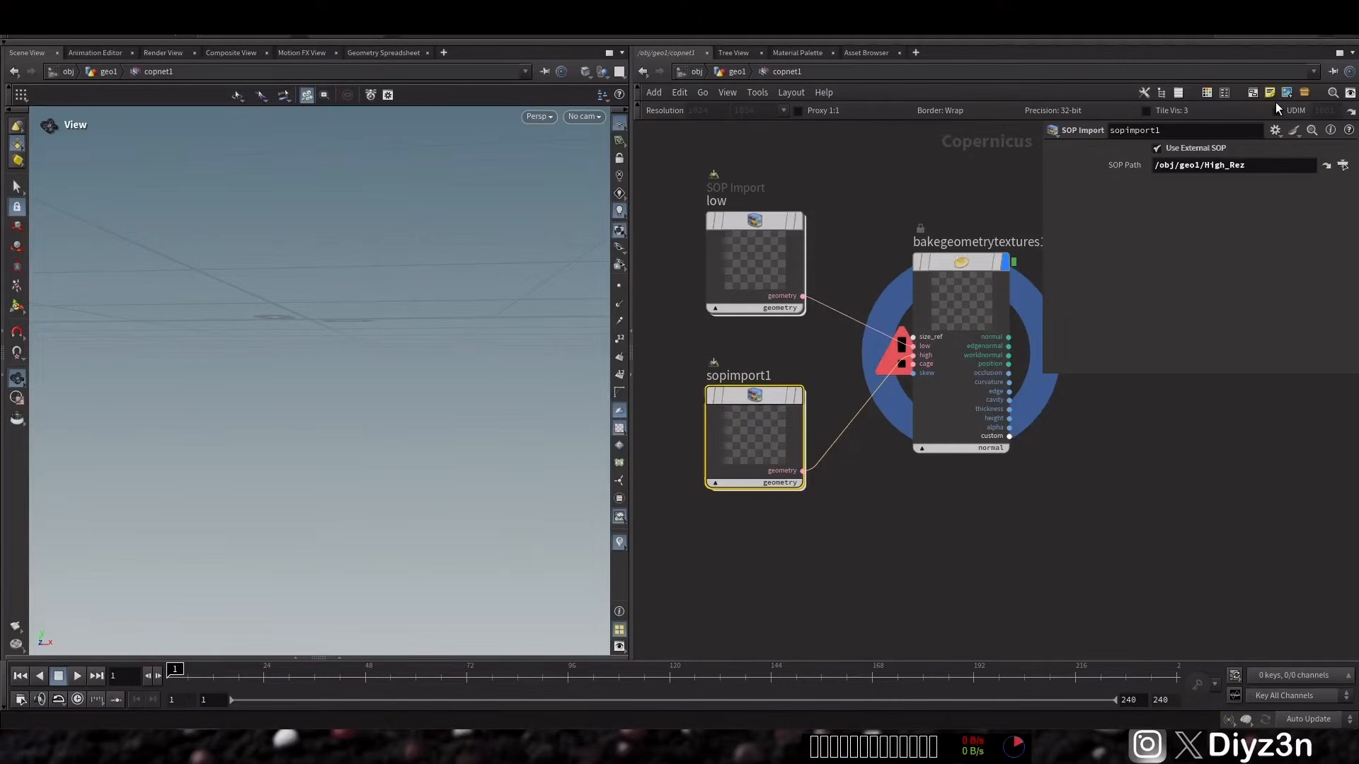
- Try the Cage Mesh tracing mode on the Bake Geometry Textures node and return it to Surface Normal
left_click(959, 261)
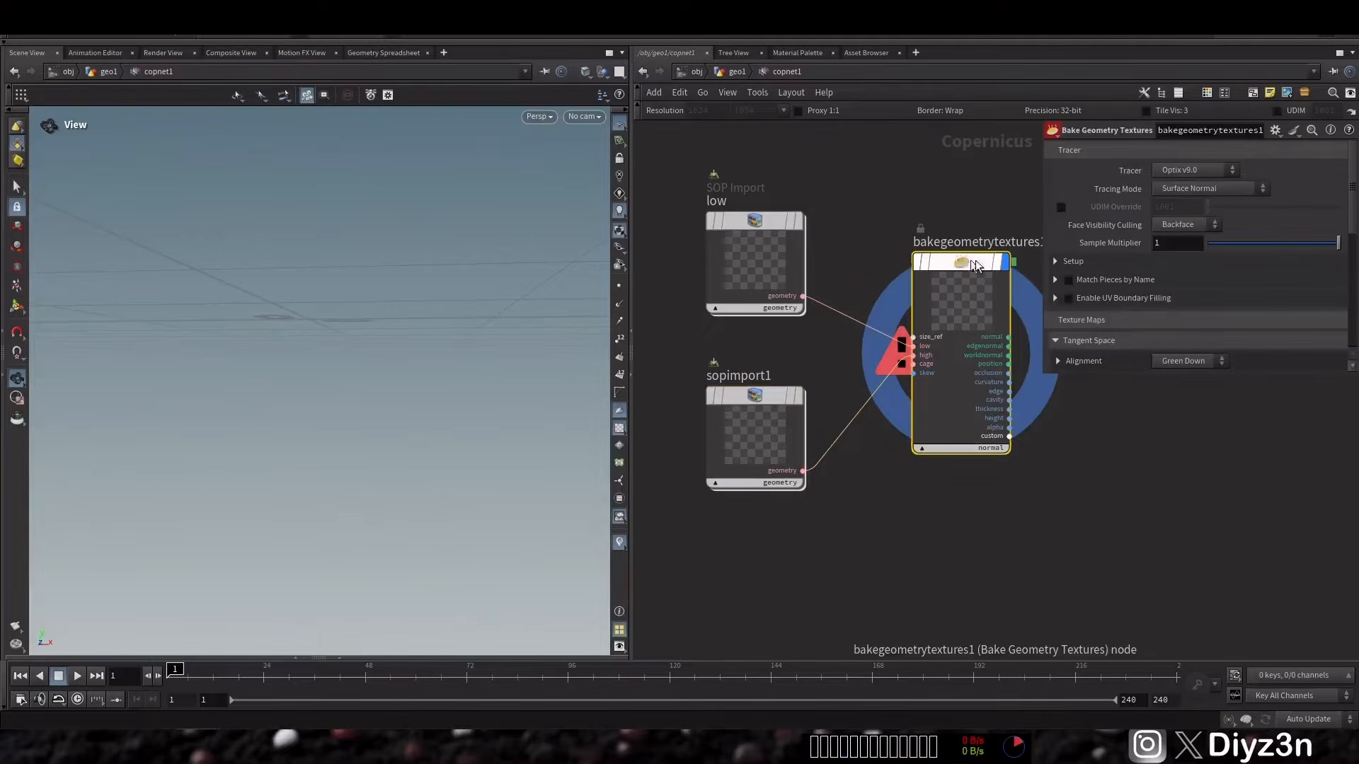
left_click(1197, 189)
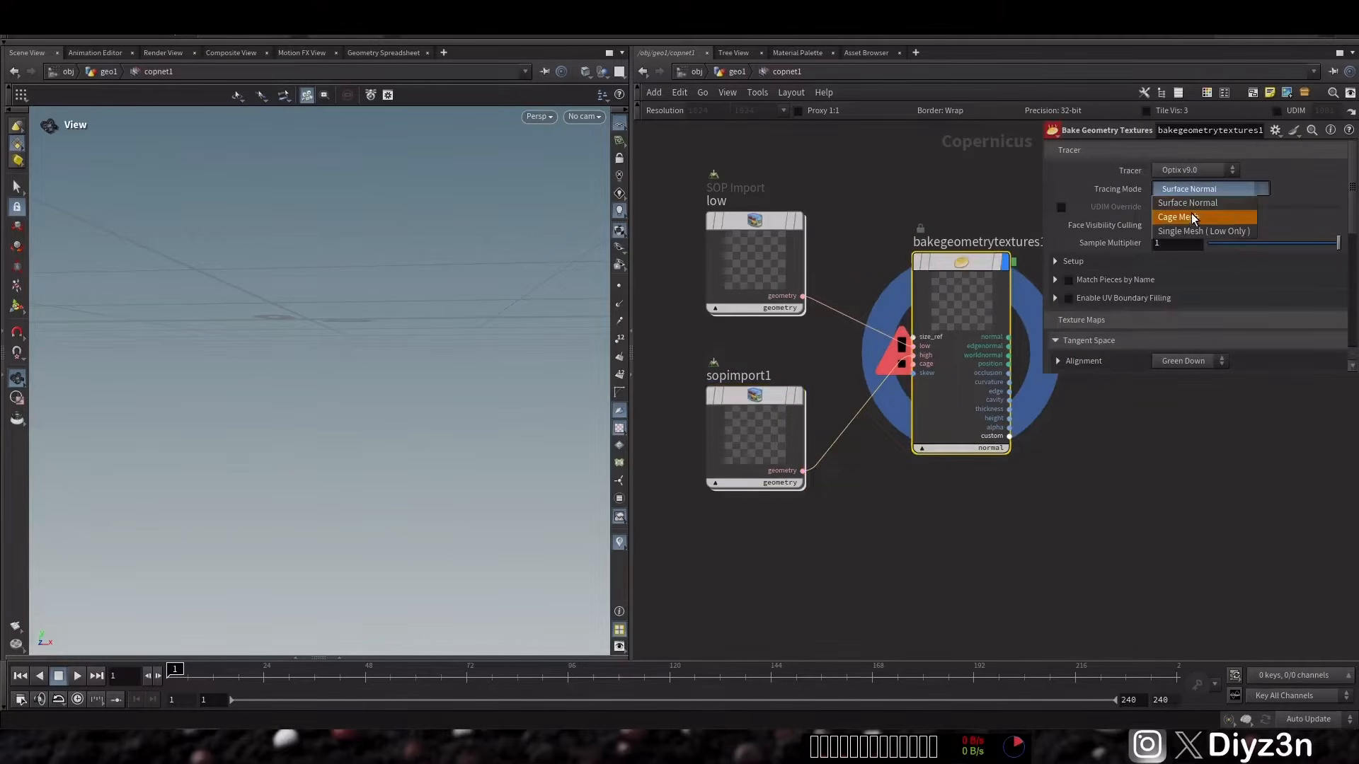
left_click(1191, 215)
left_click(1191, 189)
left_click(1189, 202)
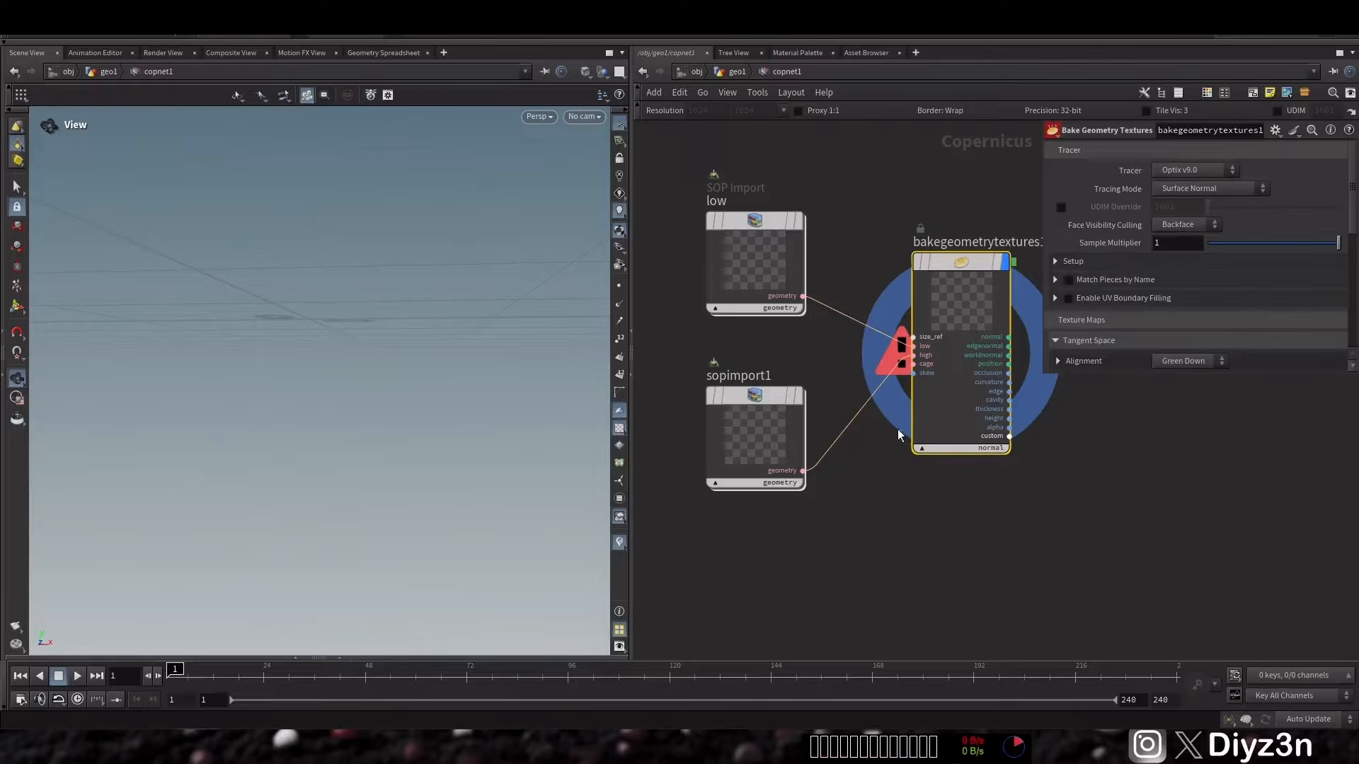
- Read the error details of the Bake Geometry Textures node
left_click(893, 272)
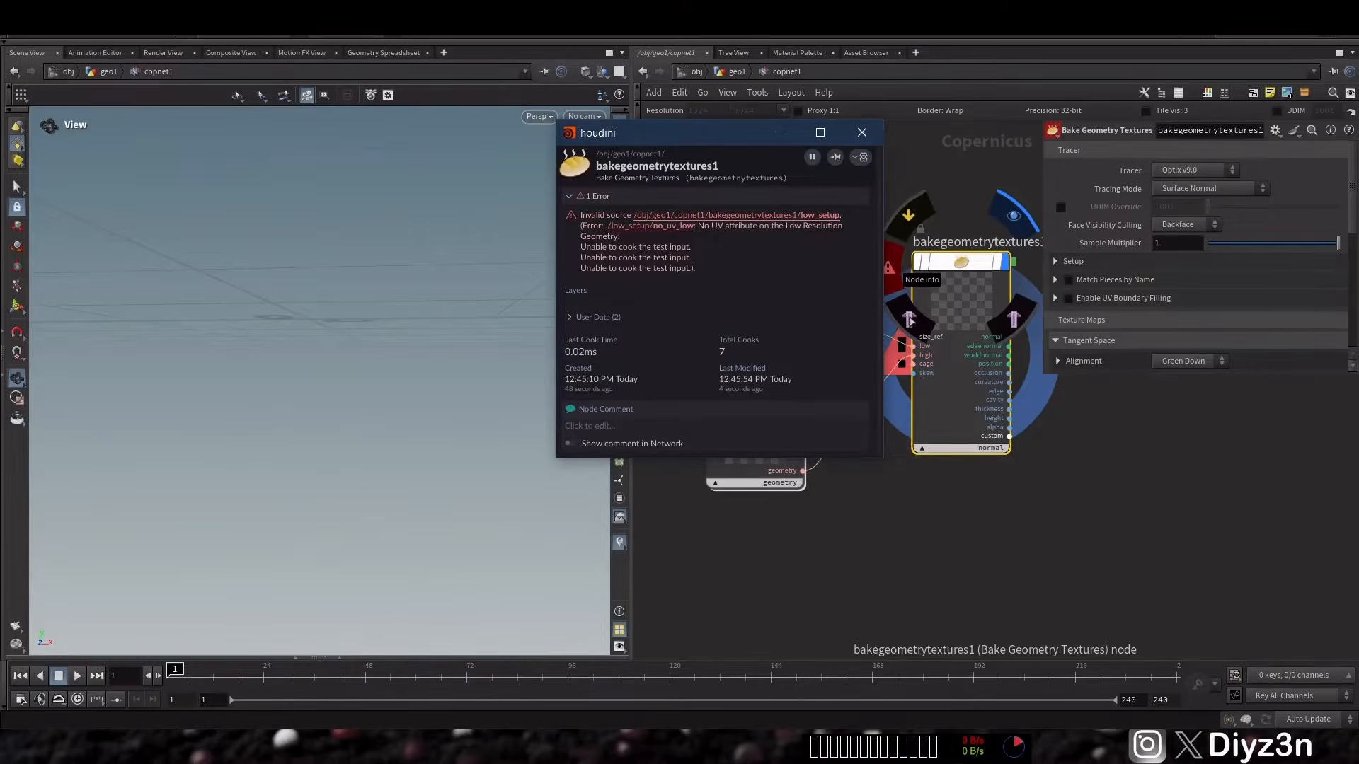
left_click_drag(694, 225, 823, 225)
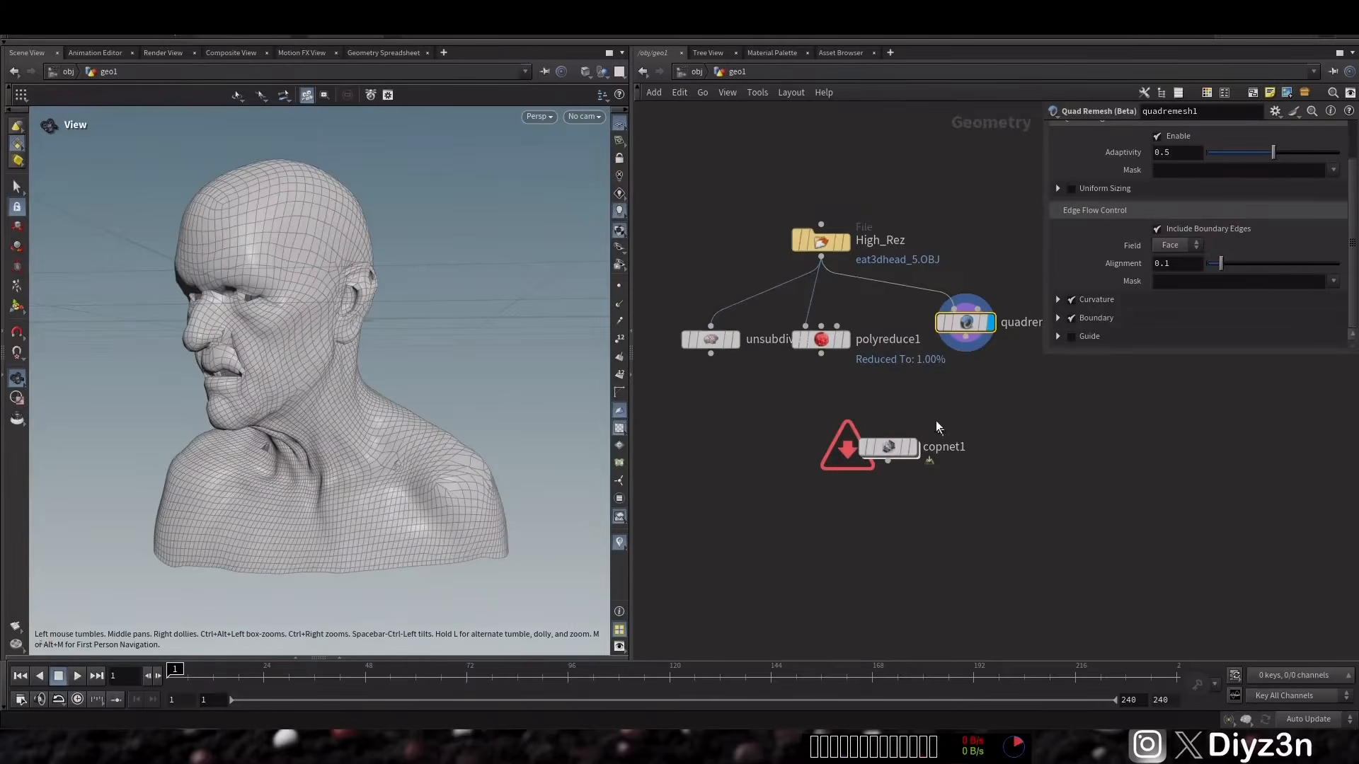
- Add an Attribute Transfer node below quadremesh1 in geo1, with High_Rez wired into its second input
key("Tab")
type("tr")
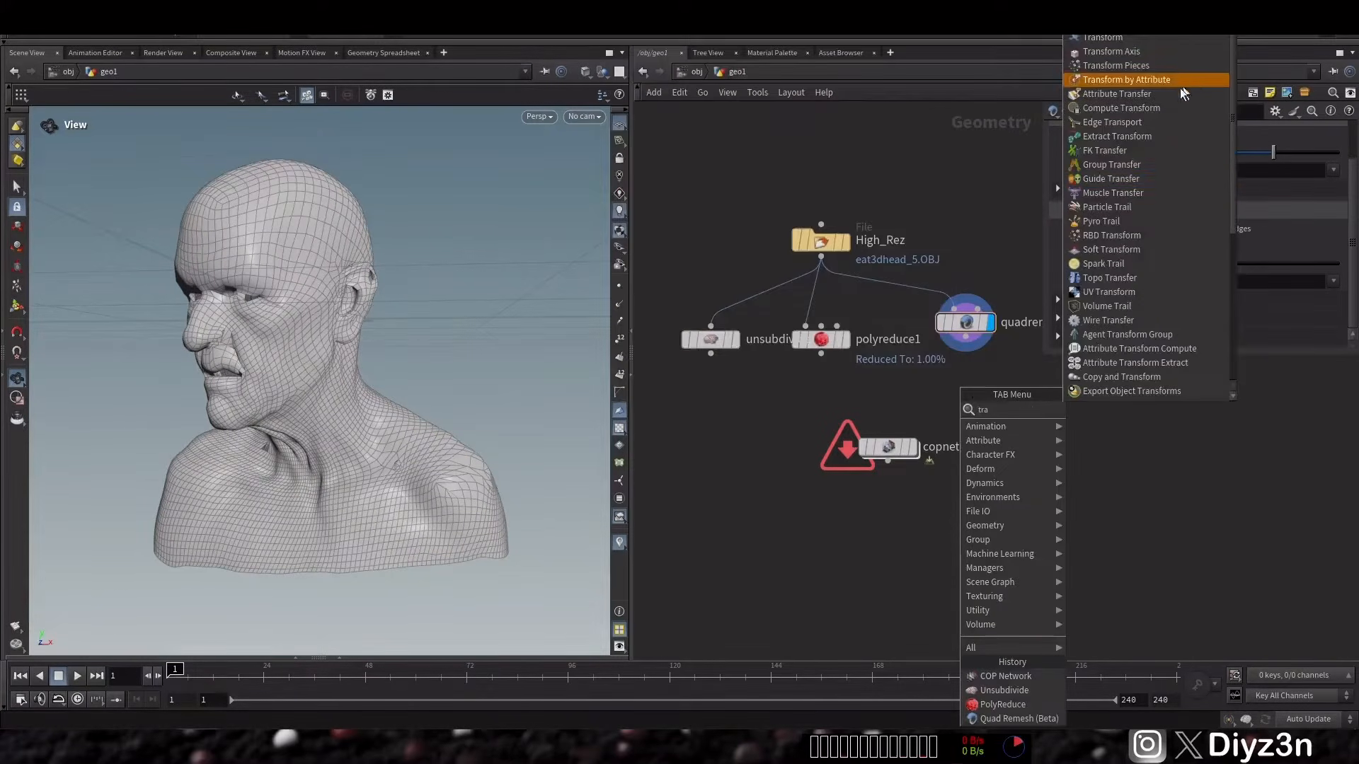
left_click(1104, 78)
left_click(984, 360)
left_click_drag(978, 366, 821, 265)
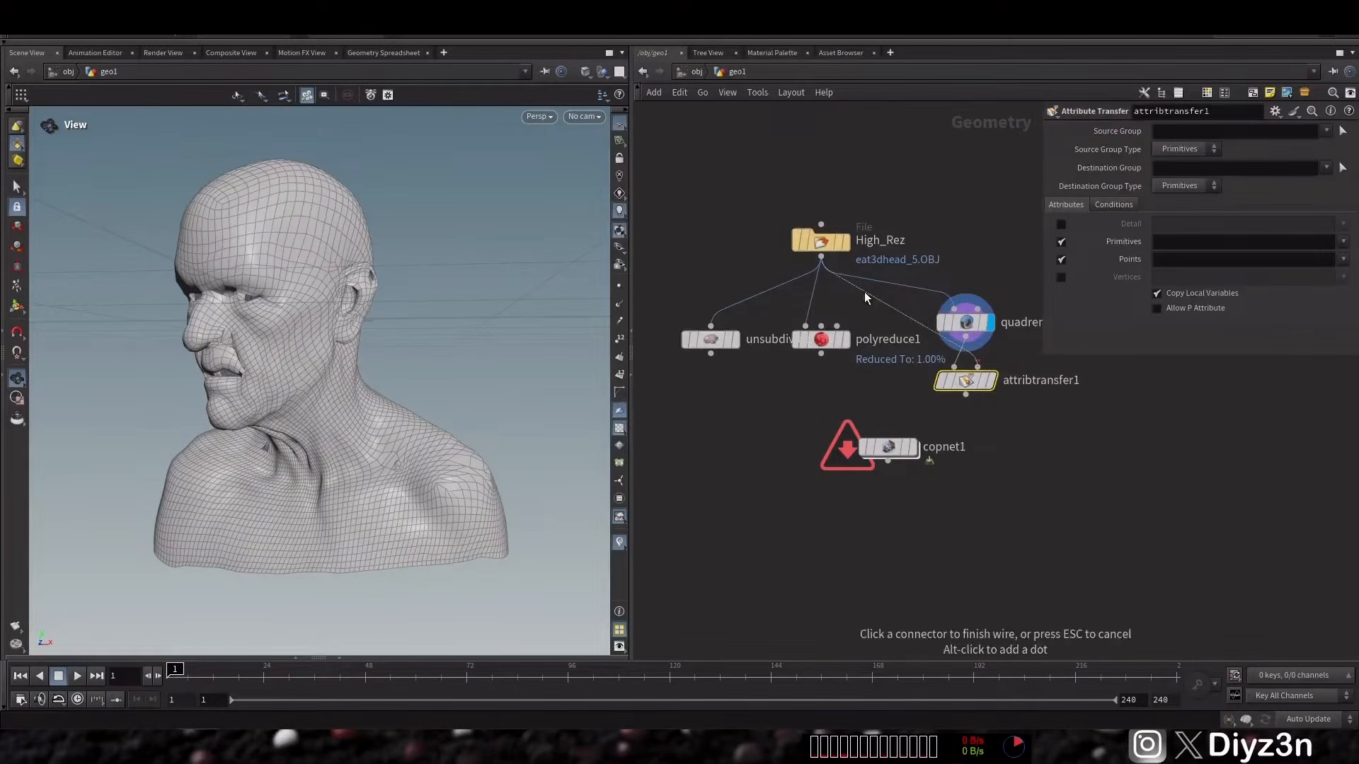
- Display attribtransfer1 and have it transfer only vertex attributes, with point and primitive attributes disabled
left_click(991, 381)
left_click(1061, 277)
left_click(1061, 259)
left_click(1061, 241)
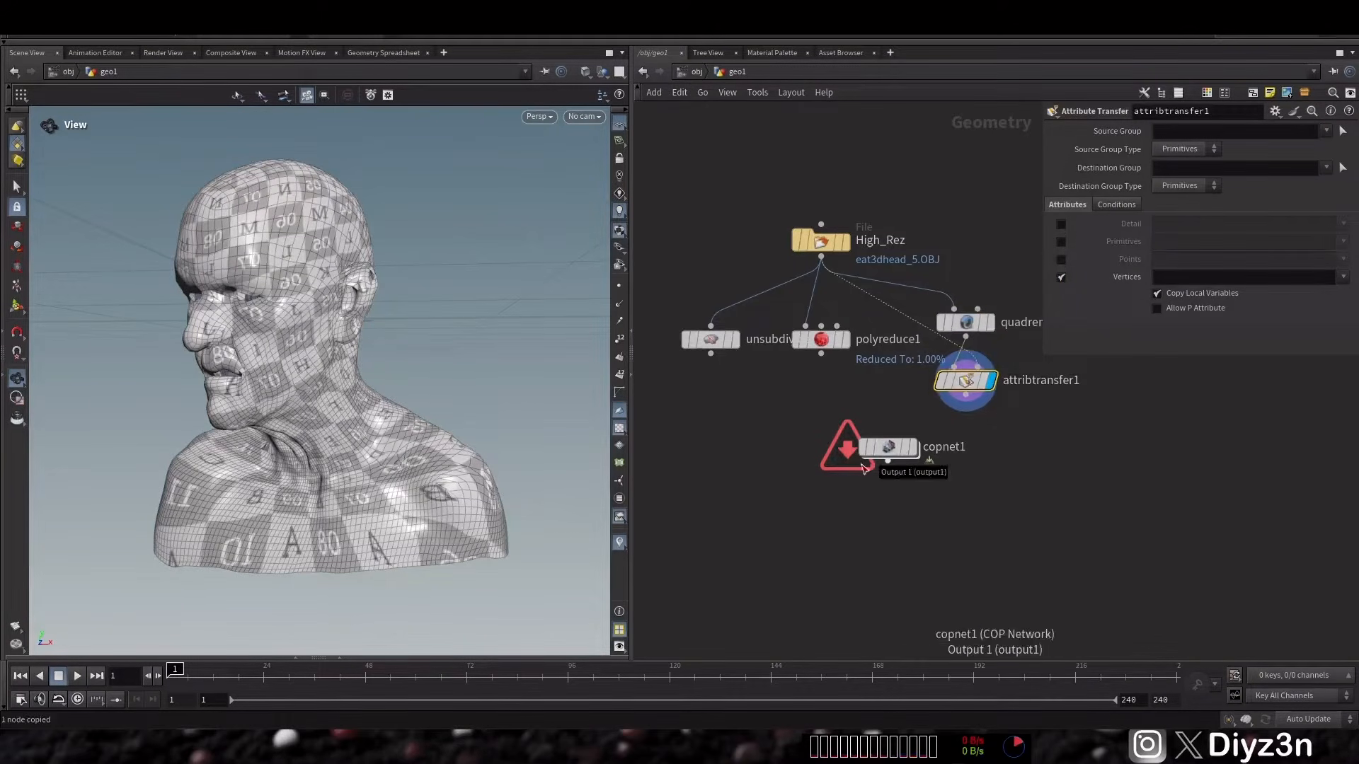
- Set the low import's SOP path to /obj/geo1/attribtransfer1 in copnet1 and check the bake node's error details
double_click(885, 447)
type("/obj/geo1/attribtransfer1")
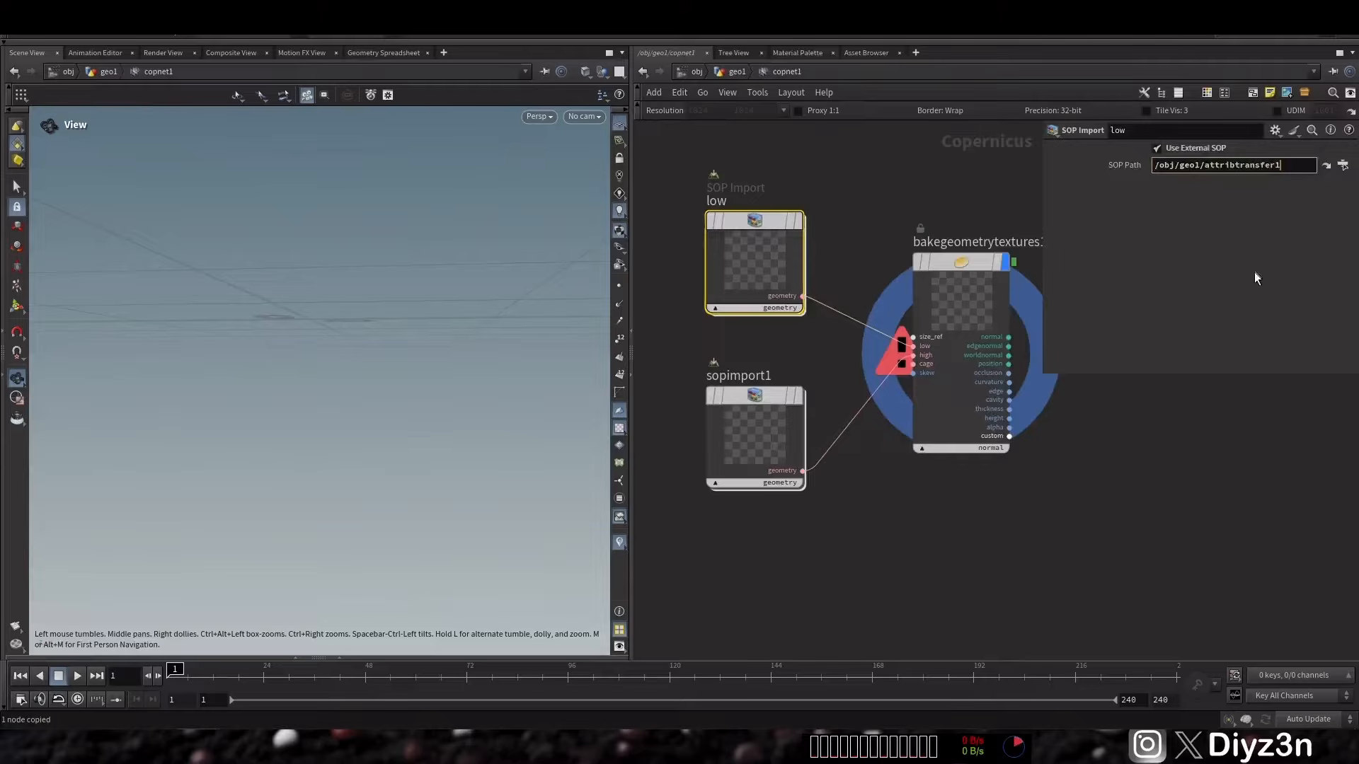
middle_click(897, 265)
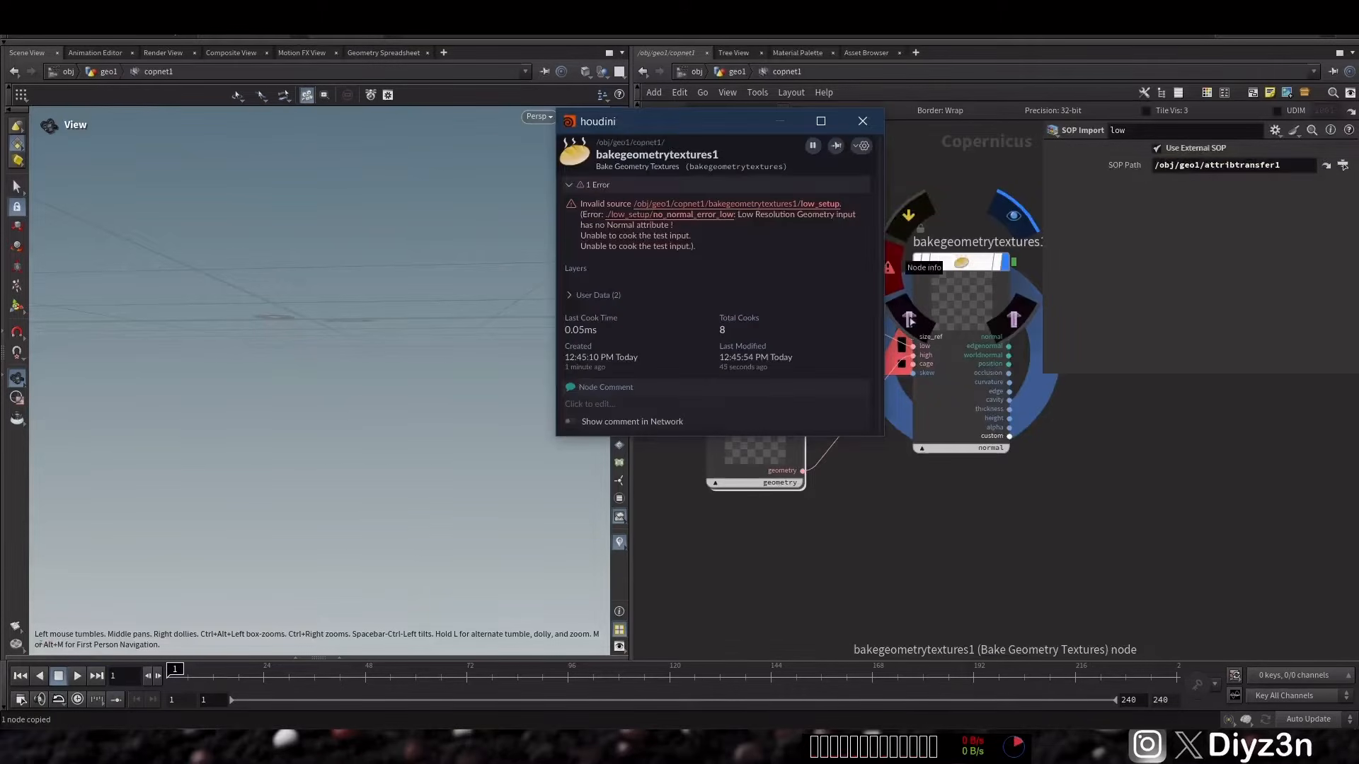
left_click_drag(738, 214, 721, 229)
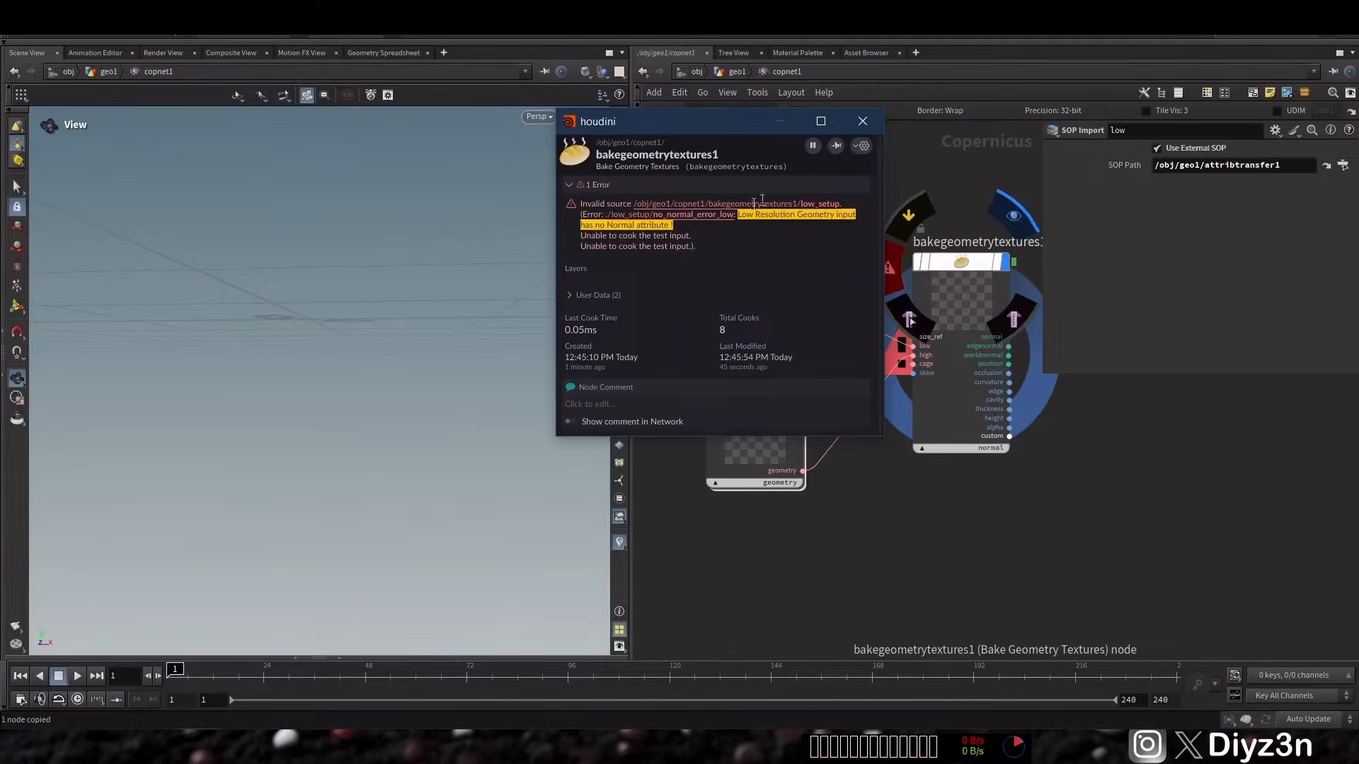
left_click(863, 121)
- Add a Facet node after attribtransfer1 in geo1 with Post-Compute Normals enabled
key("u")
key("Tab")
type("fac")
key("Return")
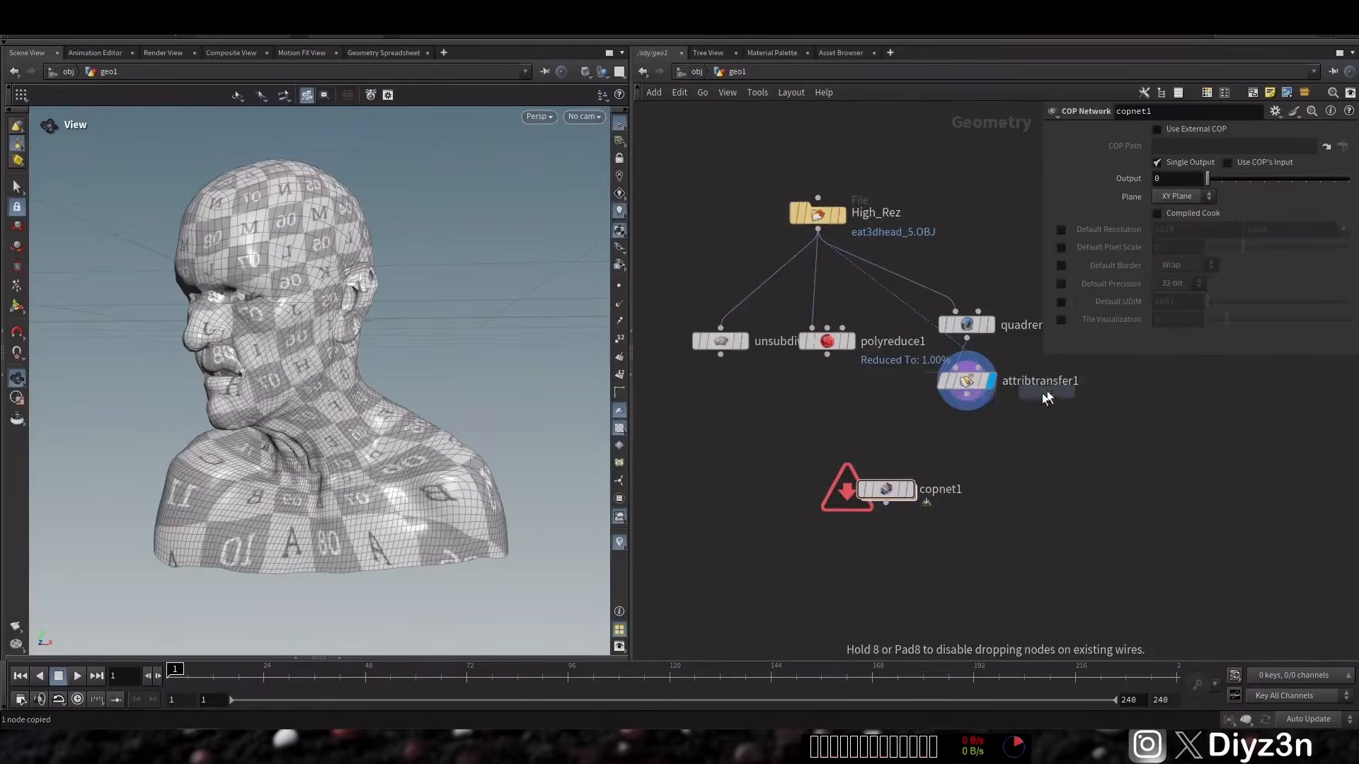
key("Return")
scroll(1201, 373, "down", 2)
left_click_drag(981, 437, 967, 421)
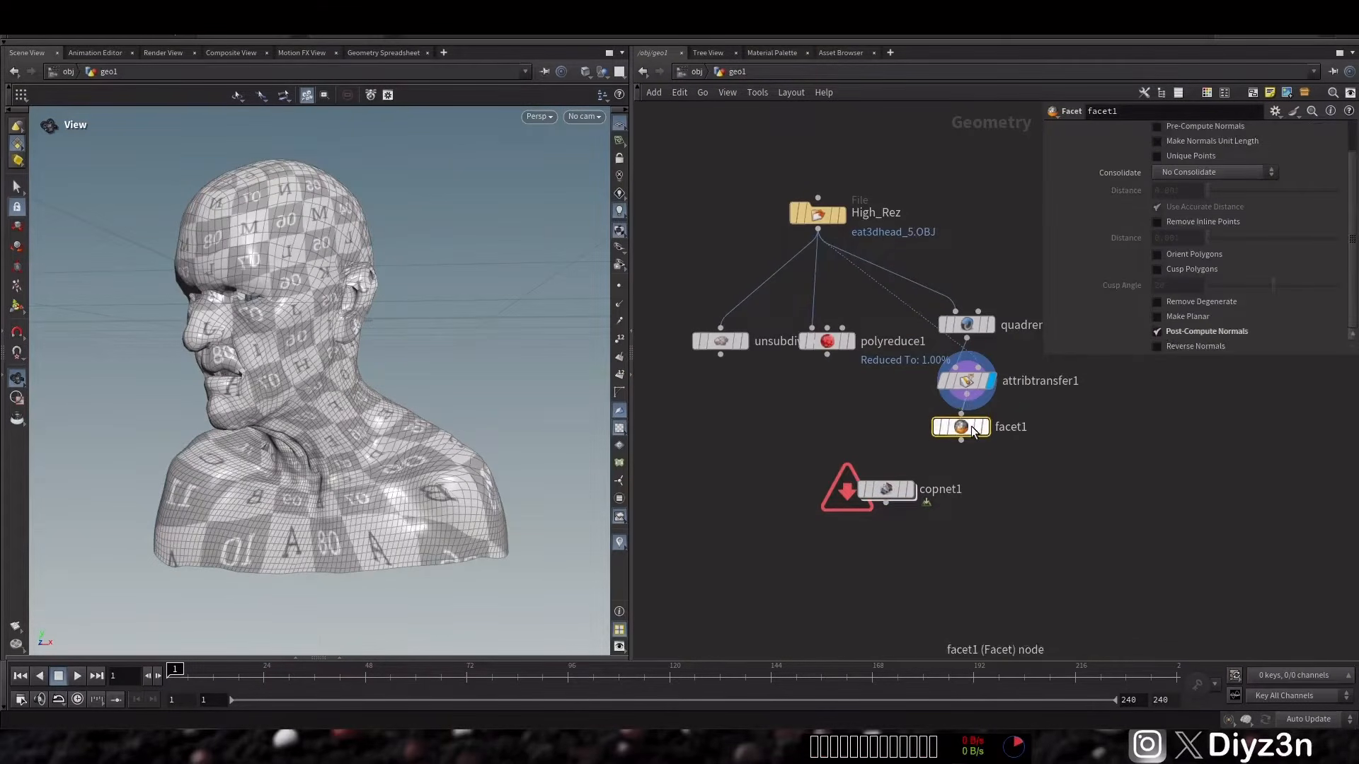
- Add a Null named Low wired after facet1 and move the copnet1 node clear of it
left_click(963, 434)
key("Tab")
type("nu")
left_click(1119, 384)
left_click(986, 483)
double_click(1025, 484)
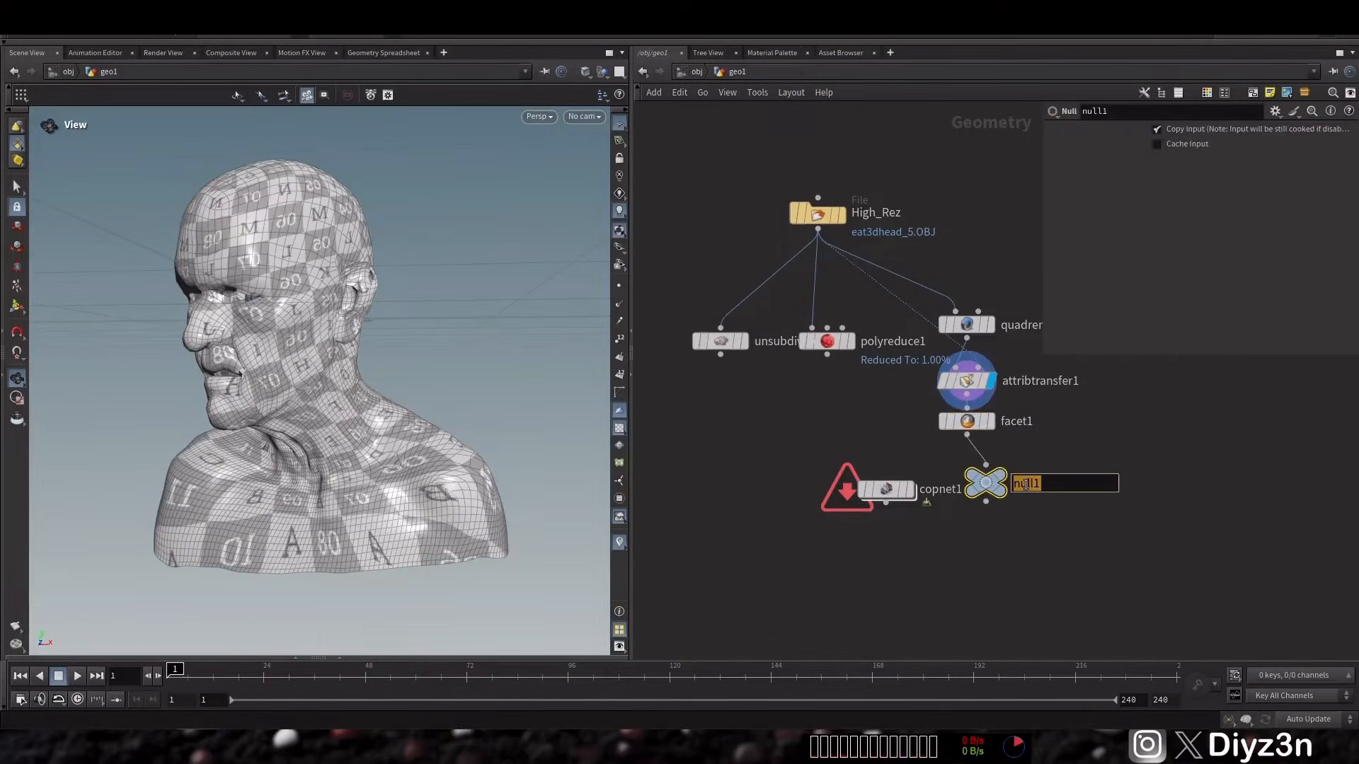
left_click_drag(887, 490, 857, 546)
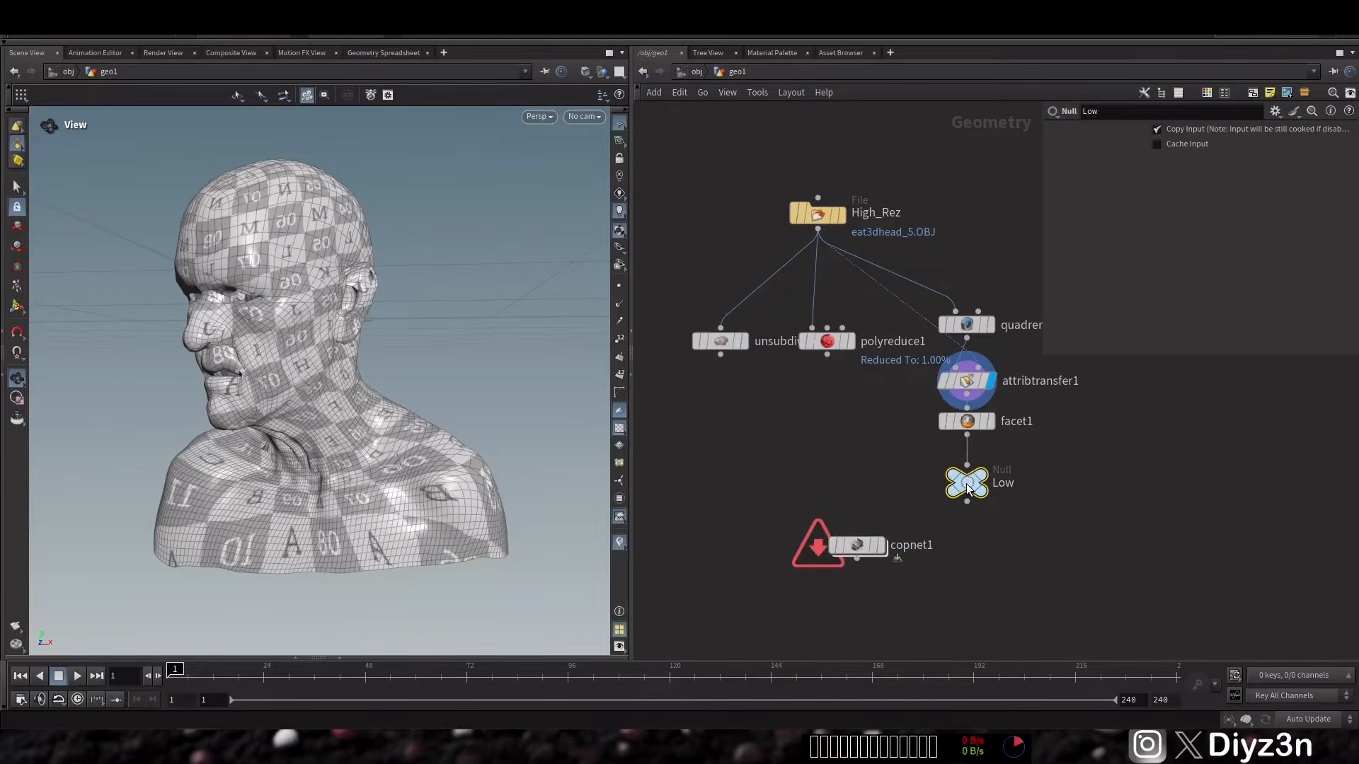
- Point the low SOP Import in copnet1 to /obj/geo1/Low and view the baked normal map
left_click(863, 549)
key("ctrl+c")
double_click(863, 549)
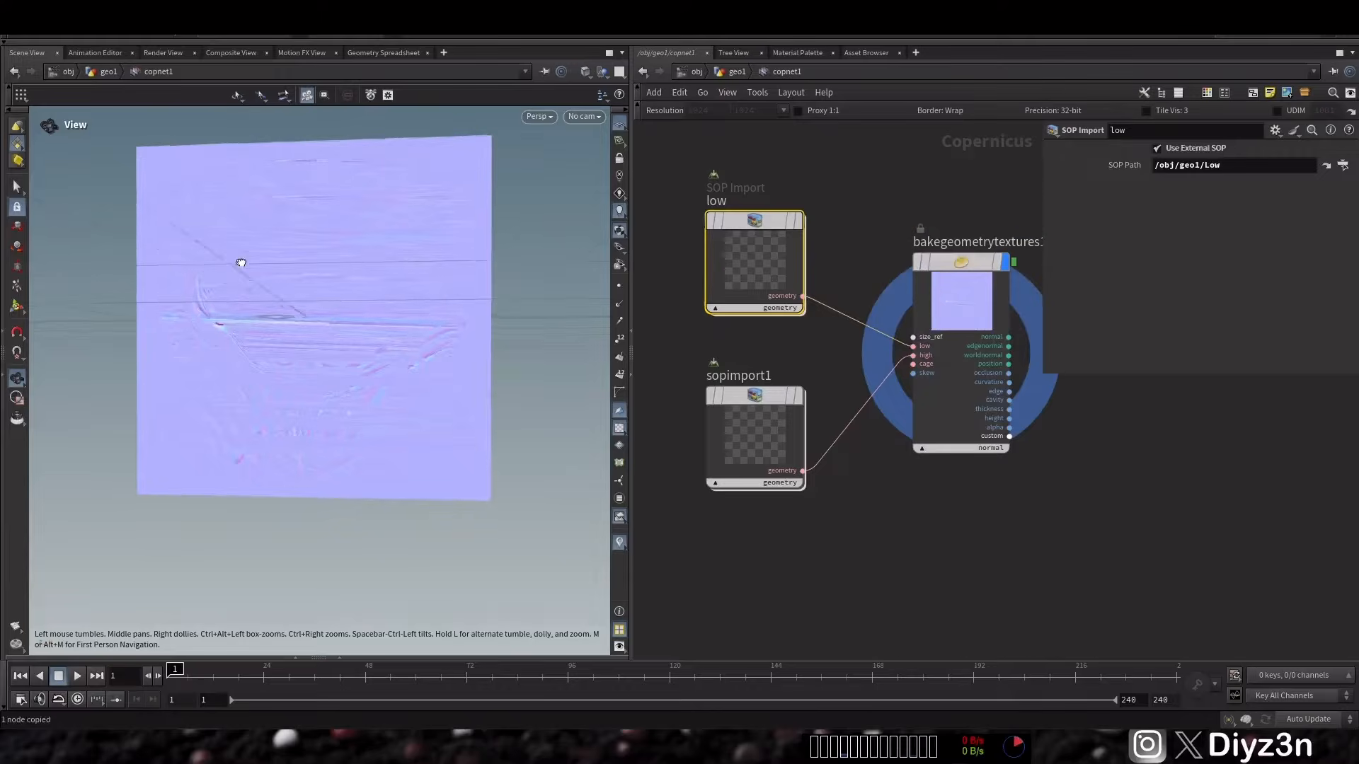
left_click_drag(243, 258, 340, 352)
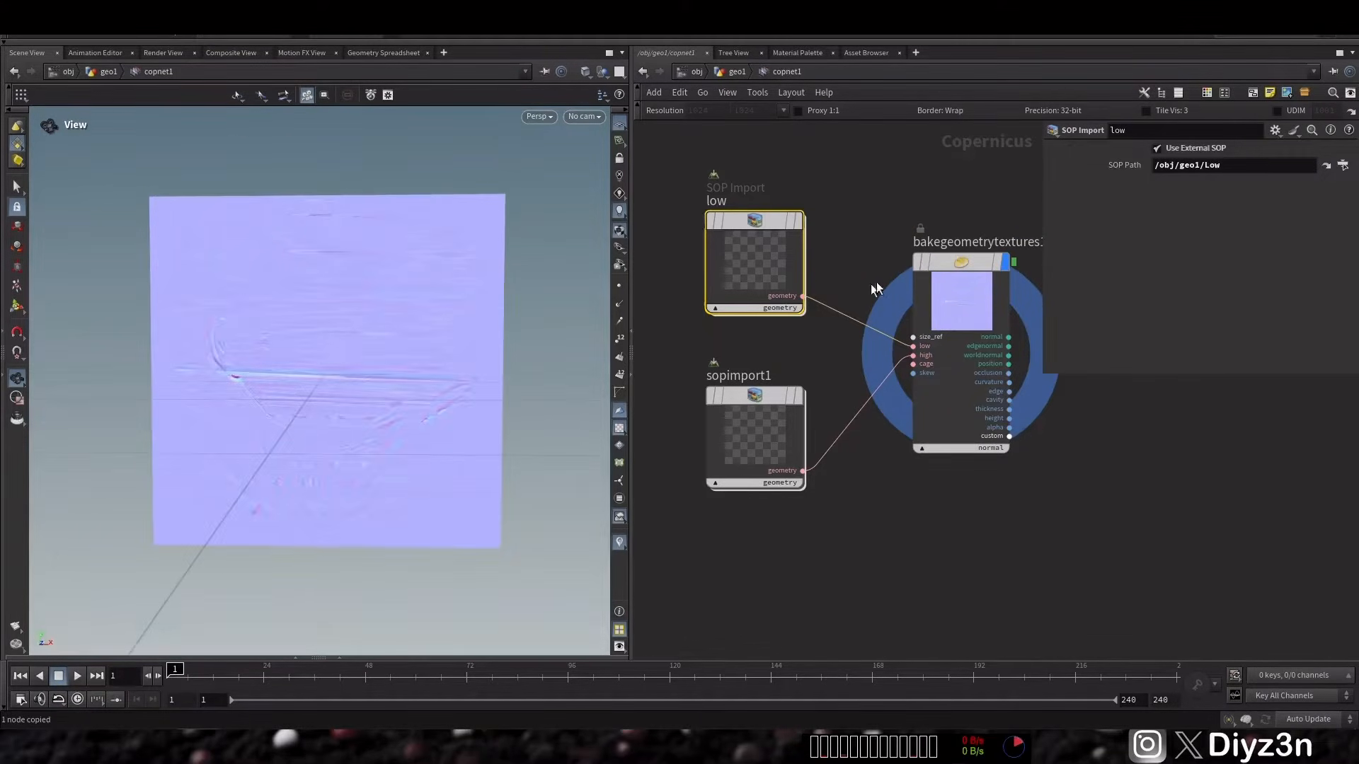
- Enable Curvature baking on the Bake Geometry Textures node and display its curvature output
left_click(948, 265)
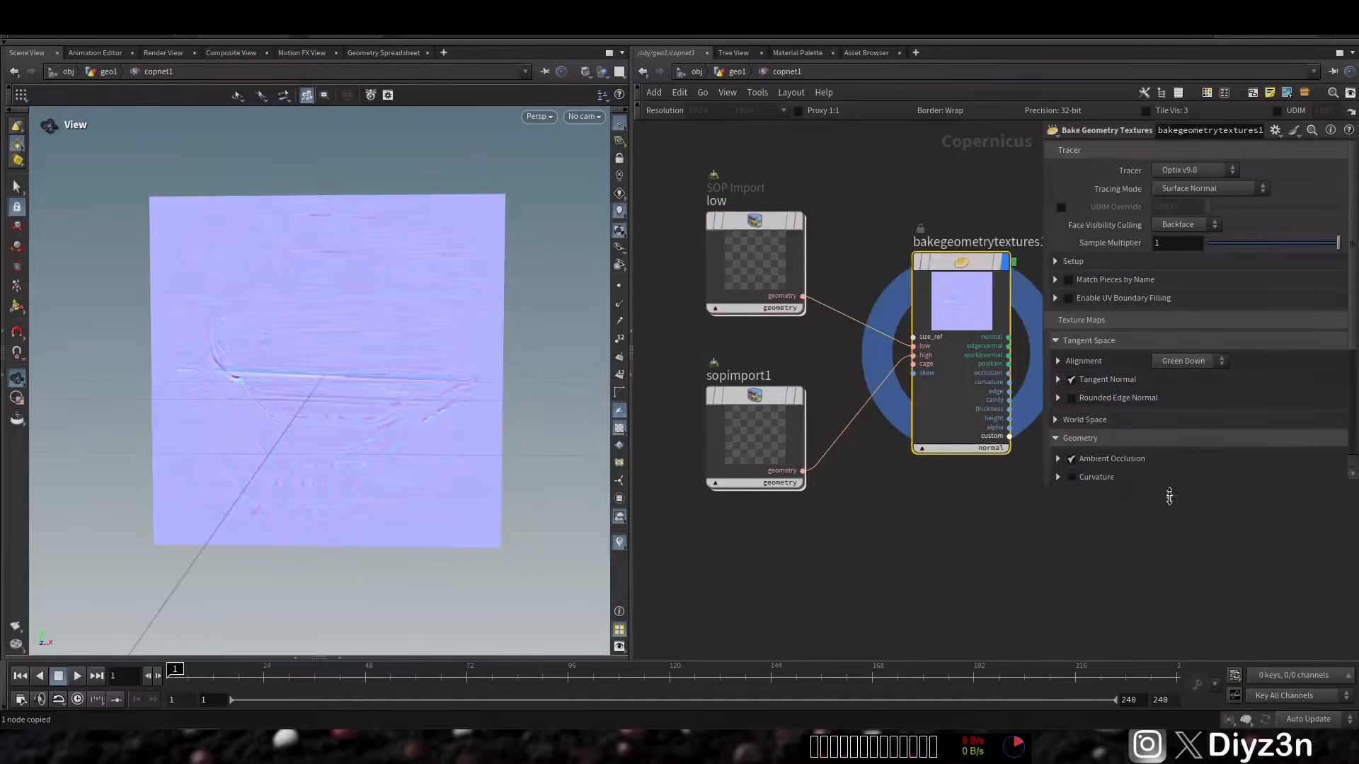
scroll(1331, 318, "down", 3)
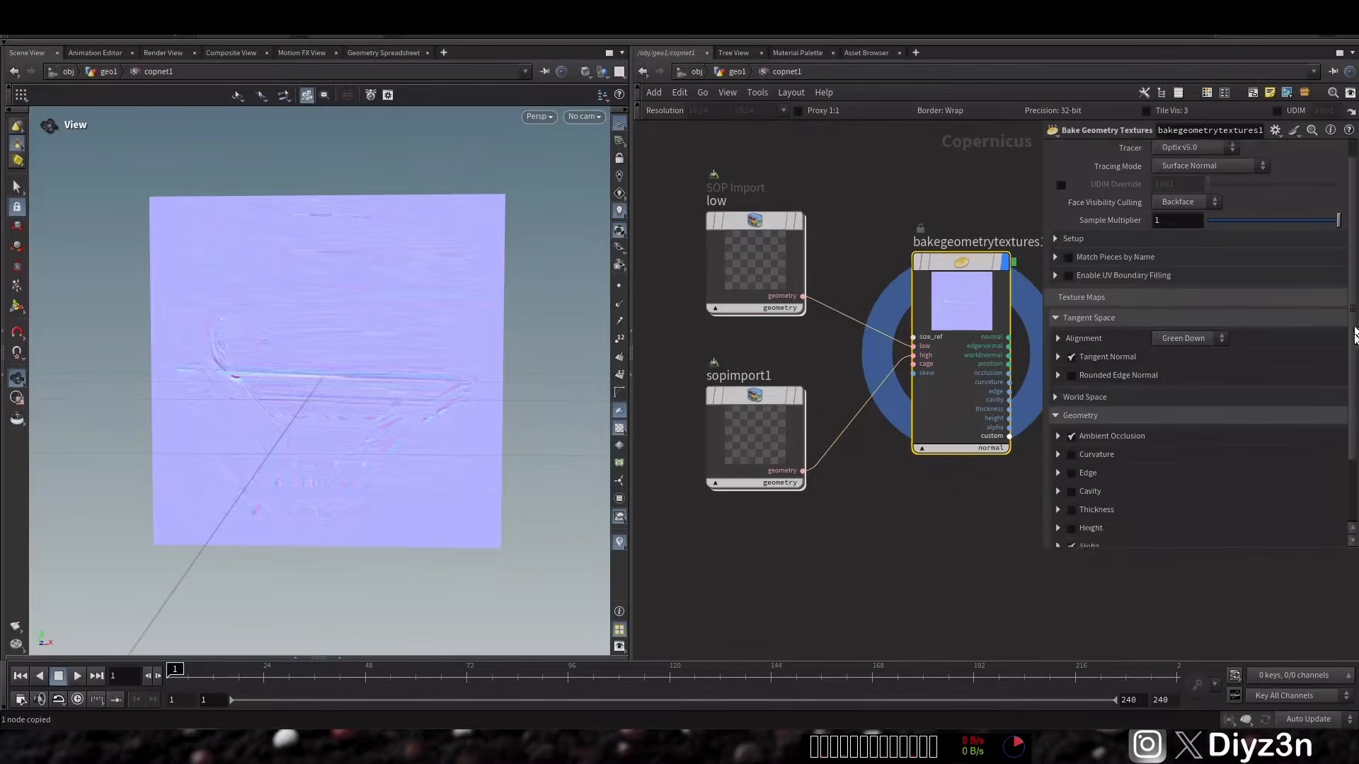
left_click(1072, 371)
left_click(988, 450)
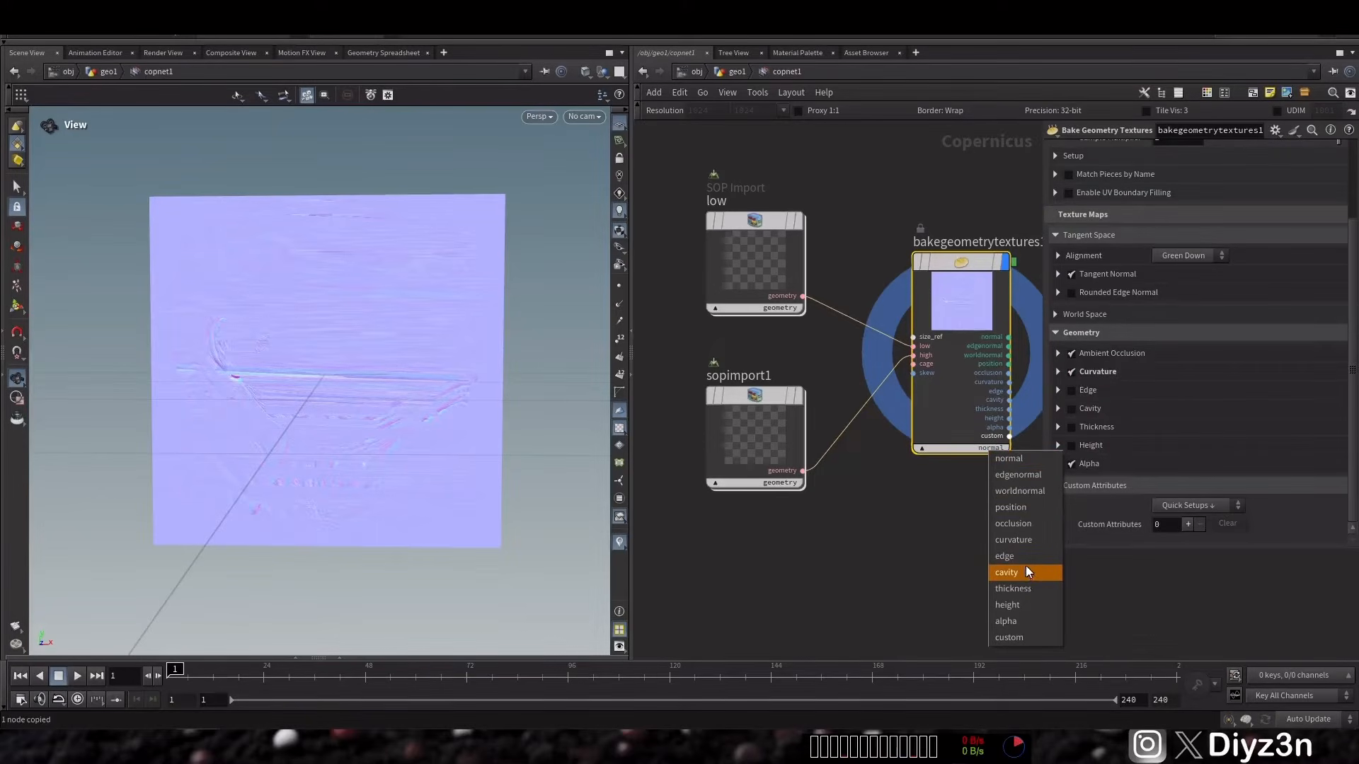
left_click(1026, 539)
mouse_move(404, 373)
left_mouse_down()
mouse_move(390, 388)
mouse_move(402, 386)
left_mouse_up()
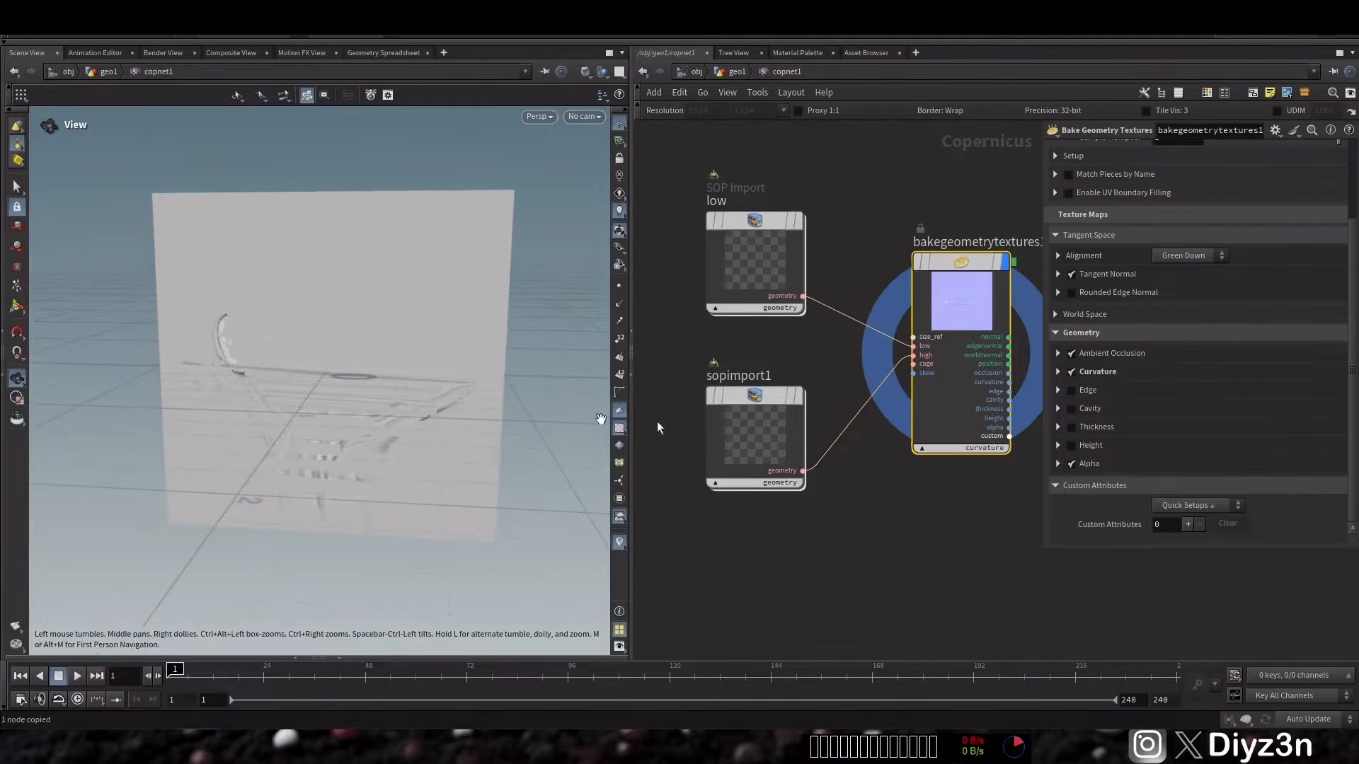
- Try the Cage Mesh tracing mode on the bake node, ending with Single Mesh (Low Only) selected
scroll(1340, 196, "up", 3)
left_click(1188, 227)
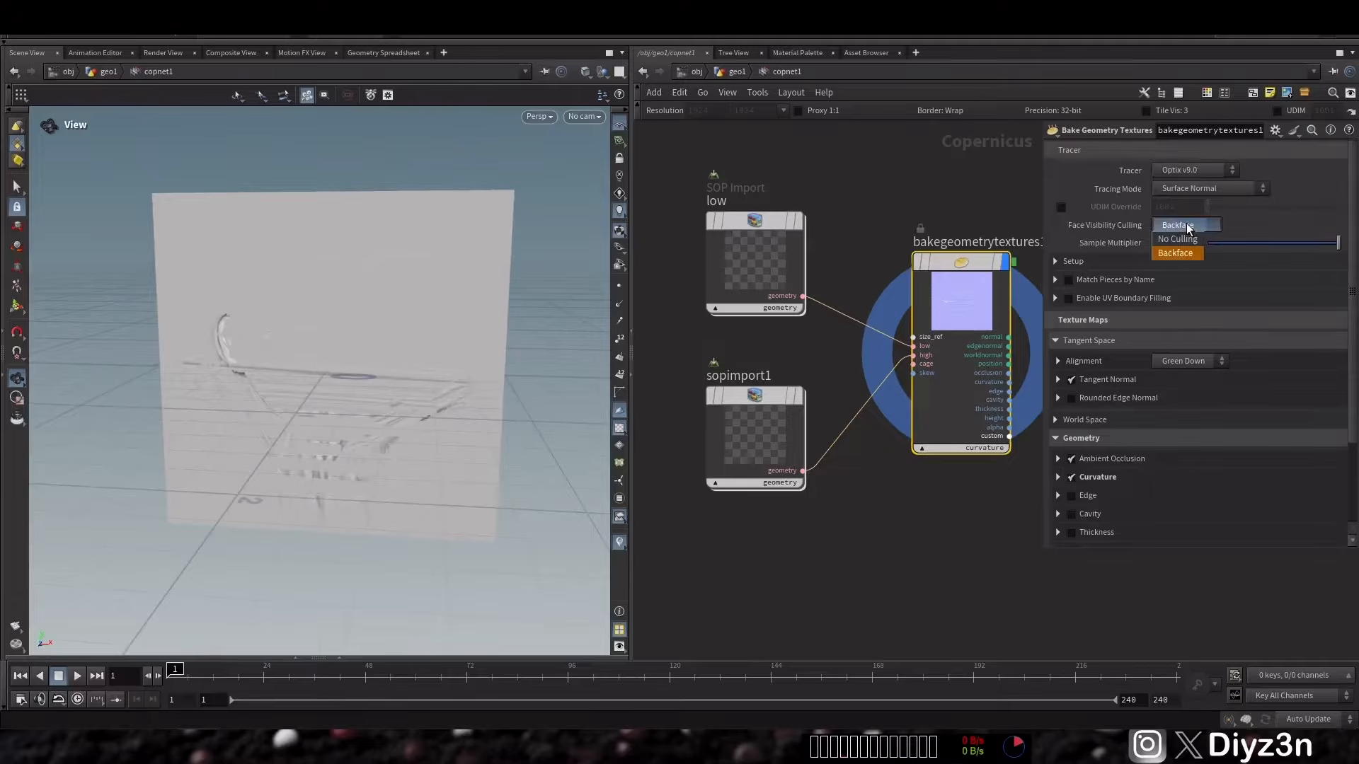
left_click(1179, 225)
left_click(1203, 189)
left_click(1189, 224)
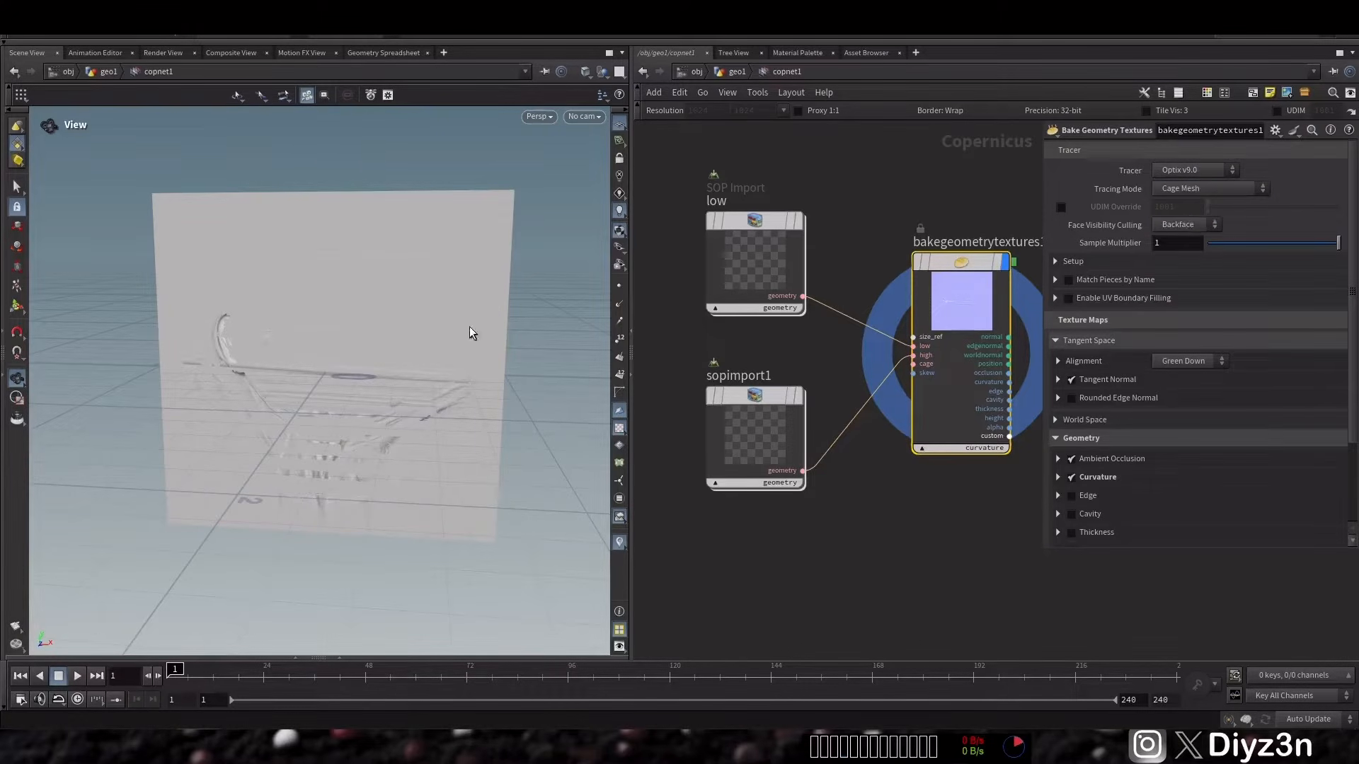
left_click(1204, 188)
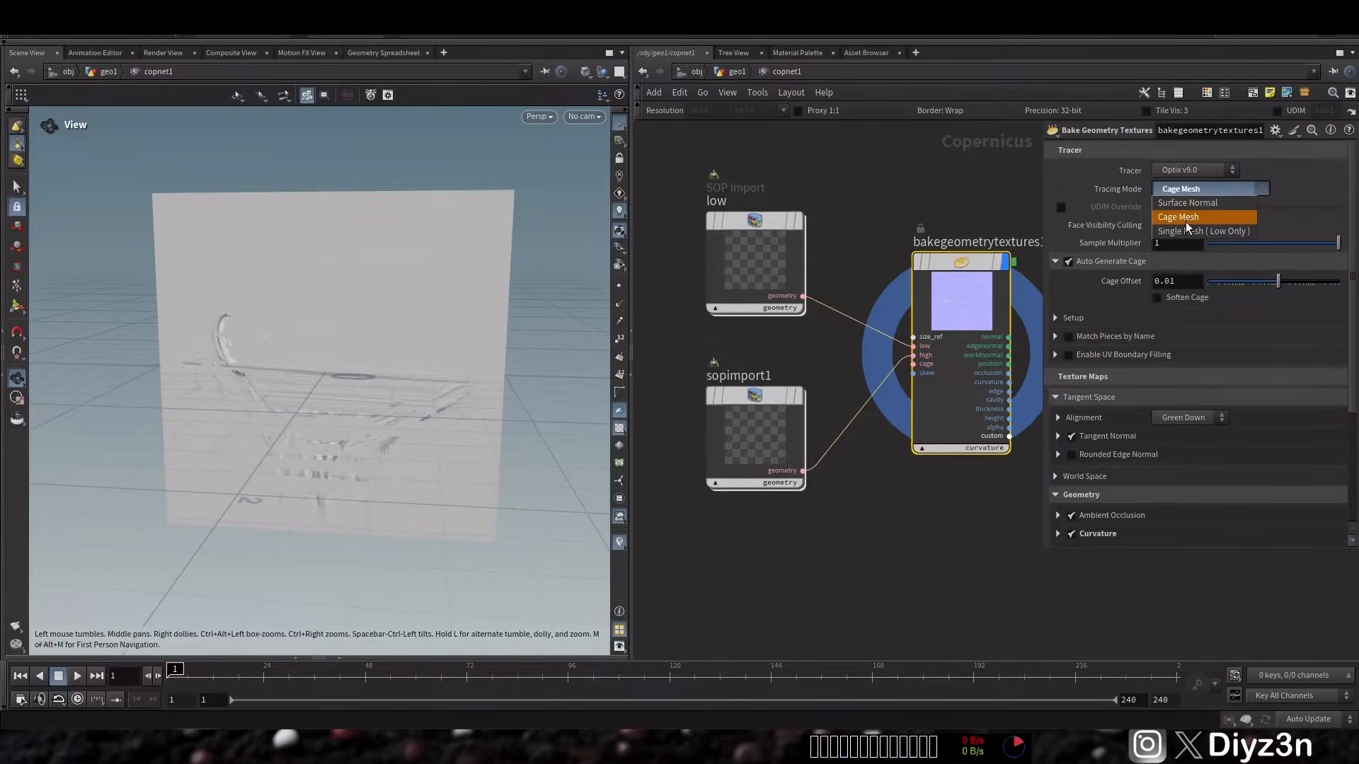
left_click(1186, 222)
left_click_drag(389, 380, 344, 361)
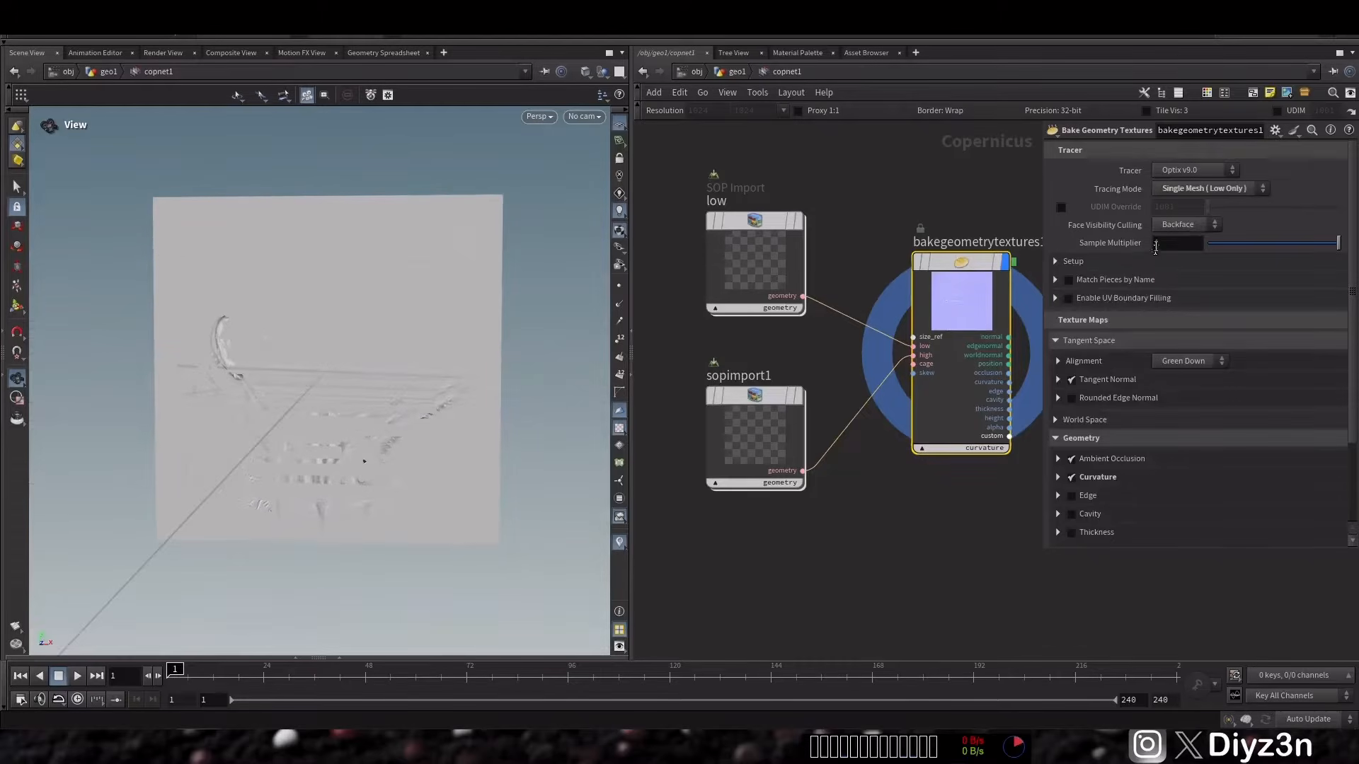
- Try Embree v3.13.1 as the bake node's tracer and return it to Optix v9.0
left_click(1191, 188)
left_click(1191, 194)
left_click(1191, 173)
left_click(1192, 171)
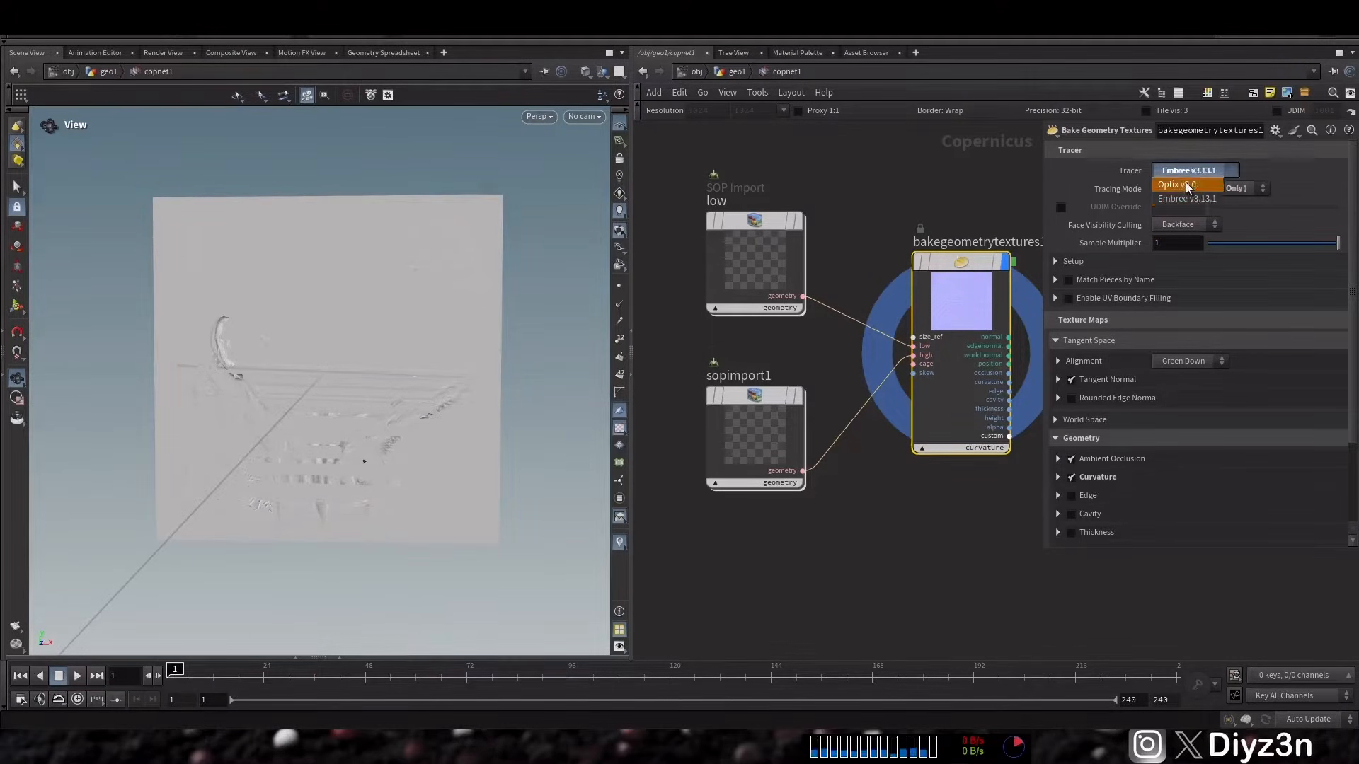
left_click(1177, 184)
- Rewire facet1 in geo1 to take polyreduce1 as its input and view the curvature bake in copnet1
left_click(745, 72)
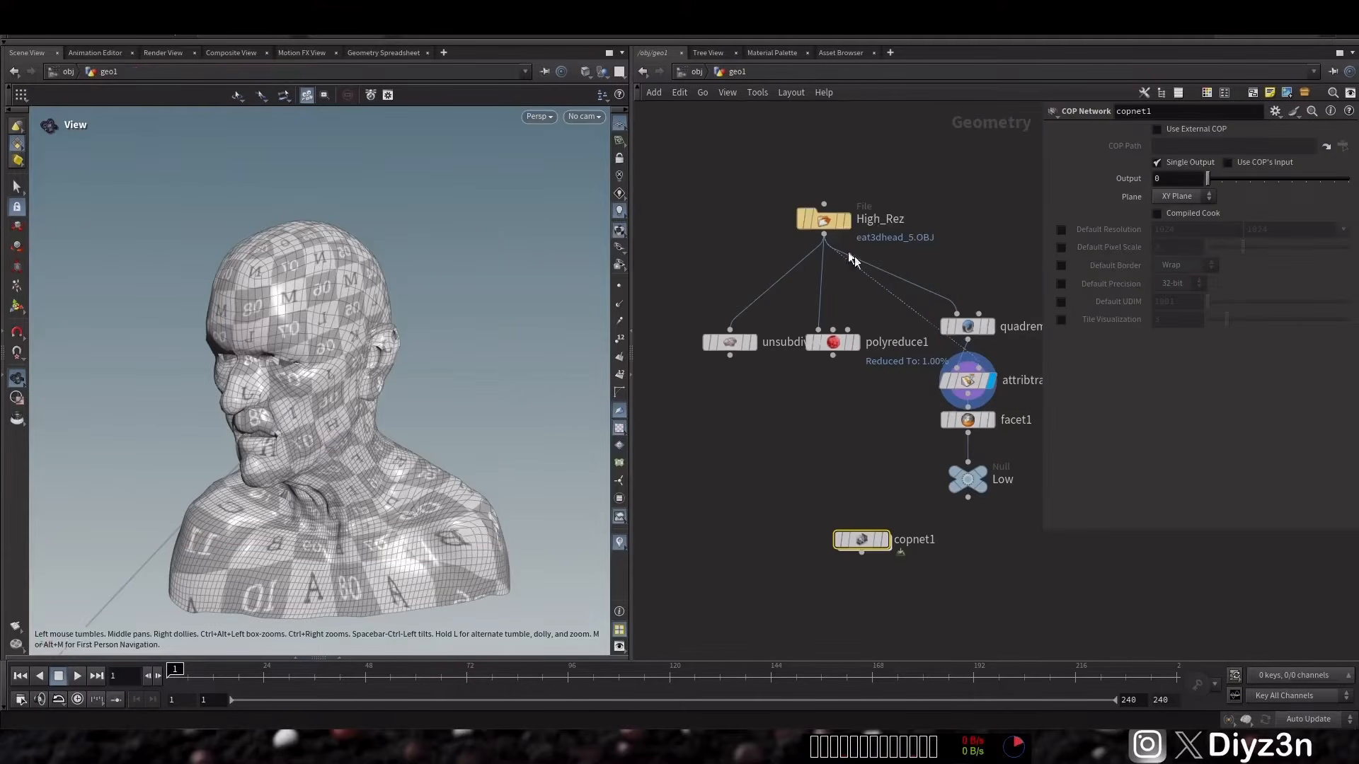
left_click(970, 409)
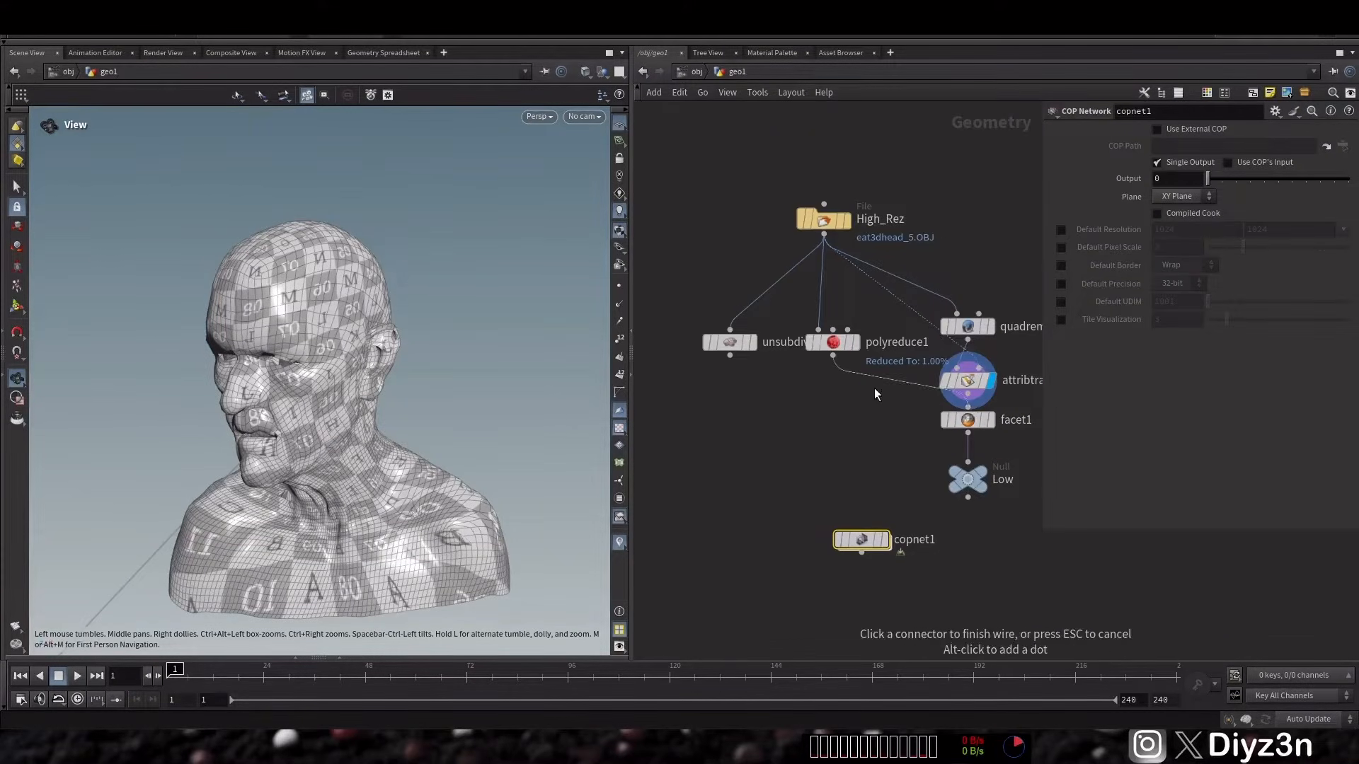
left_click(838, 359)
left_click(980, 469)
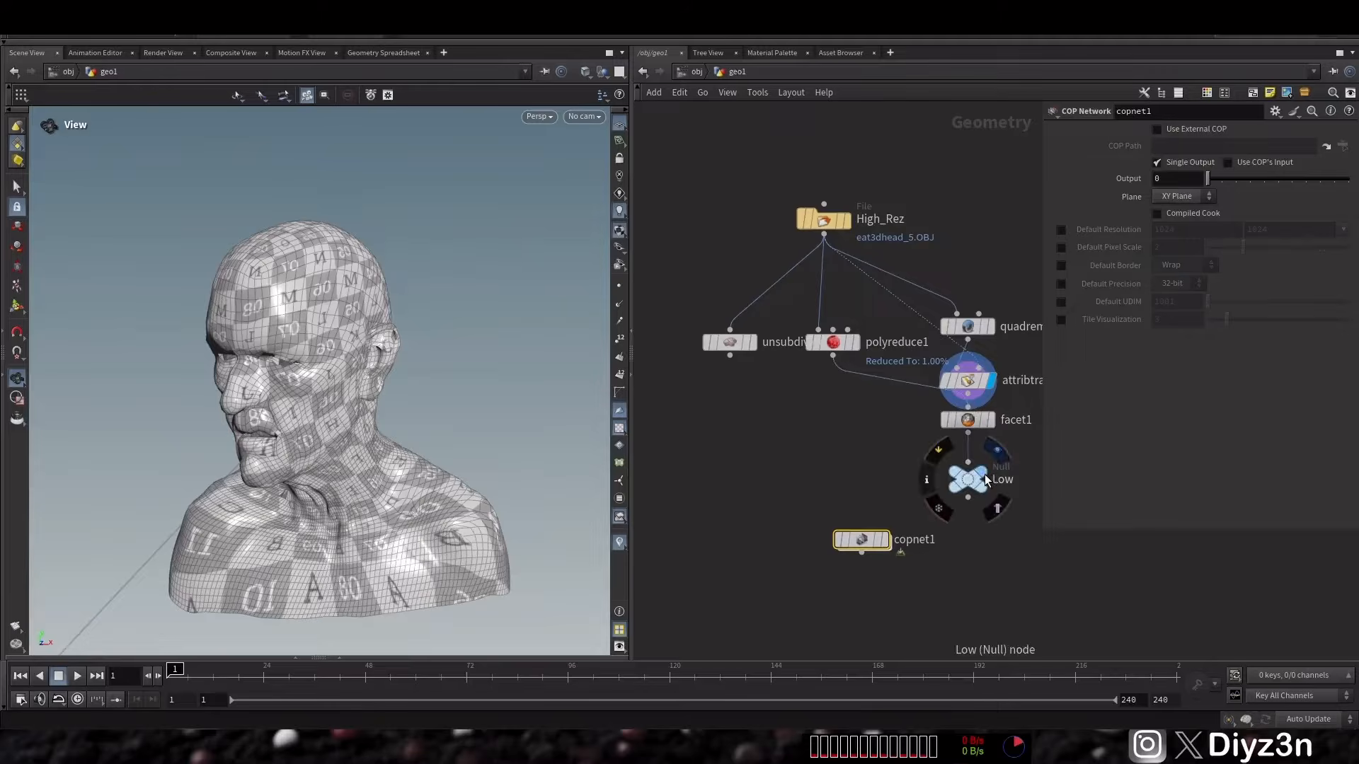
left_click(644, 72)
left_click_drag(373, 370, 360, 368)
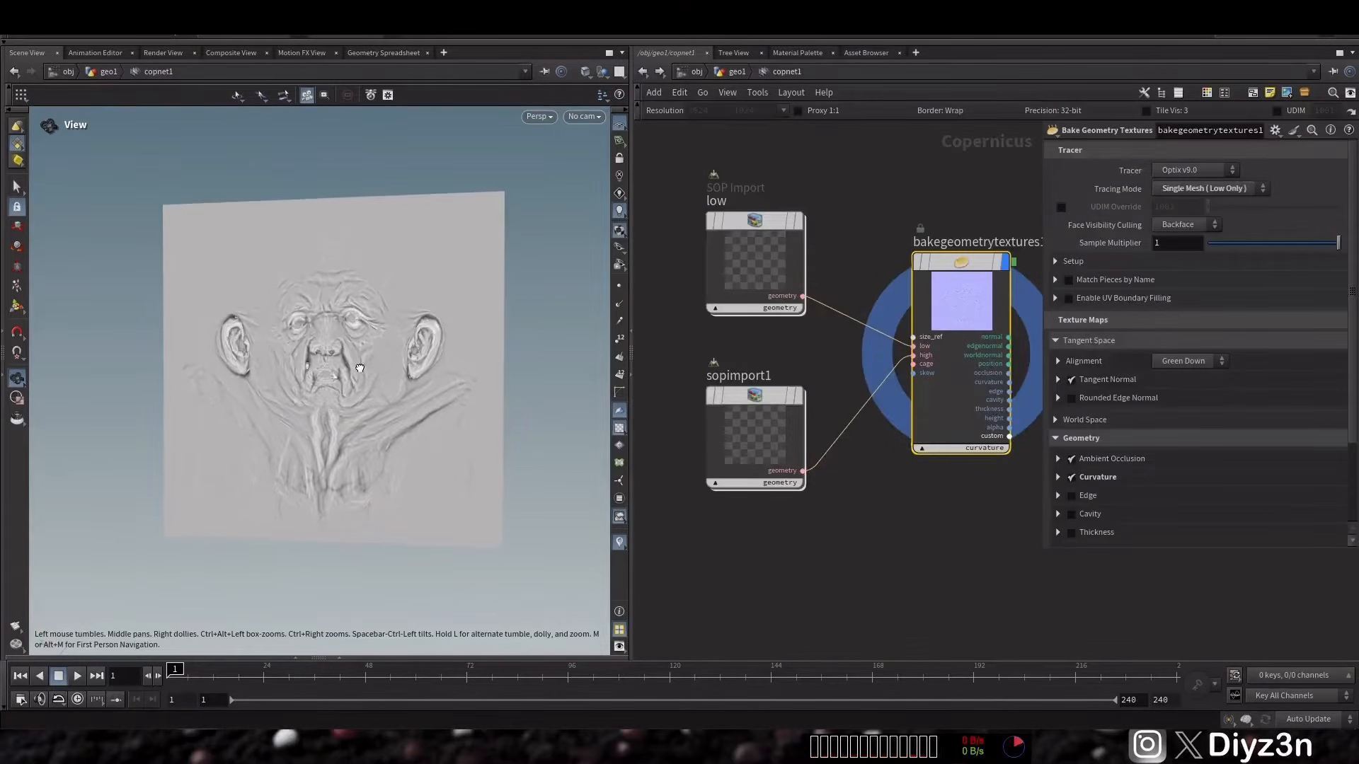
- Add a Preview Material node beside the Bake Geometry Textures node in the Copernicus network
scroll(784, 559, "down", 2)
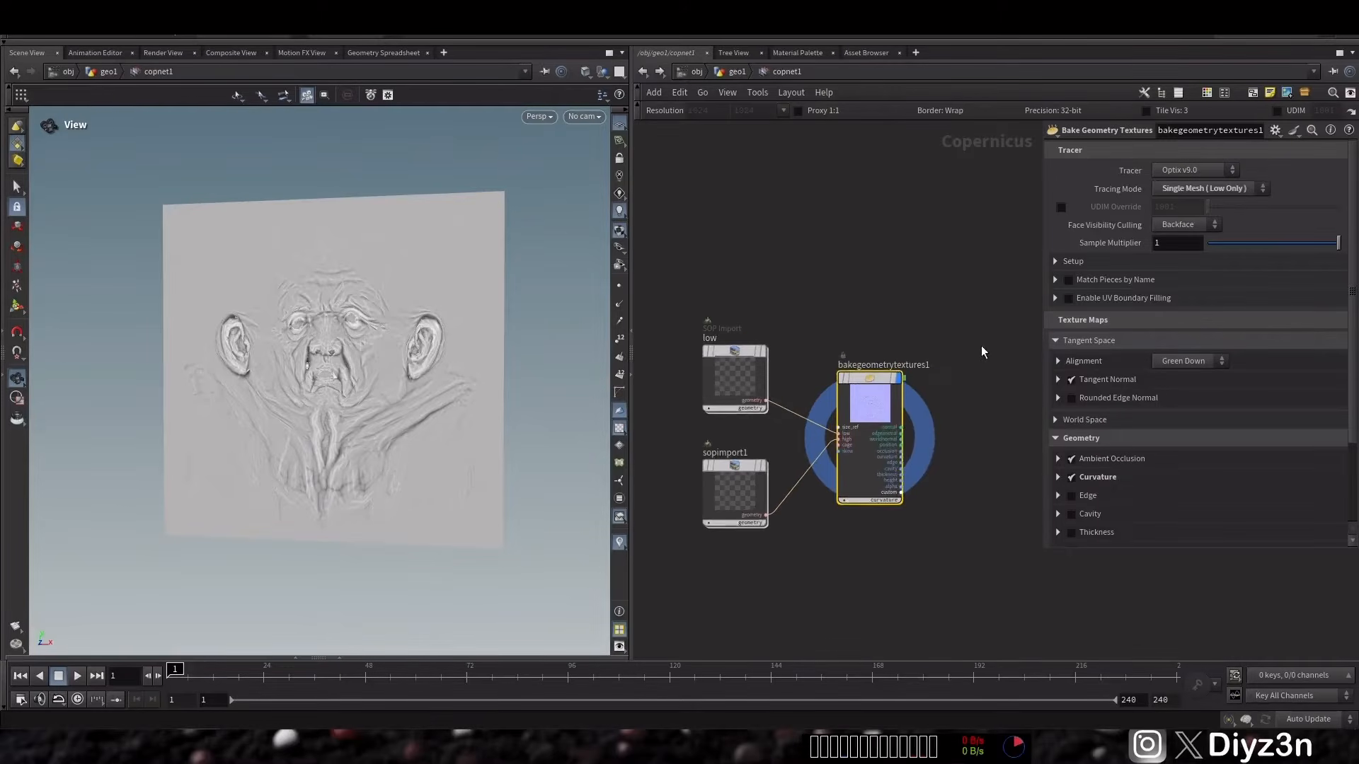
key("Tab")
type("pr")
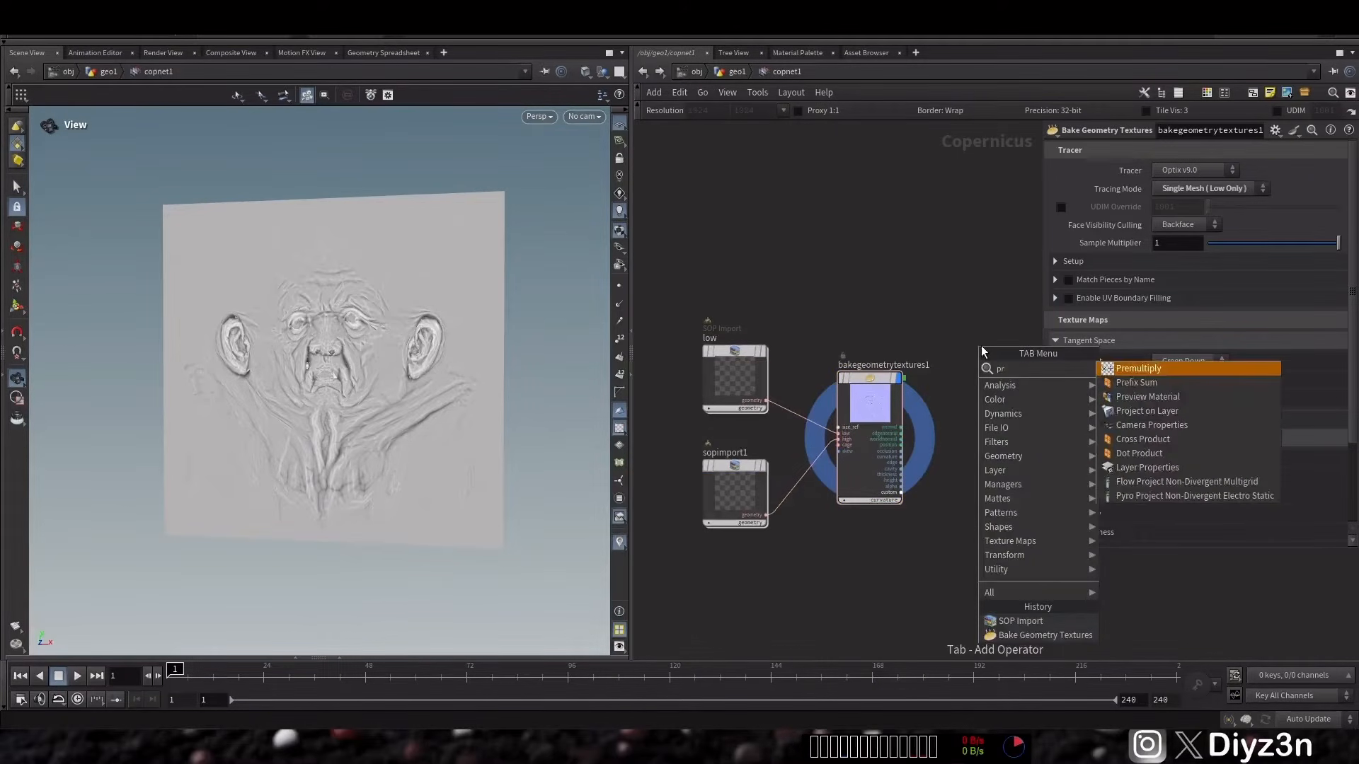
key("Down")
key("Down")
key("Return")
left_click(926, 295)
- Wire the low import's geometry into the Preview Material's geo input and display the Preview Material node
scroll(884, 311, "up", 2)
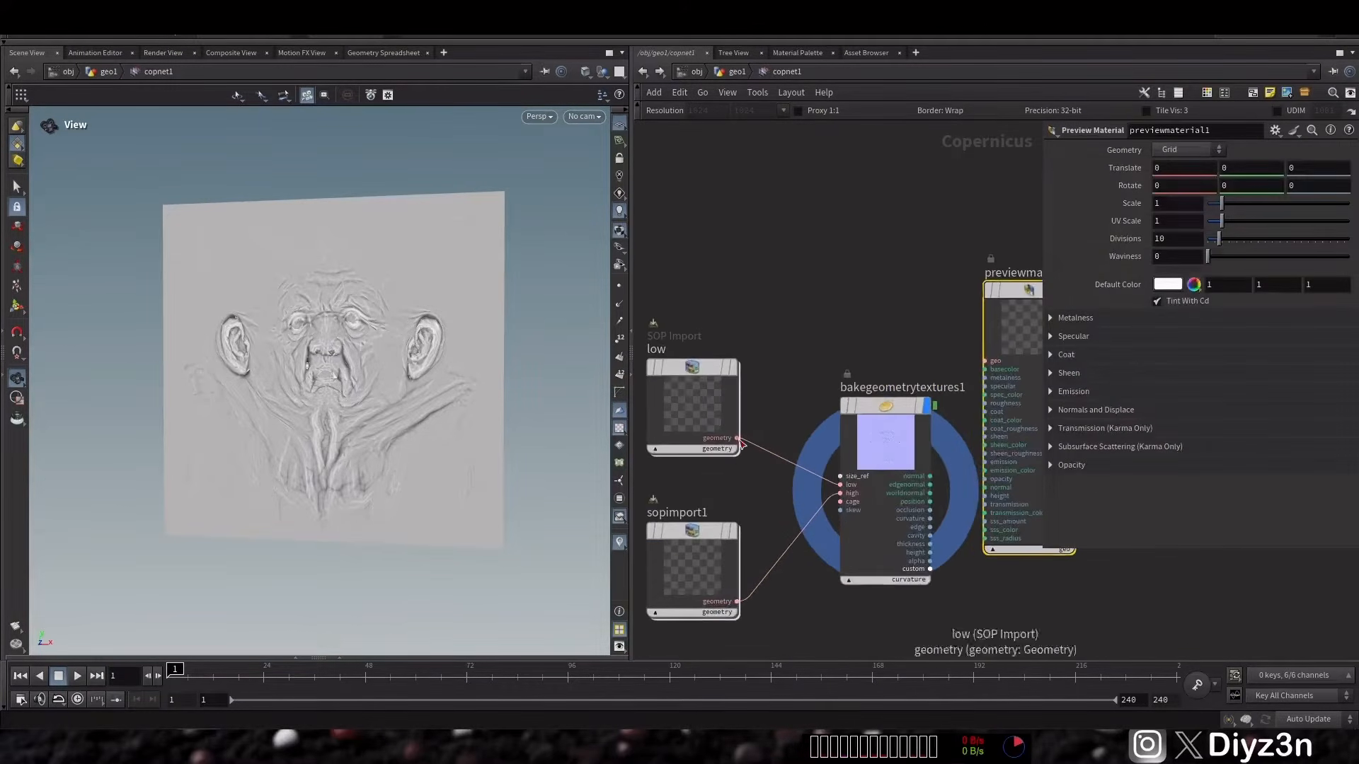
left_click_drag(738, 439, 909, 355)
left_click(994, 284)
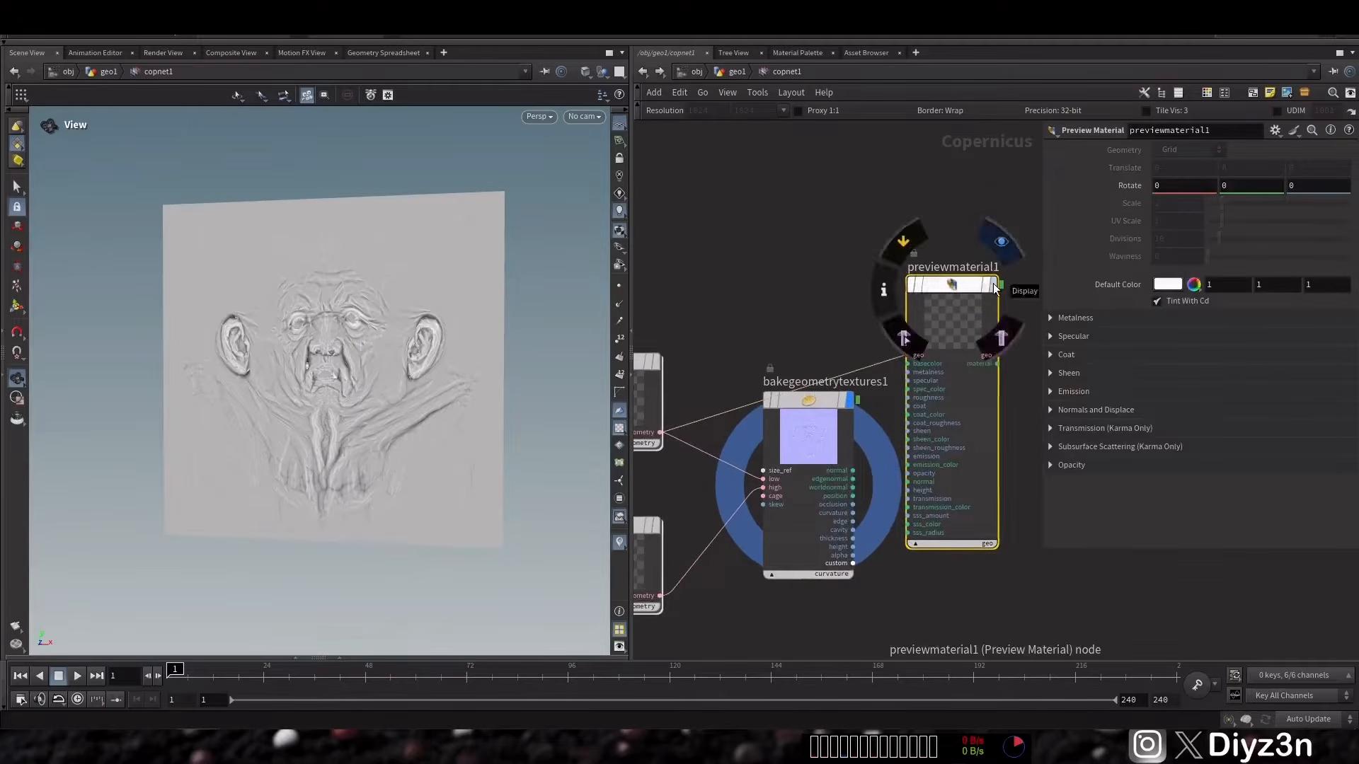
scroll(870, 472, "up", 2)
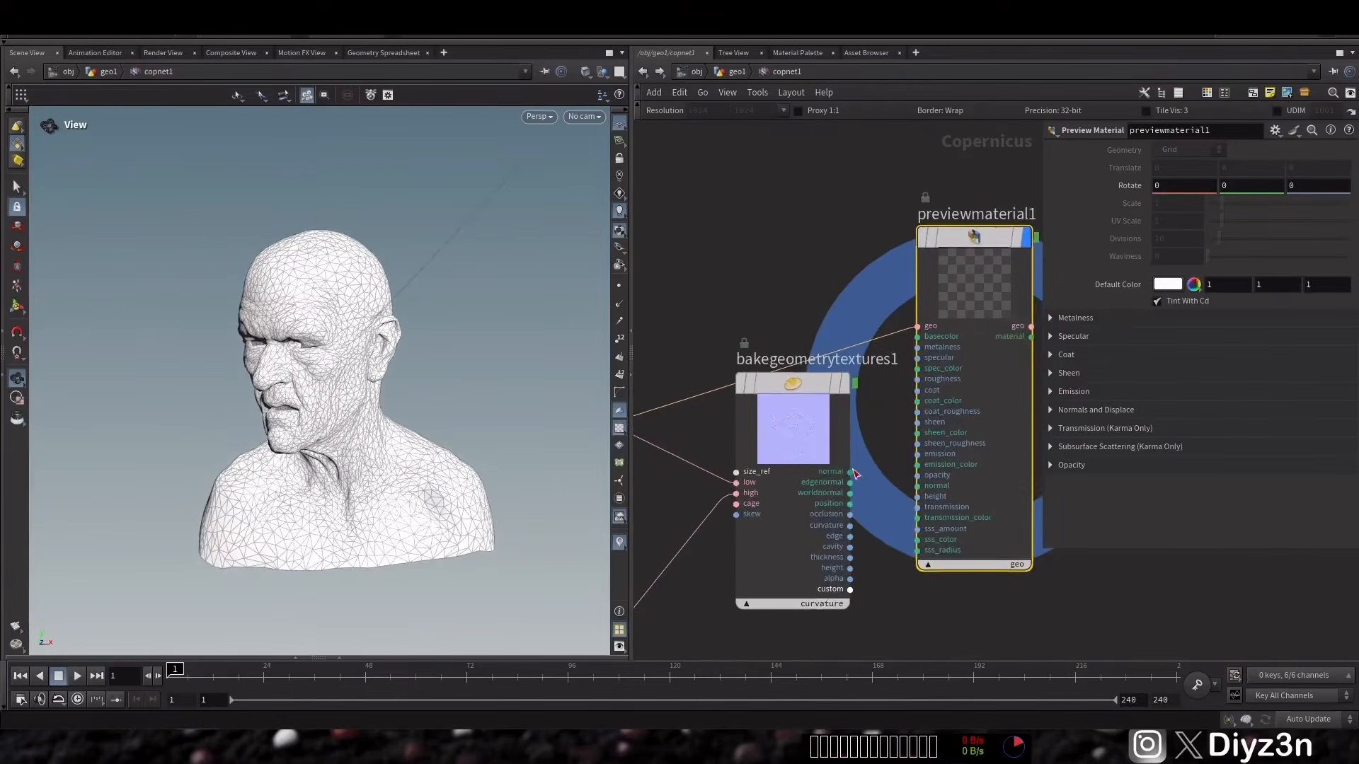
- Wire the bake node's normal output into the Preview Material's normal input and turn off the wireframe overlay on the shaded head
left_click(850, 471)
left_click(917, 486)
scroll(368, 397, "up", 3)
left_click_drag(368, 396, 411, 403)
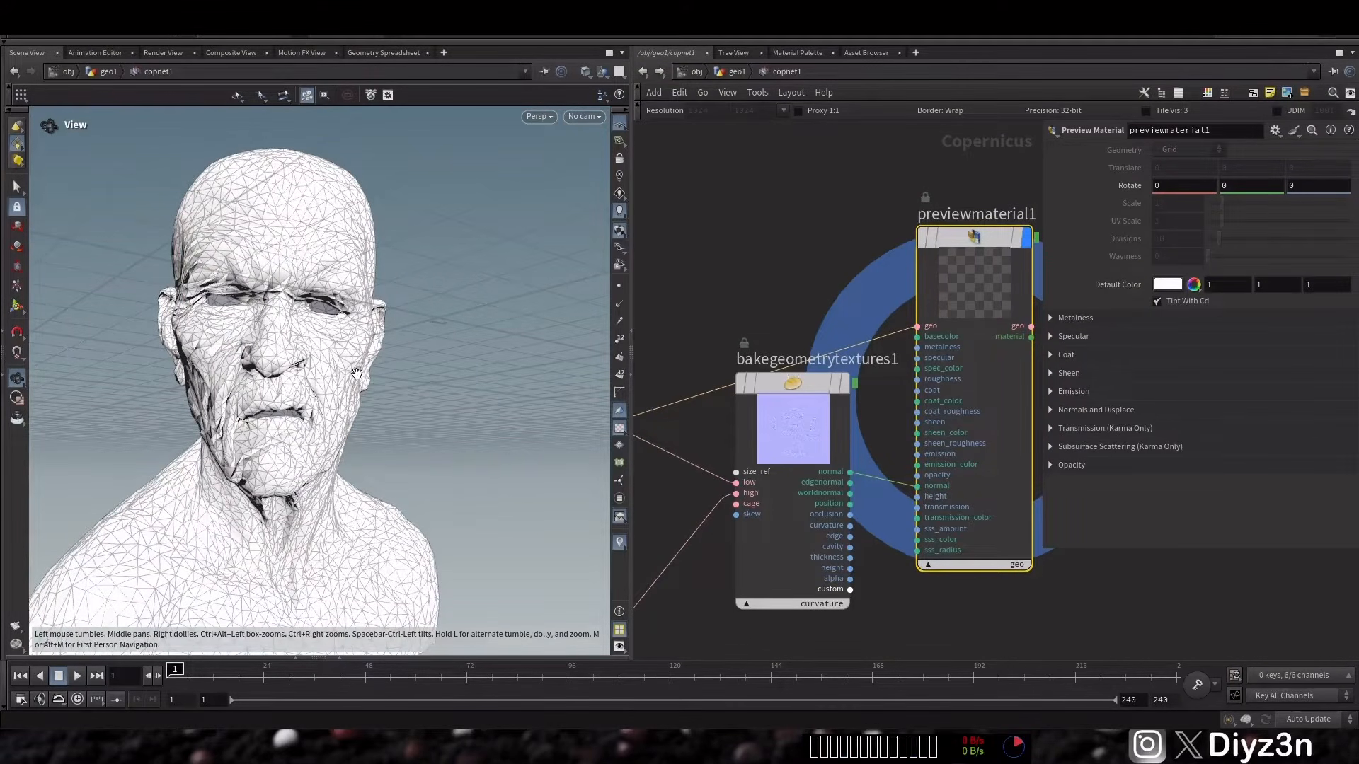
key("shift+w")
scroll(357, 373, "down", 3)
left_click_drag(356, 373, 266, 394)
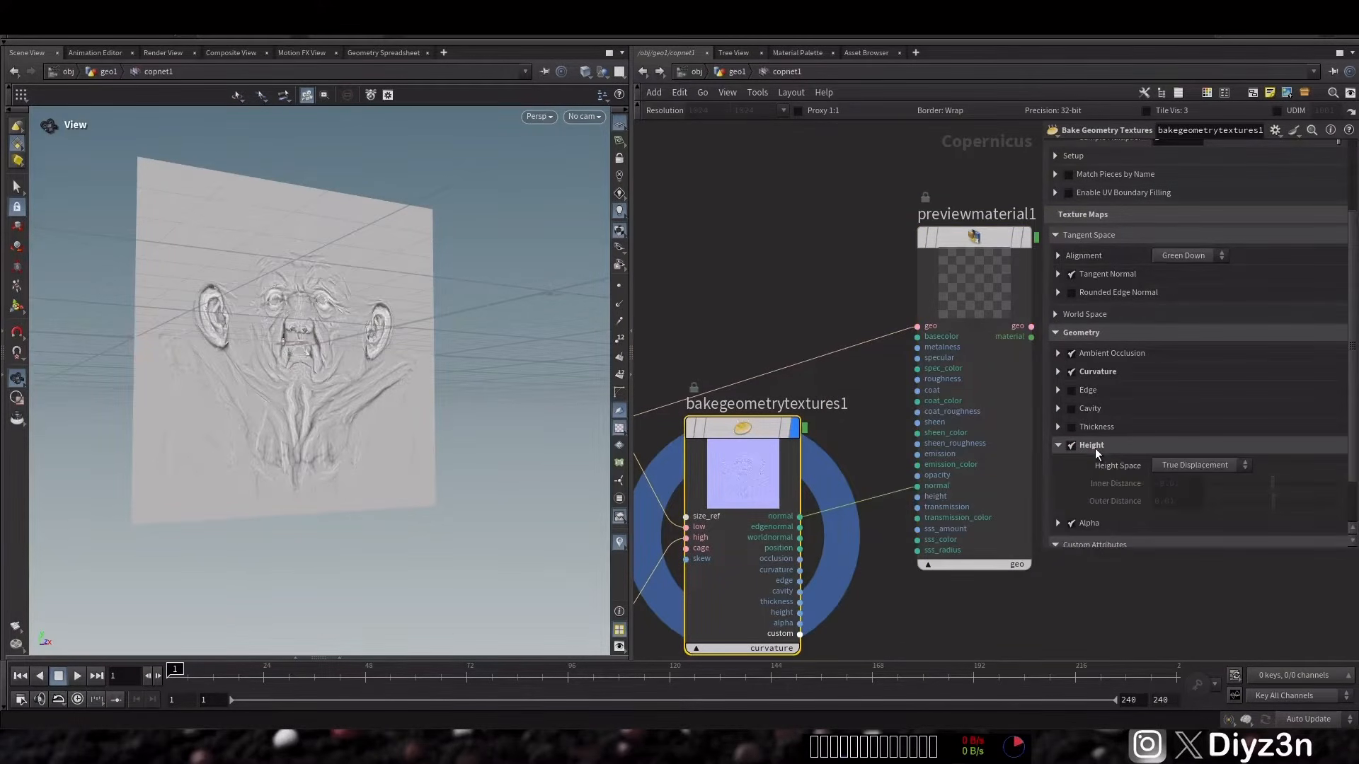
- Display the bake node's height output and set its Height Space to Custom
middle_click_drag(834, 603, 838, 541)
left_click(794, 587)
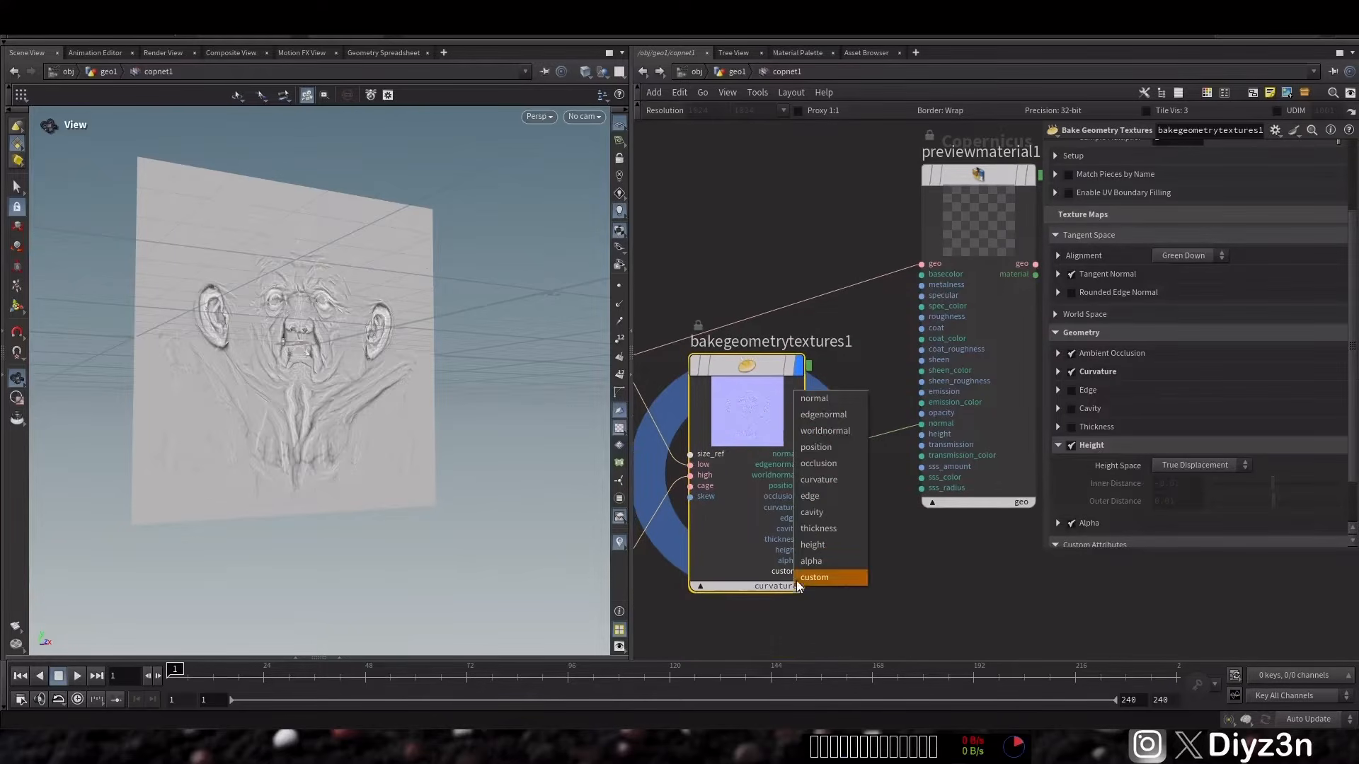
left_click(813, 544)
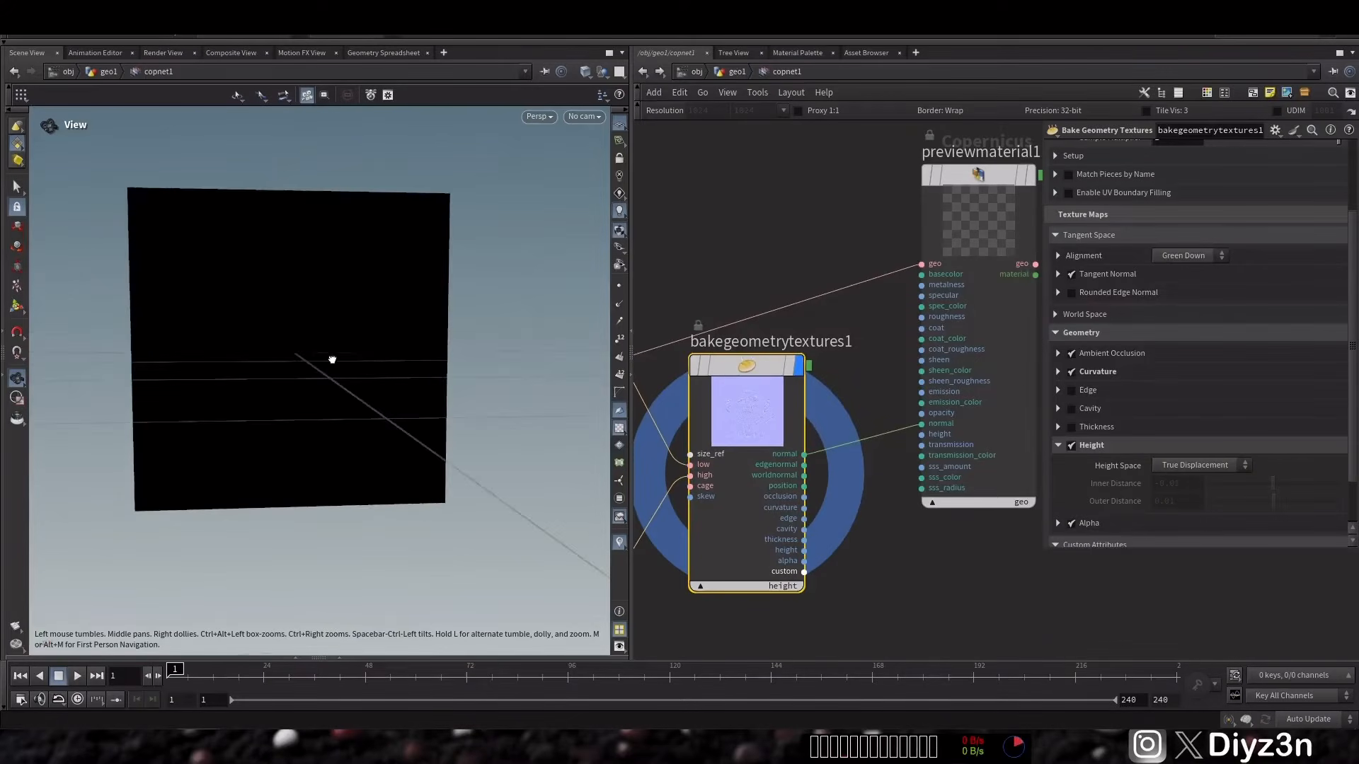
left_click(1201, 465)
left_click(1177, 484)
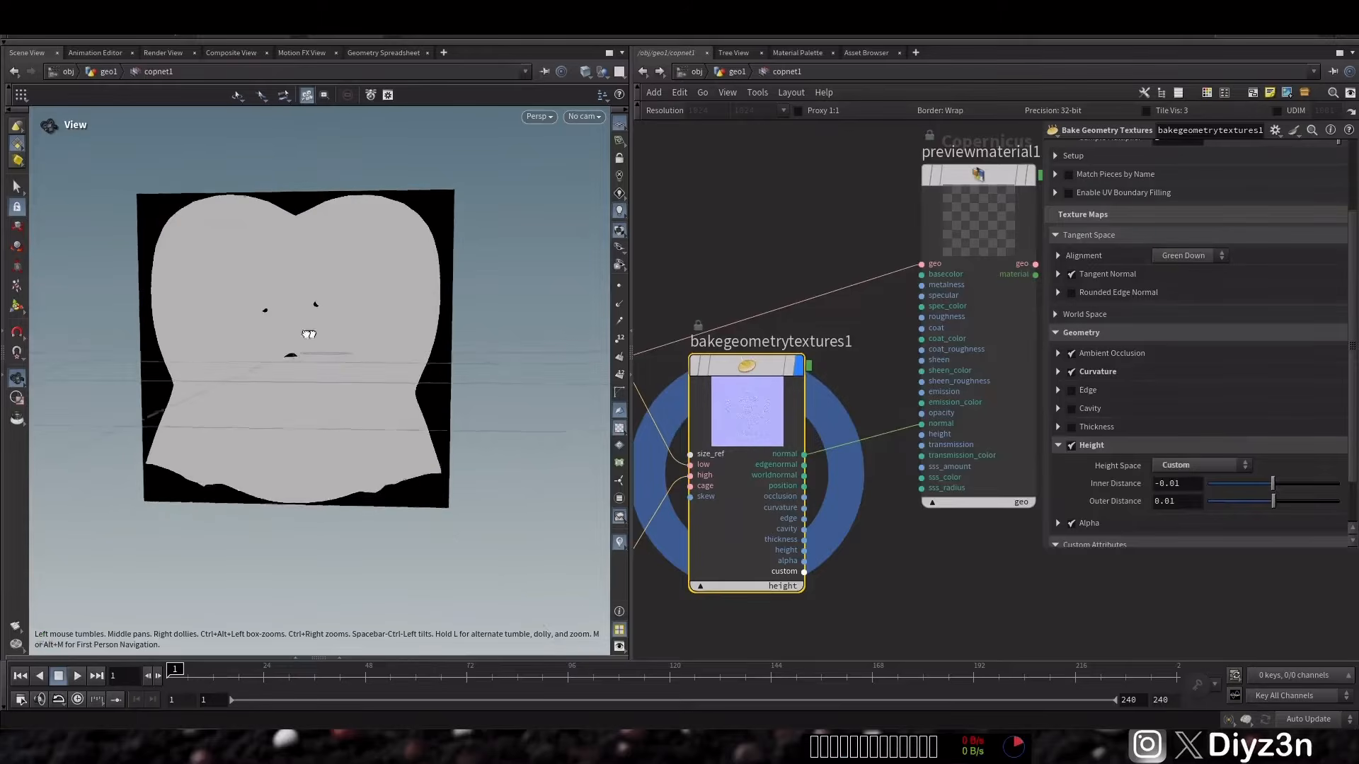
scroll(332, 328, "up", 3)
left_click_drag(1273, 501, 1270, 502)
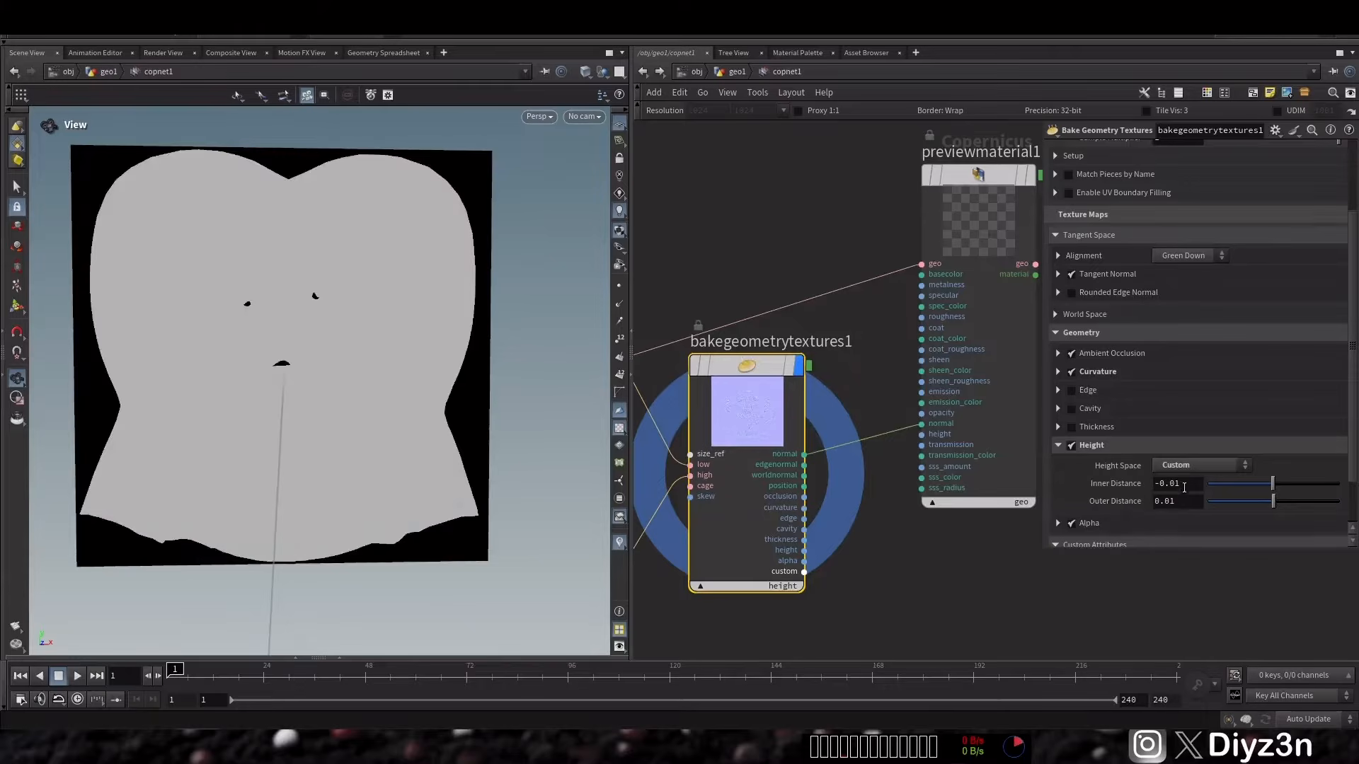
- Wire the bake node's height output into the Preview Material's height input and display the Preview Material node
middle_click_drag(1192, 504, 1269, 566)
left_click(804, 550)
left_click(921, 434)
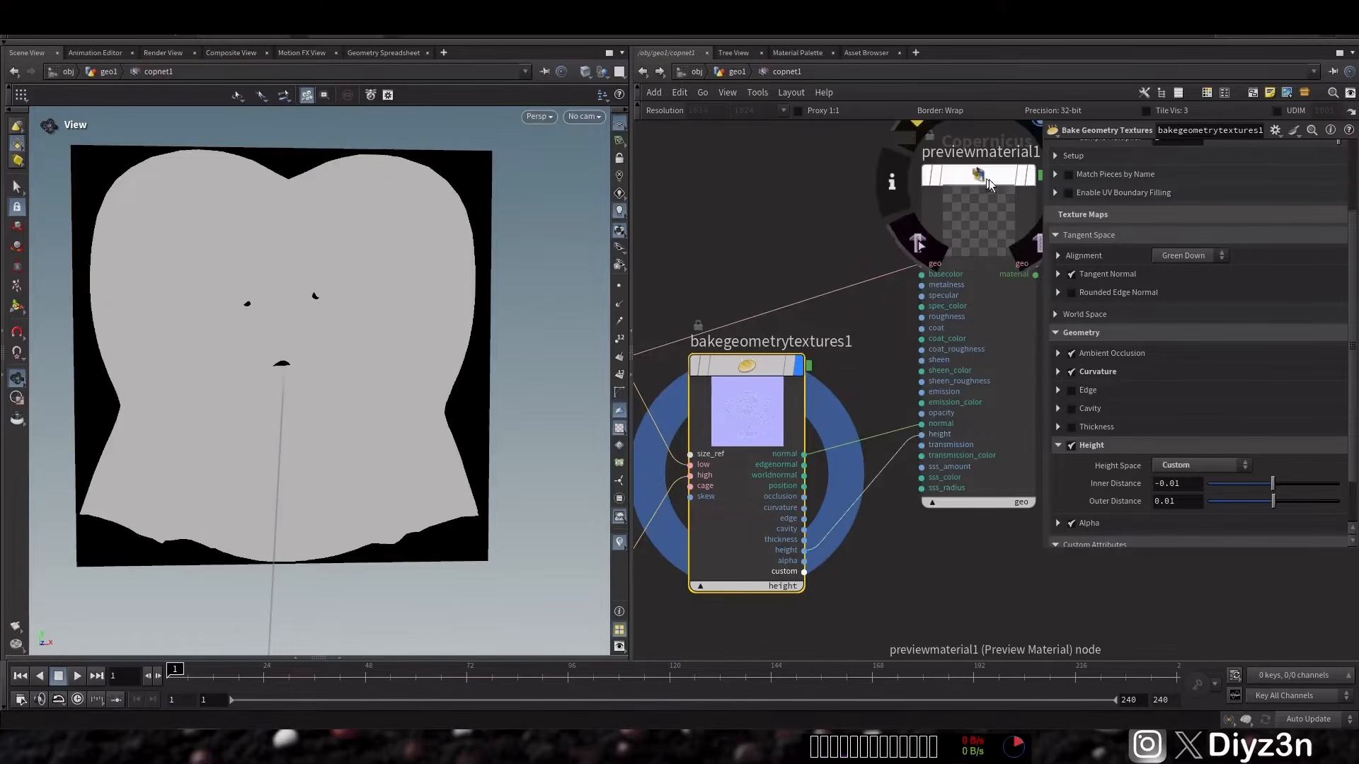
middle_click_drag(855, 240, 795, 310)
left_click(978, 203)
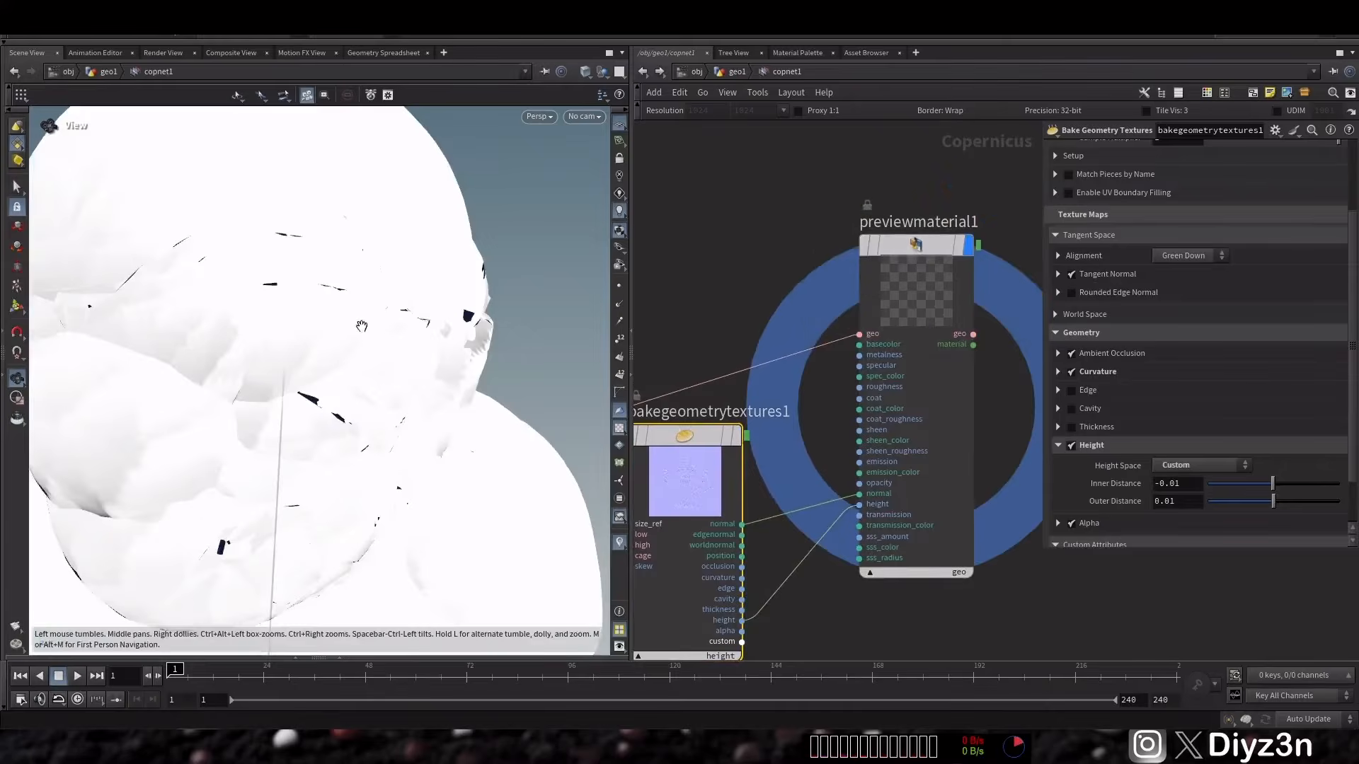
- Try a Height Scale of 0.1 in the Preview Material's displacement settings and settle on 0.01
left_click(972, 299)
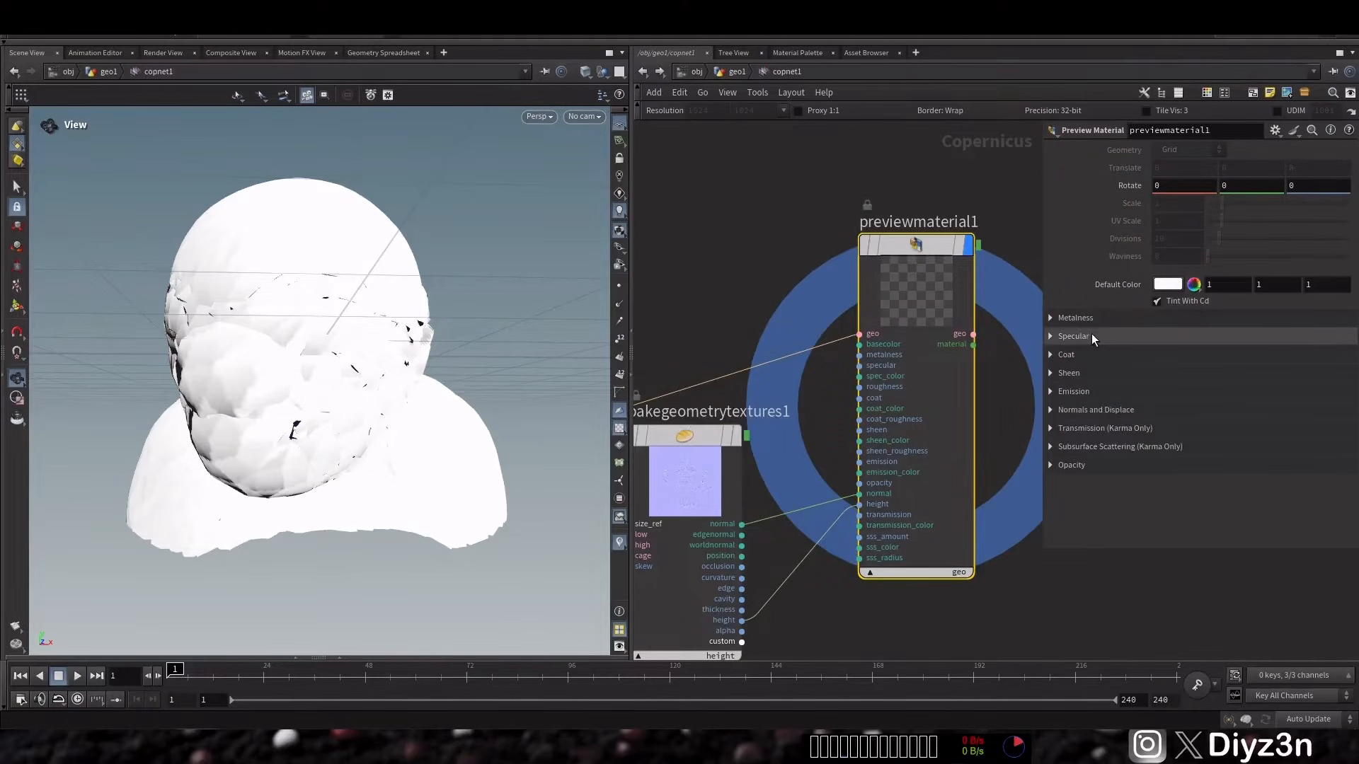
left_click(1110, 448)
left_click(1097, 410)
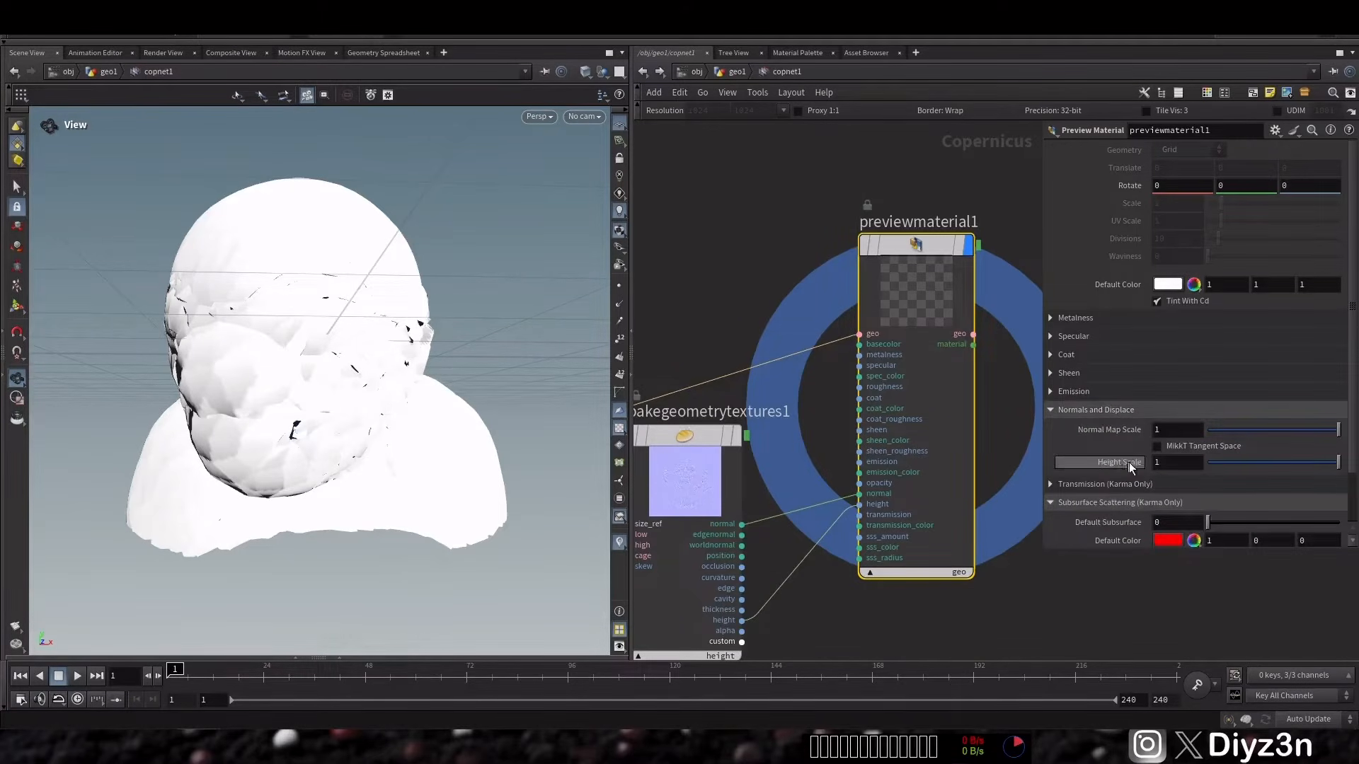
left_click(1212, 465)
left_click(1179, 464)
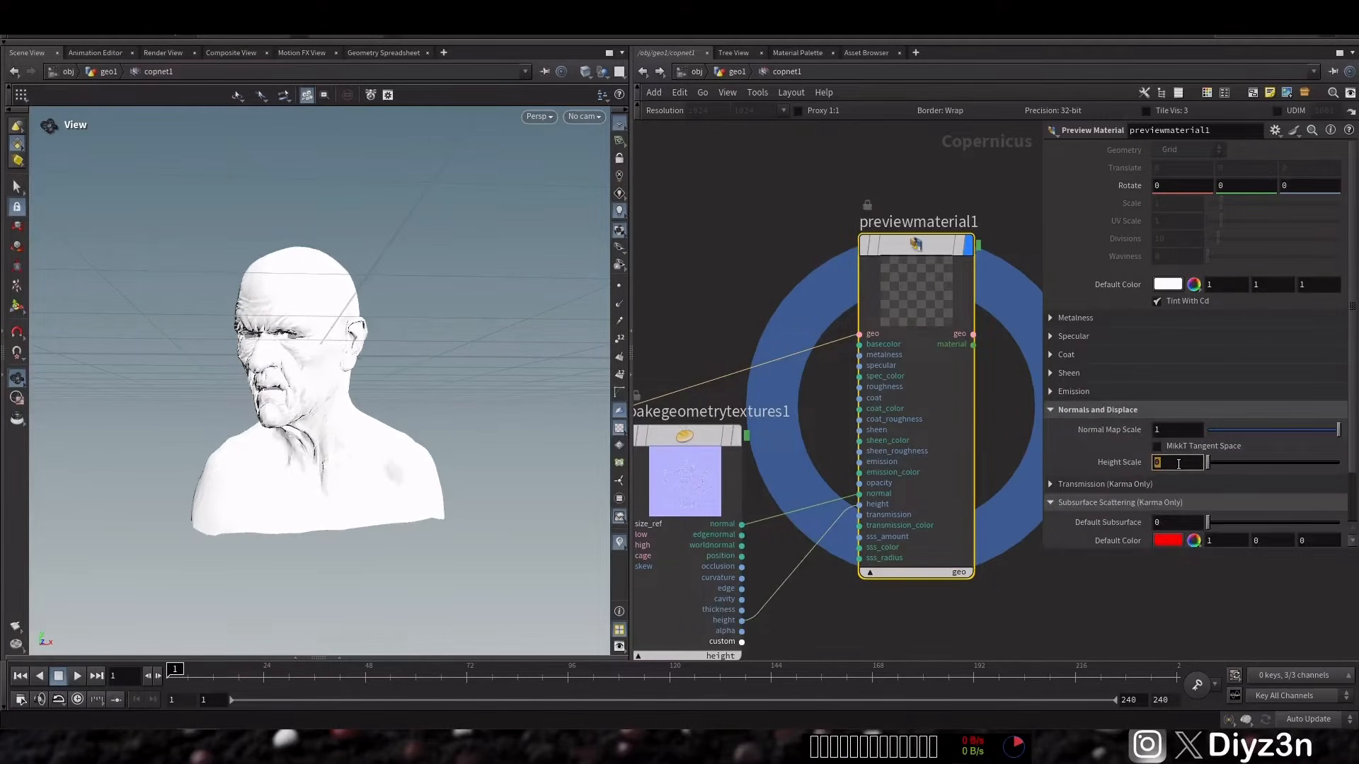
type(".1")
key("Return")
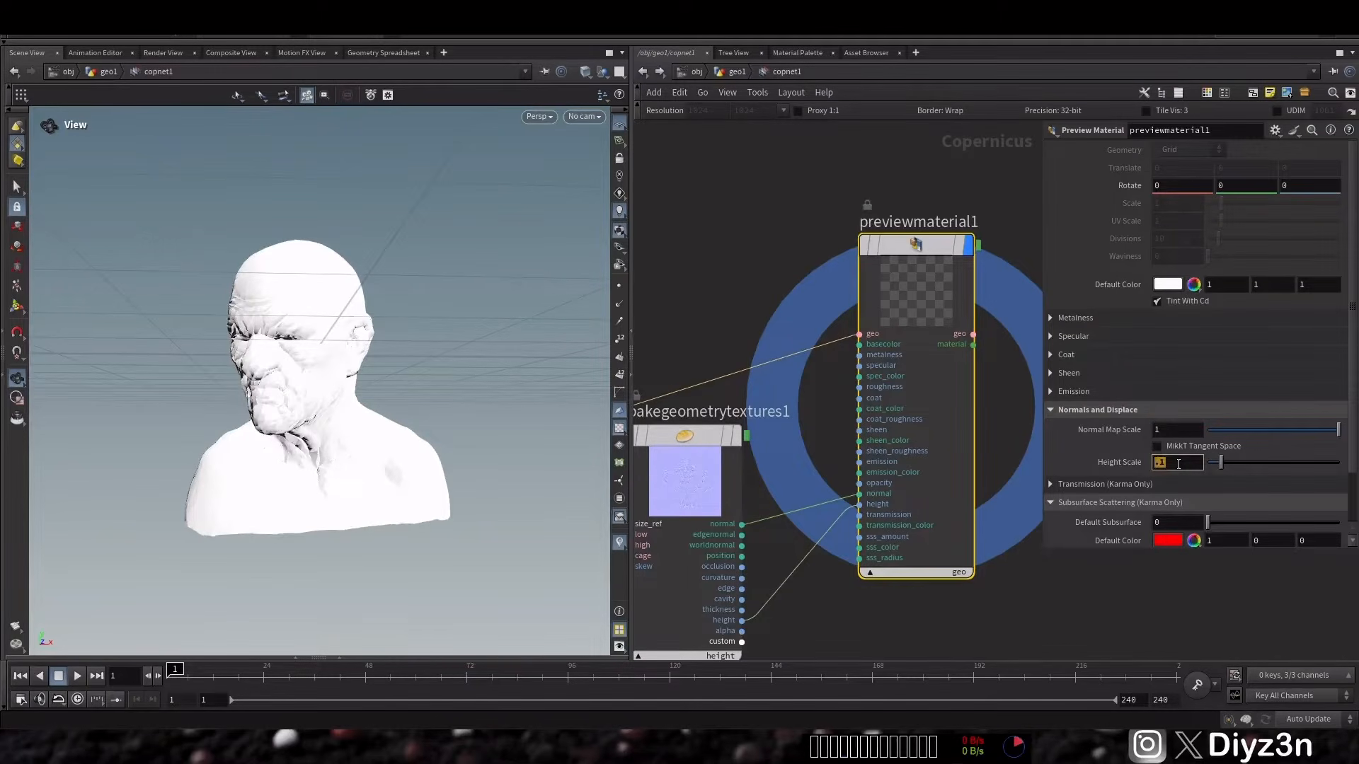
type(".01")
key("Return")
left_click_drag(333, 391, 371, 349)
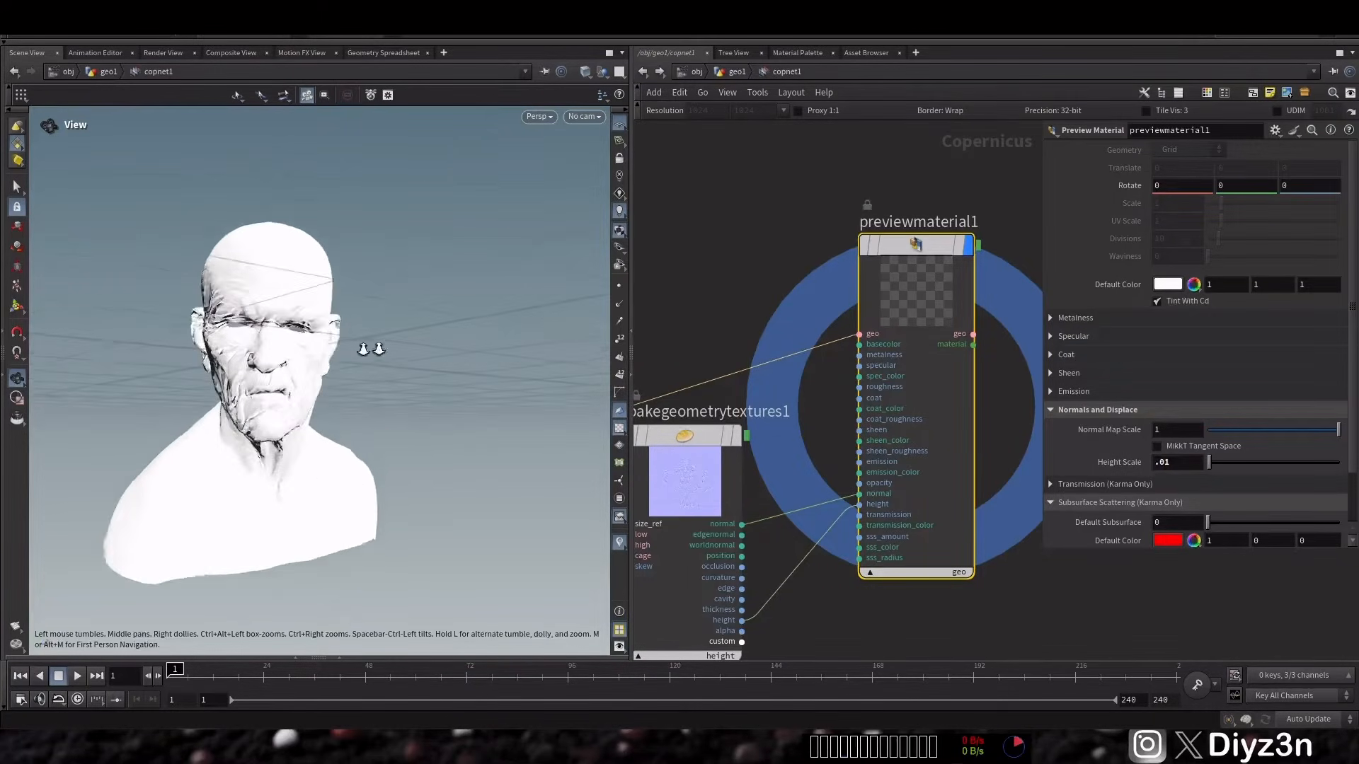
right_click_drag(370, 349, 248, 376)
middle_click_drag(247, 375, 346, 352)
- Rewire facet1 in geo1 to take the unsubdivide node as its input and return to copnet1
middle_click_drag(658, 285, 772, 206)
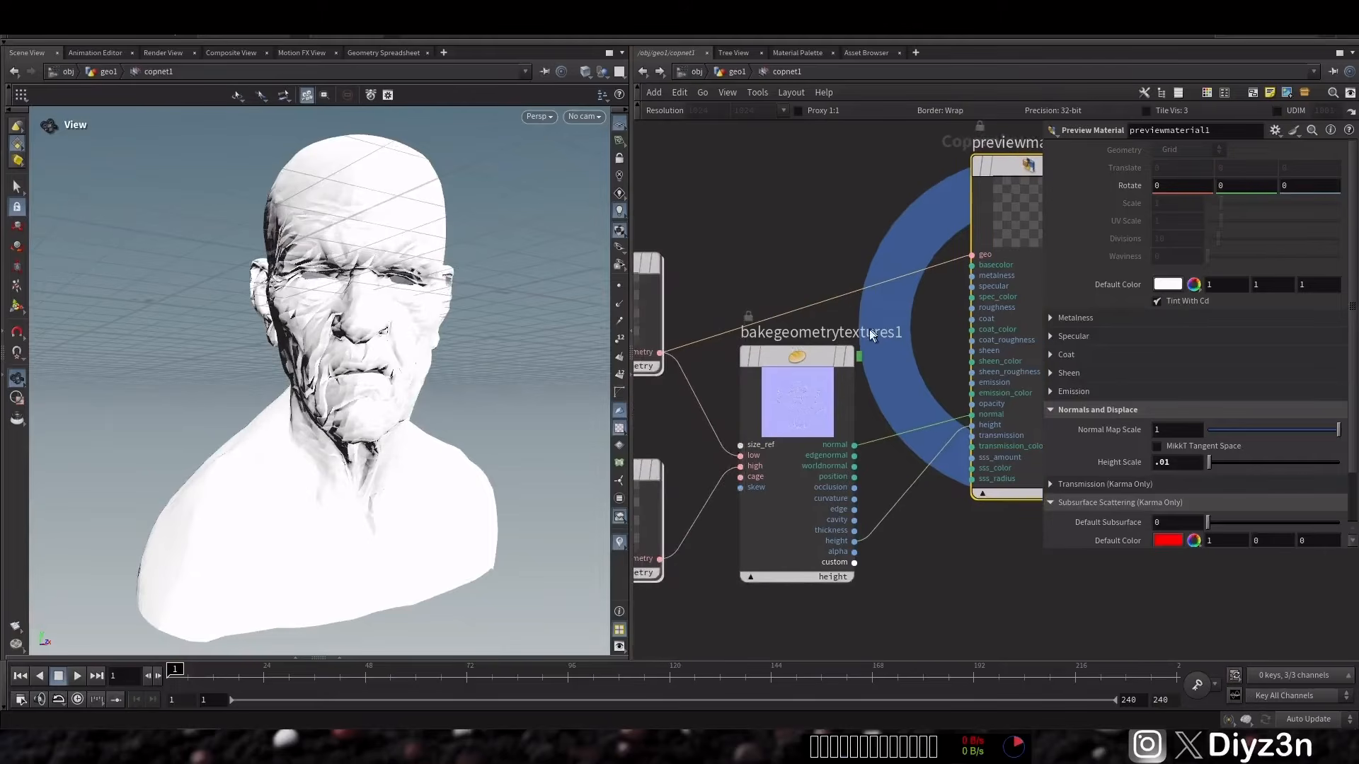
key("u")
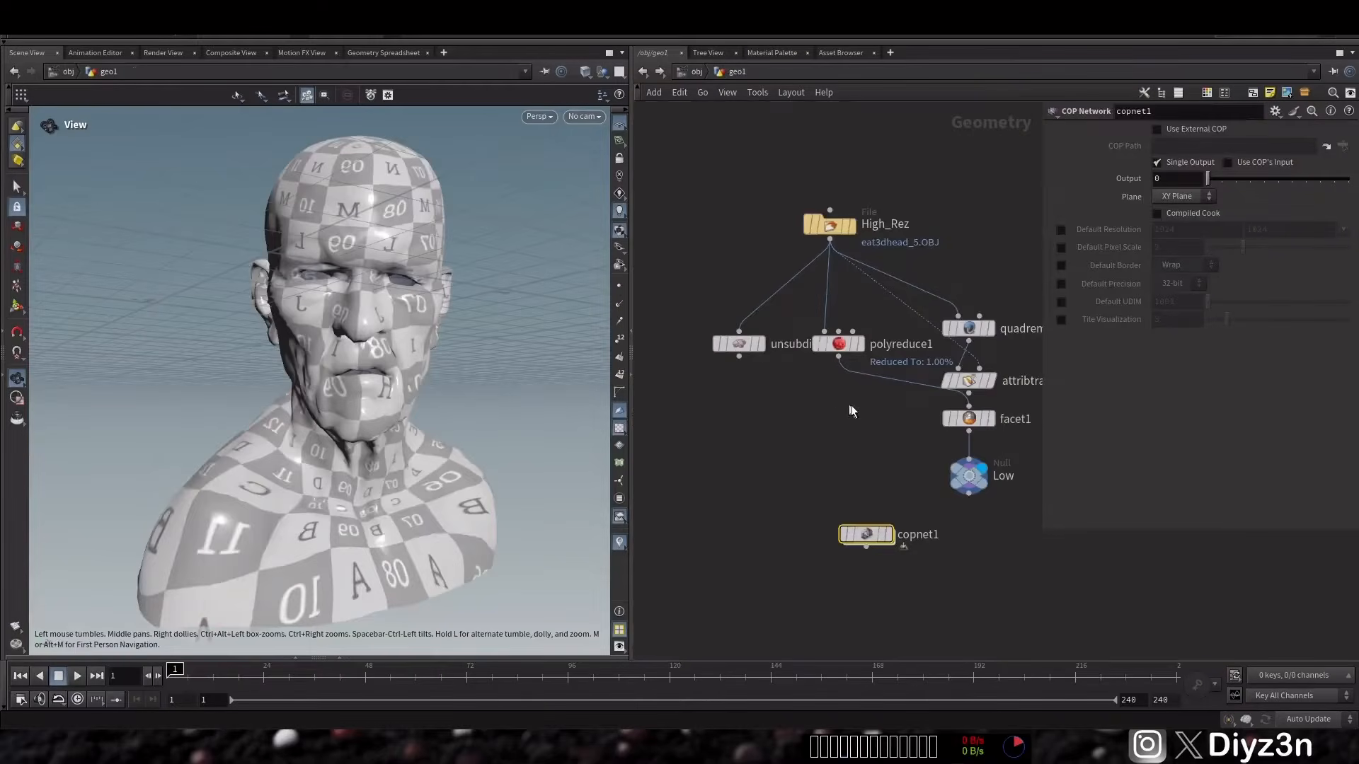
left_click_drag(853, 372, 741, 356)
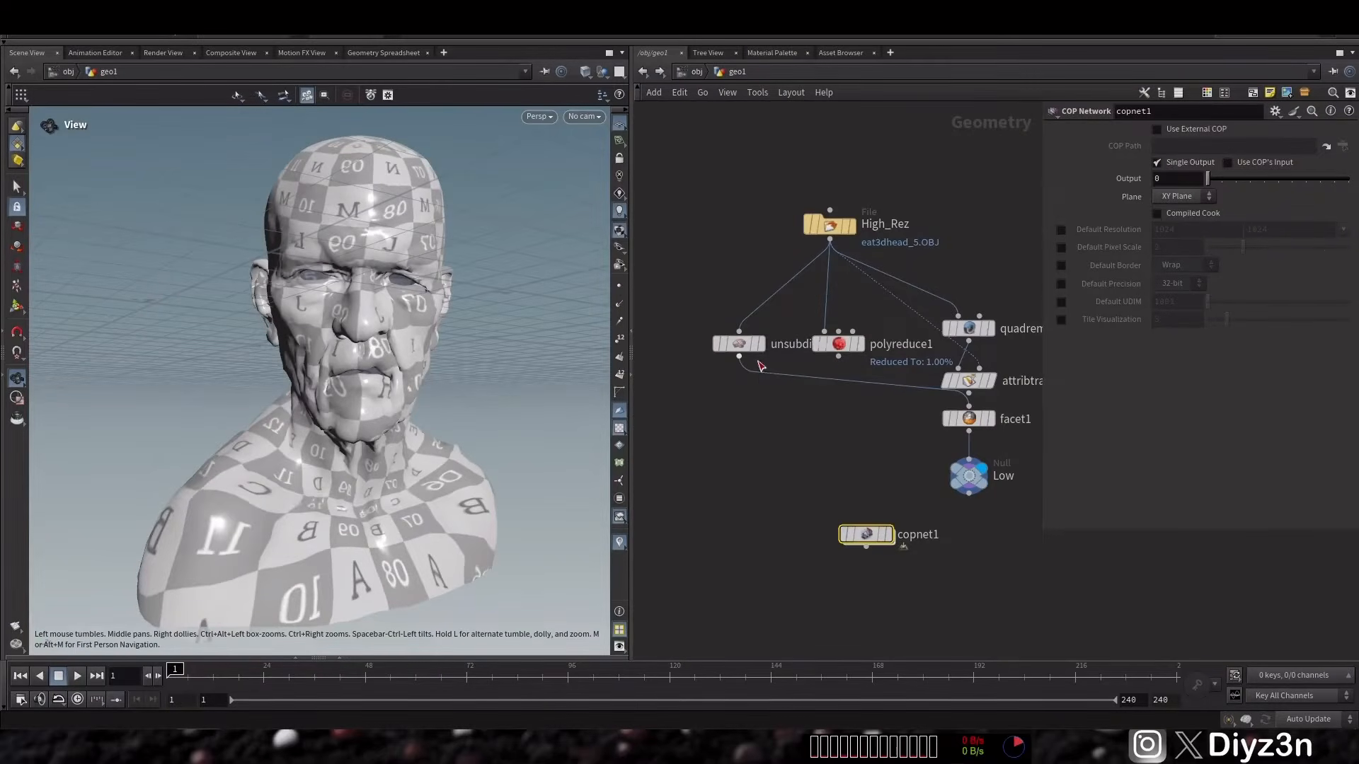
double_click(875, 536)
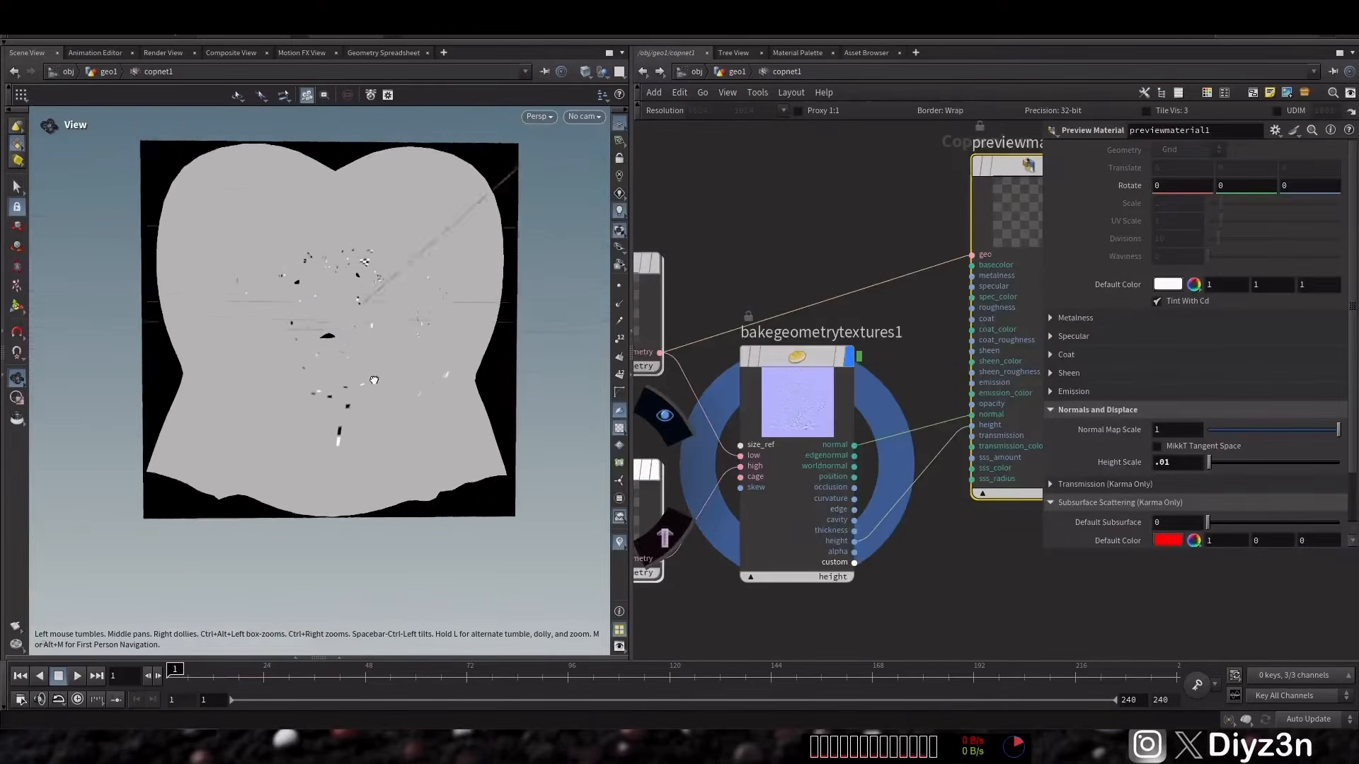
- Switch the bake node's displayed output to curvature, inspect it, and display the Preview Material node again
left_click_drag(373, 380, 354, 379)
left_click(828, 576)
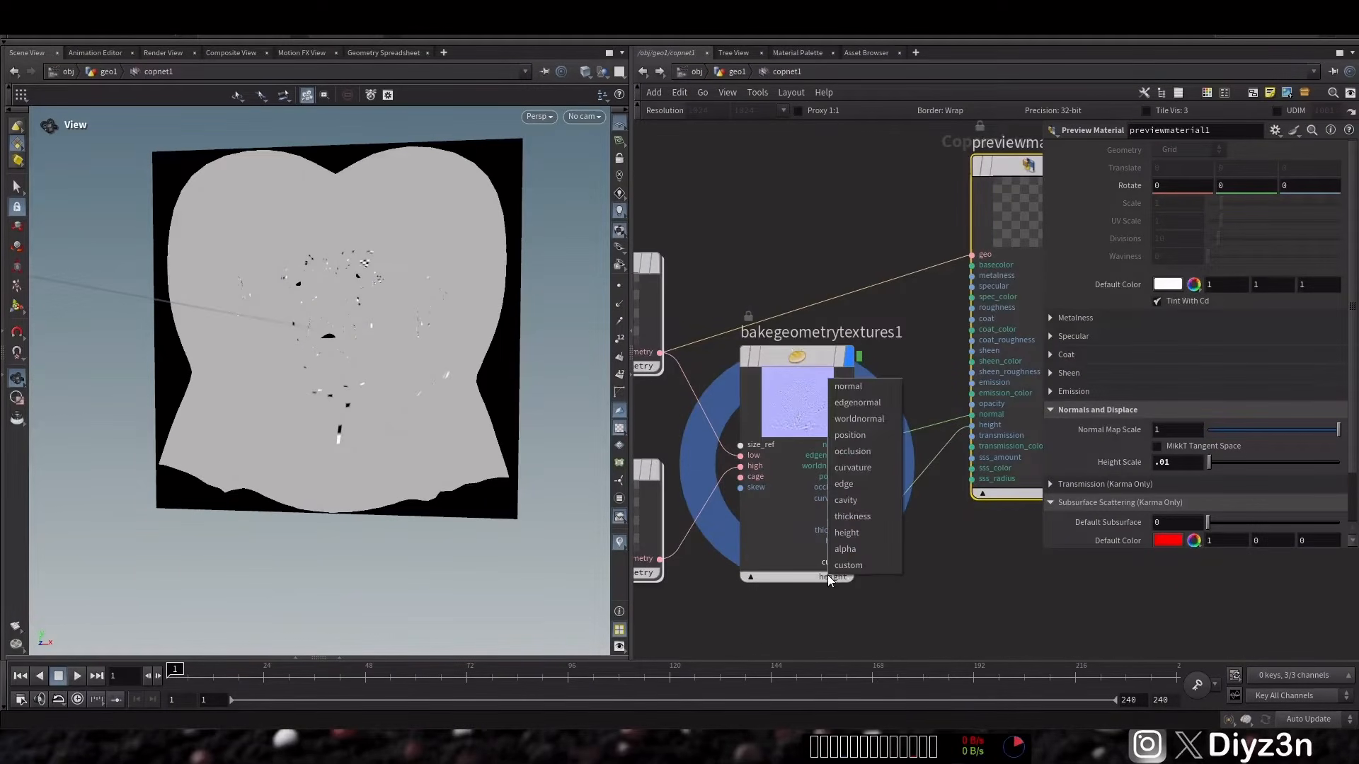
left_click(881, 489)
left_click_drag(436, 281, 471, 290)
middle_click_drag(915, 320, 813, 332)
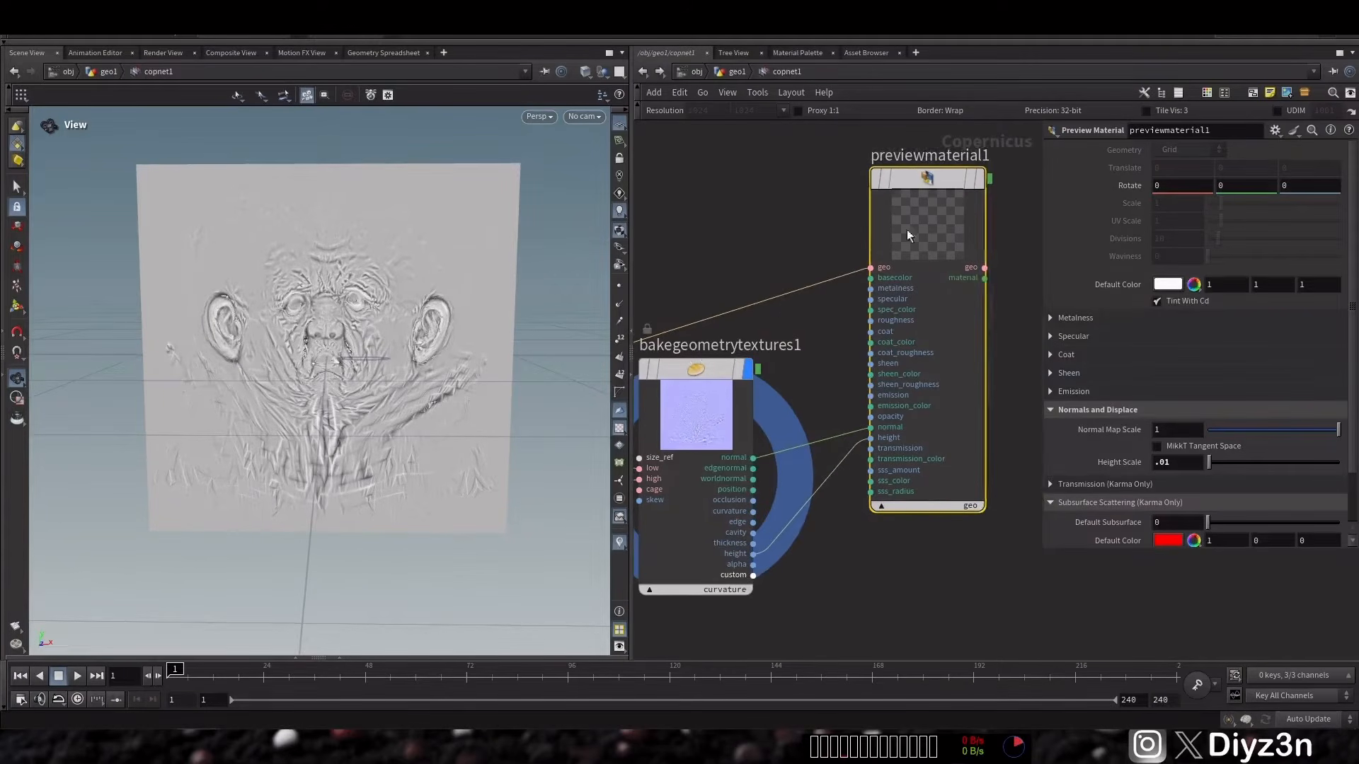
left_click(979, 178)
mouse_move(385, 404)
left_mouse_down()
mouse_move(304, 424)
mouse_move(368, 407)
left_mouse_up()
middle_click_drag(834, 562, 835, 486)
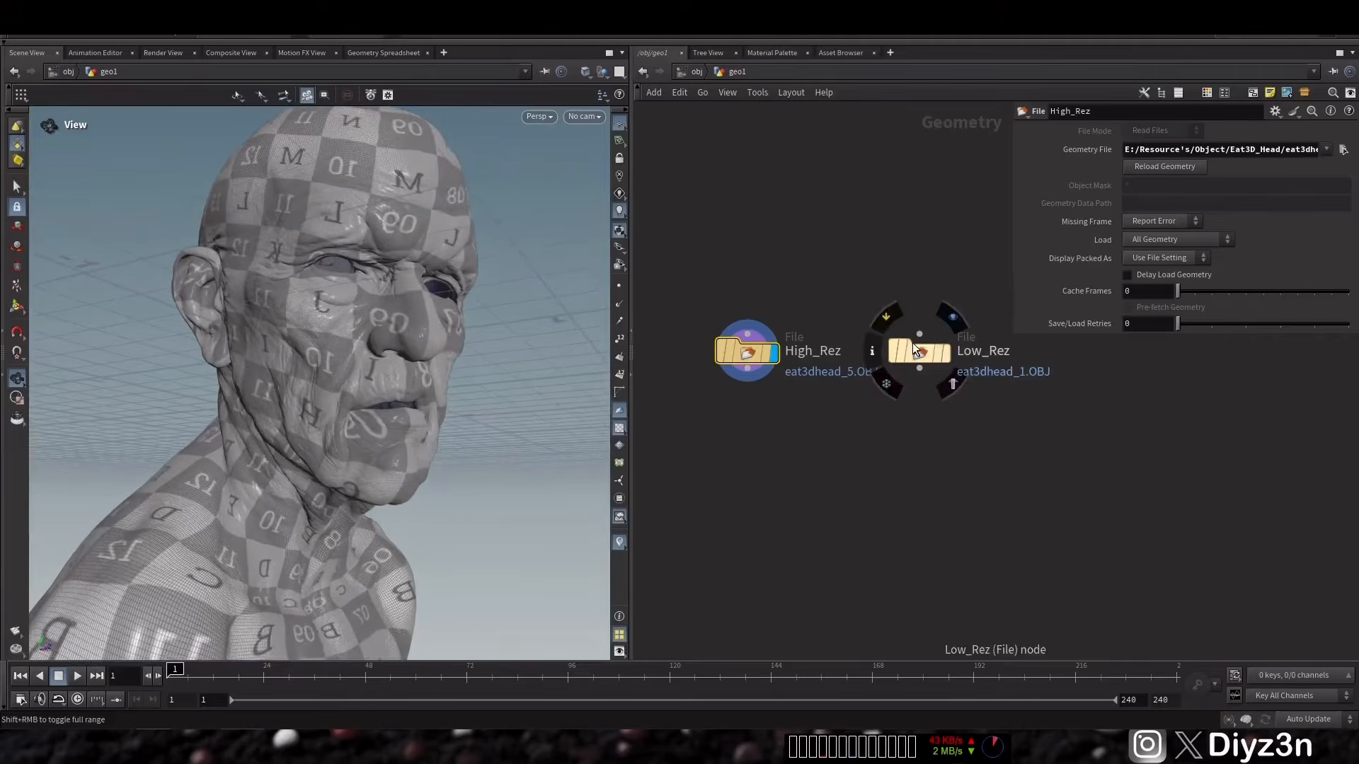
- Display Low_Rez in geo1, switch to the stage network and add a SOP Import named Low that loads /obj/geo1/Low_Rez
left_click(945, 351)
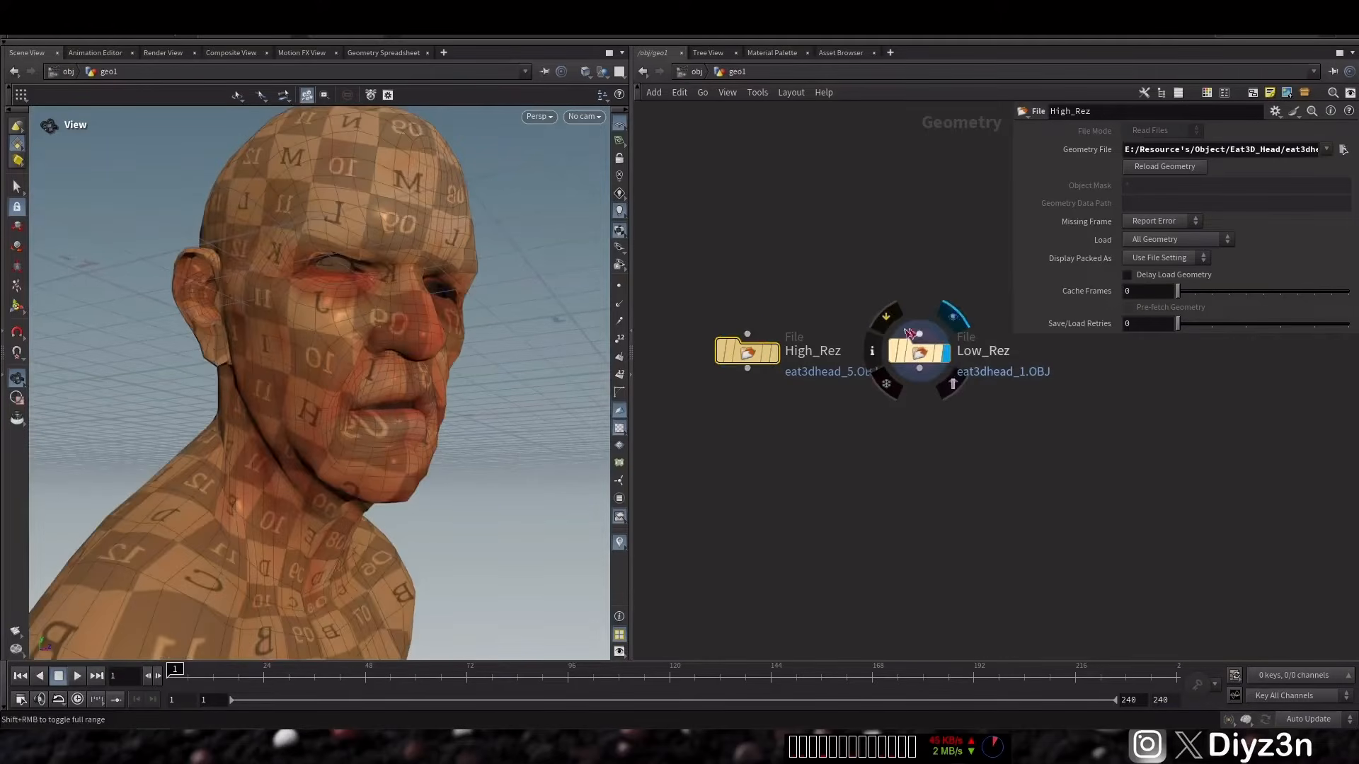
left_click(695, 73)
left_click(733, 202)
key("Tab")
type("sop")
key("Down")
key("Return")
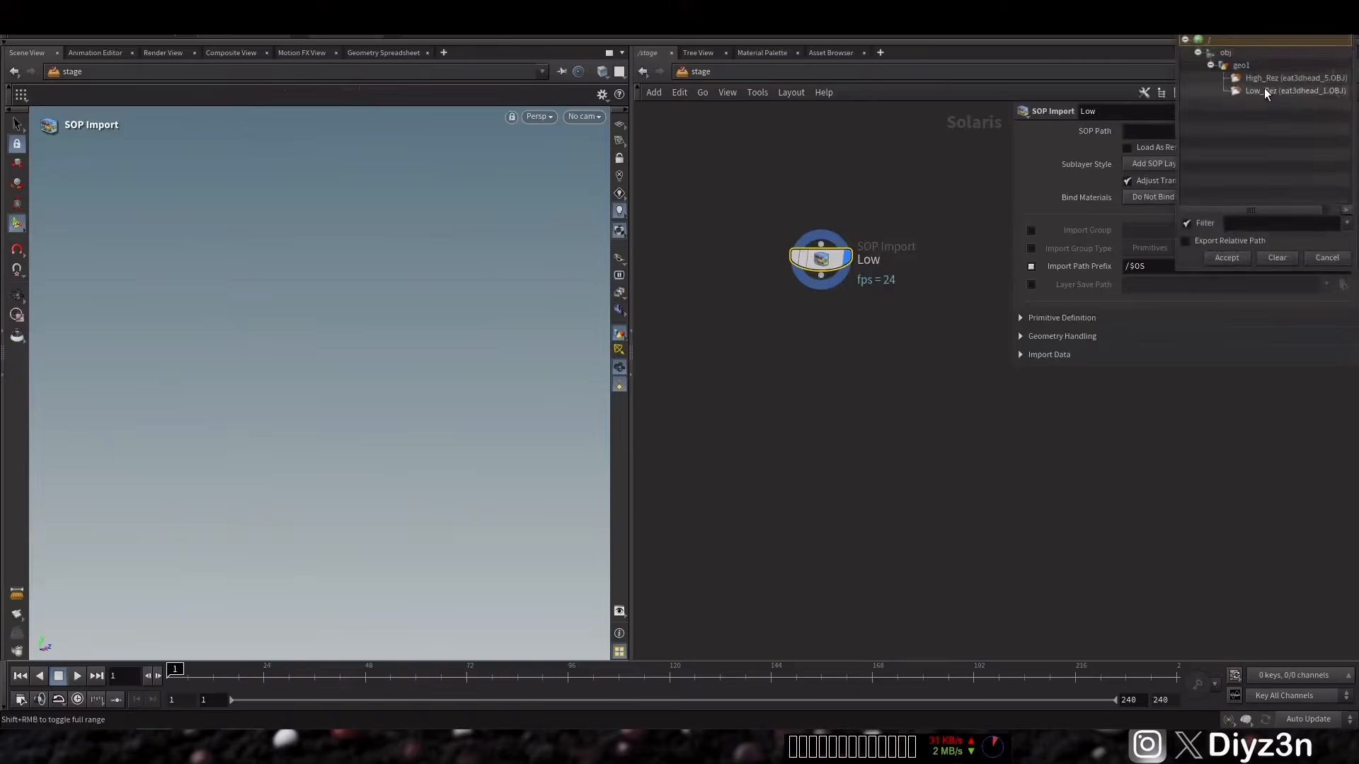
- Add a second SOP Import after Low, name it High, point it to /obj/geo1/High_Rez and display it
left_click(821, 276)
key("Tab")
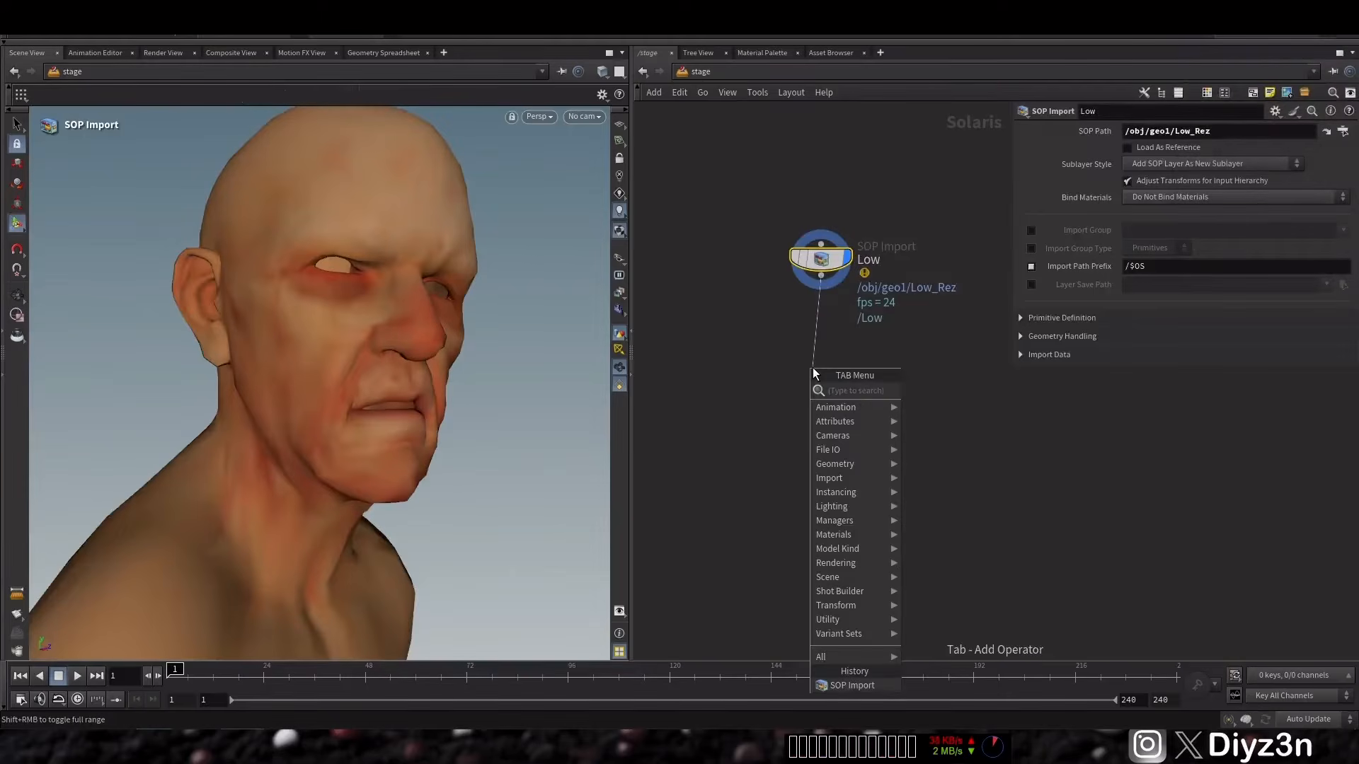
type("sop")
key("Down")
key("Return")
left_click(865, 363)
type("High")
key("Return")
left_click(843, 369)
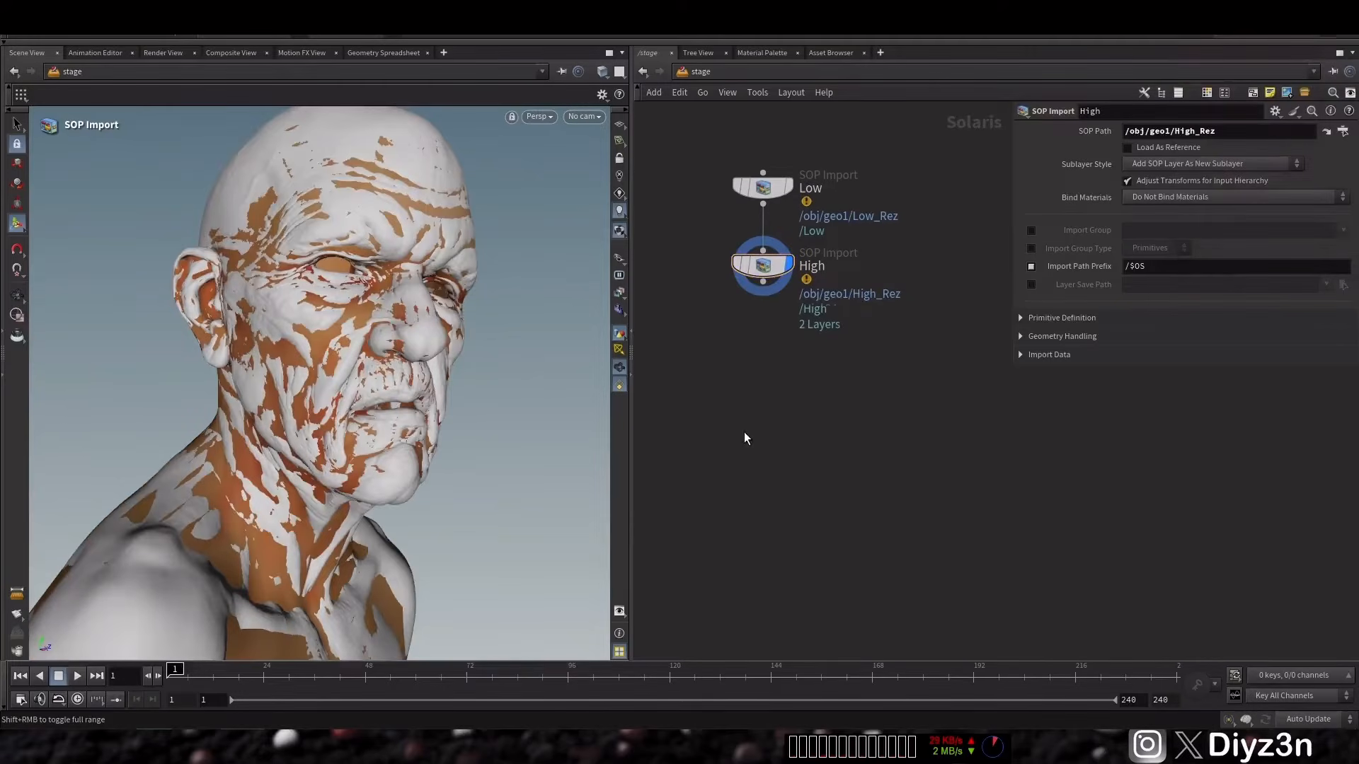
- Add a Karma Texture Baker with its USD render node after High and display the baker
key("Tab")
type("bak")
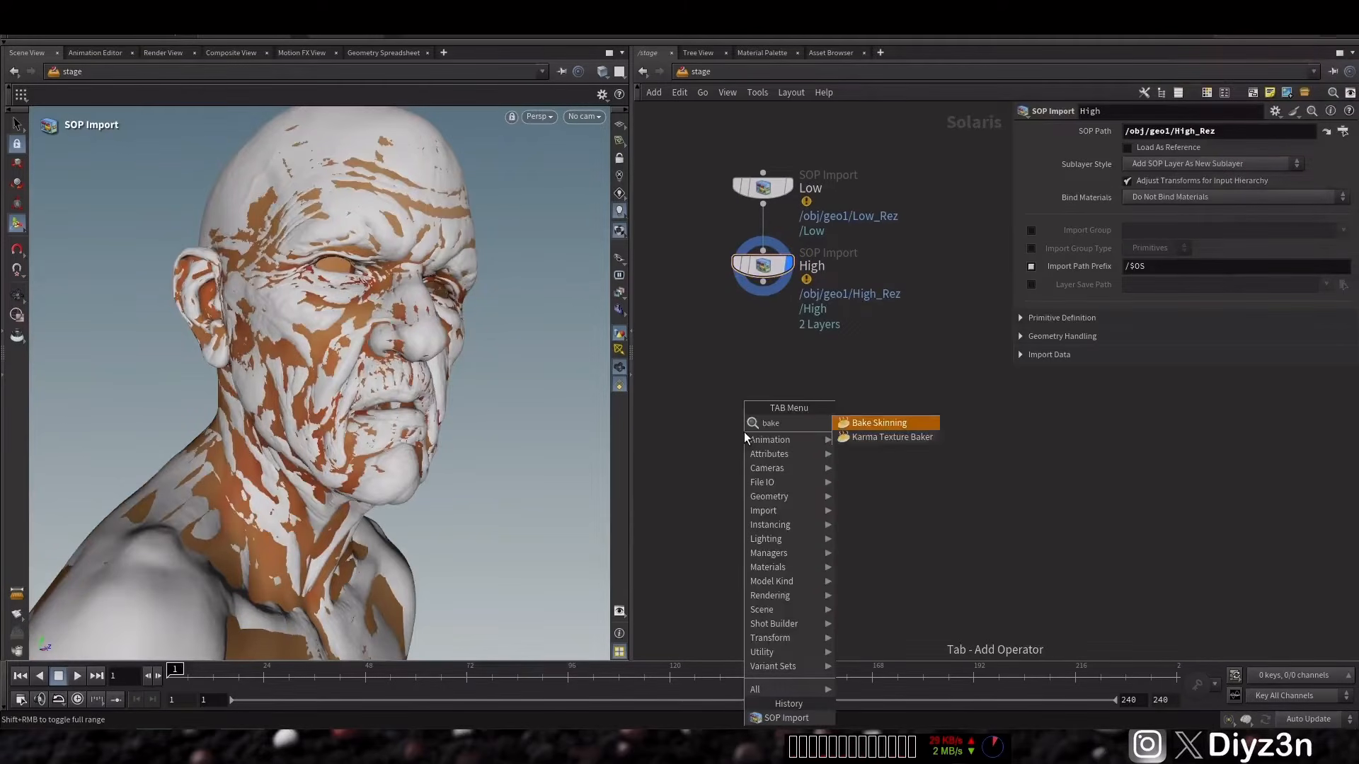
left_click(857, 440)
left_click(762, 322)
middle_click_drag(800, 494, 839, 555)
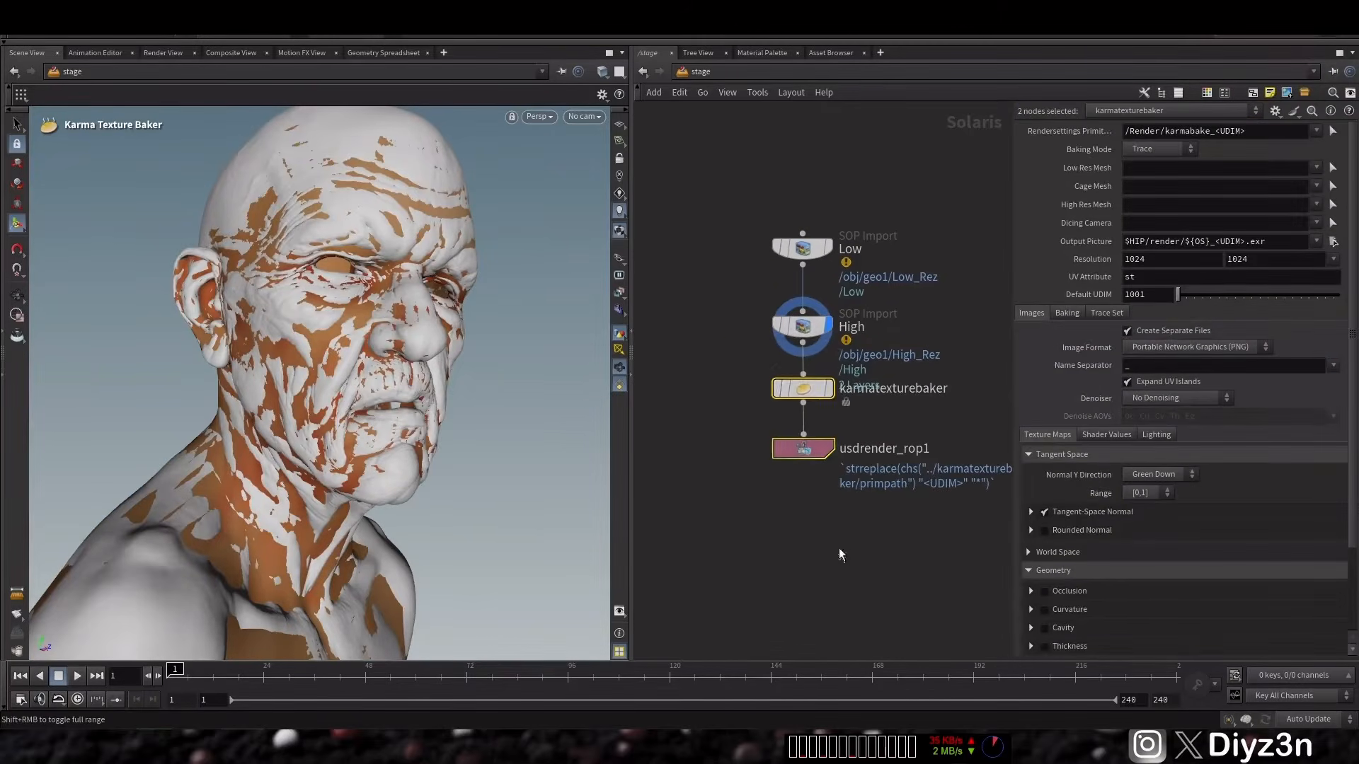
left_click(829, 389)
left_click(805, 394)
middle_click(804, 398)
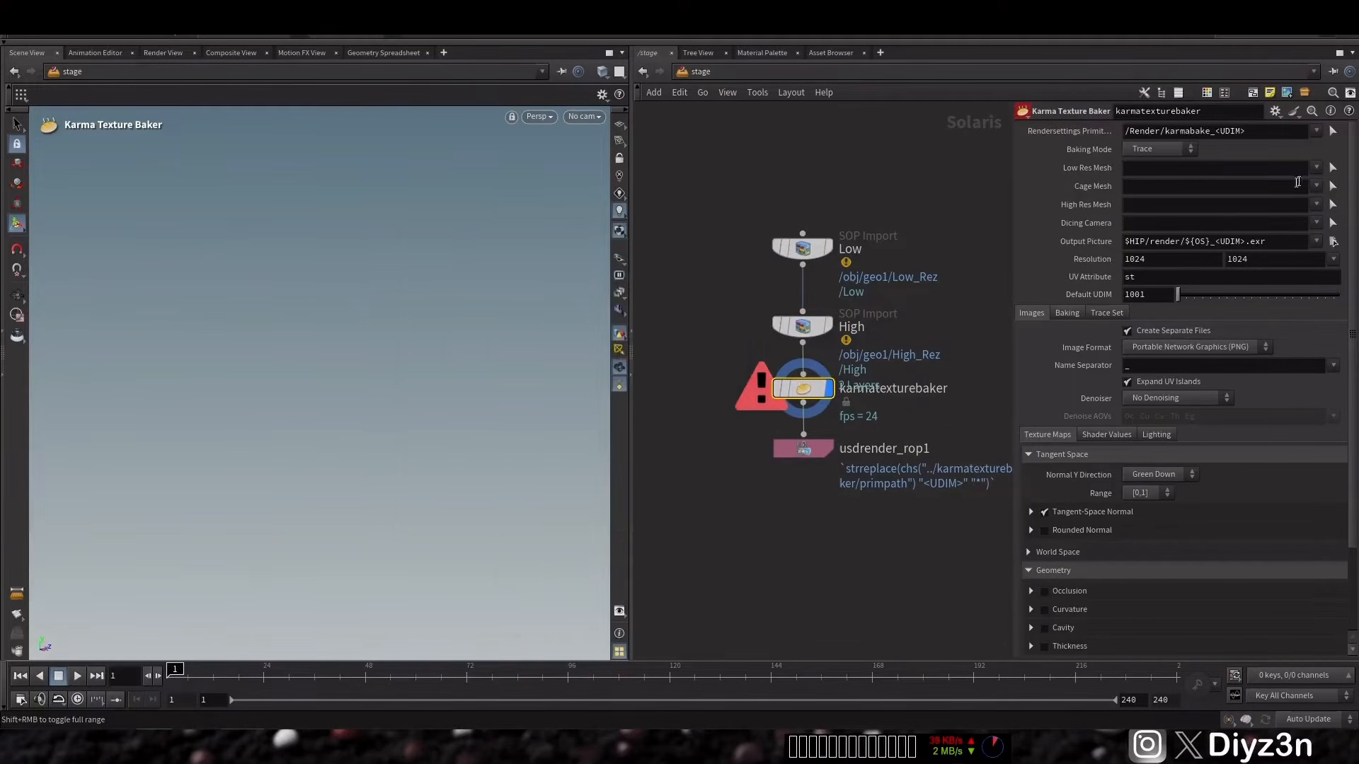
- Assign /Low as the baker's Low Res Mesh and /High as its High Res Mesh by selecting the heads in the scene
left_click(1333, 168)
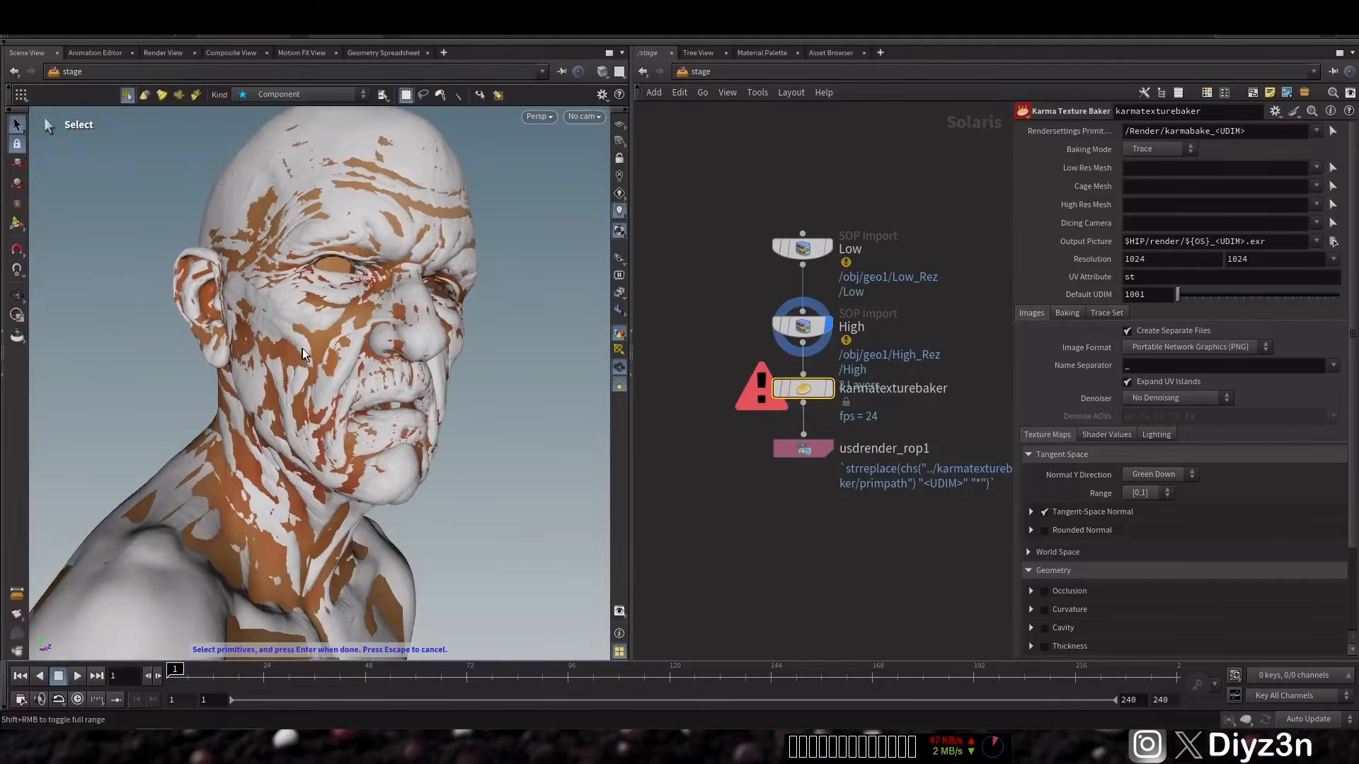
left_click(234, 551)
key("Return")
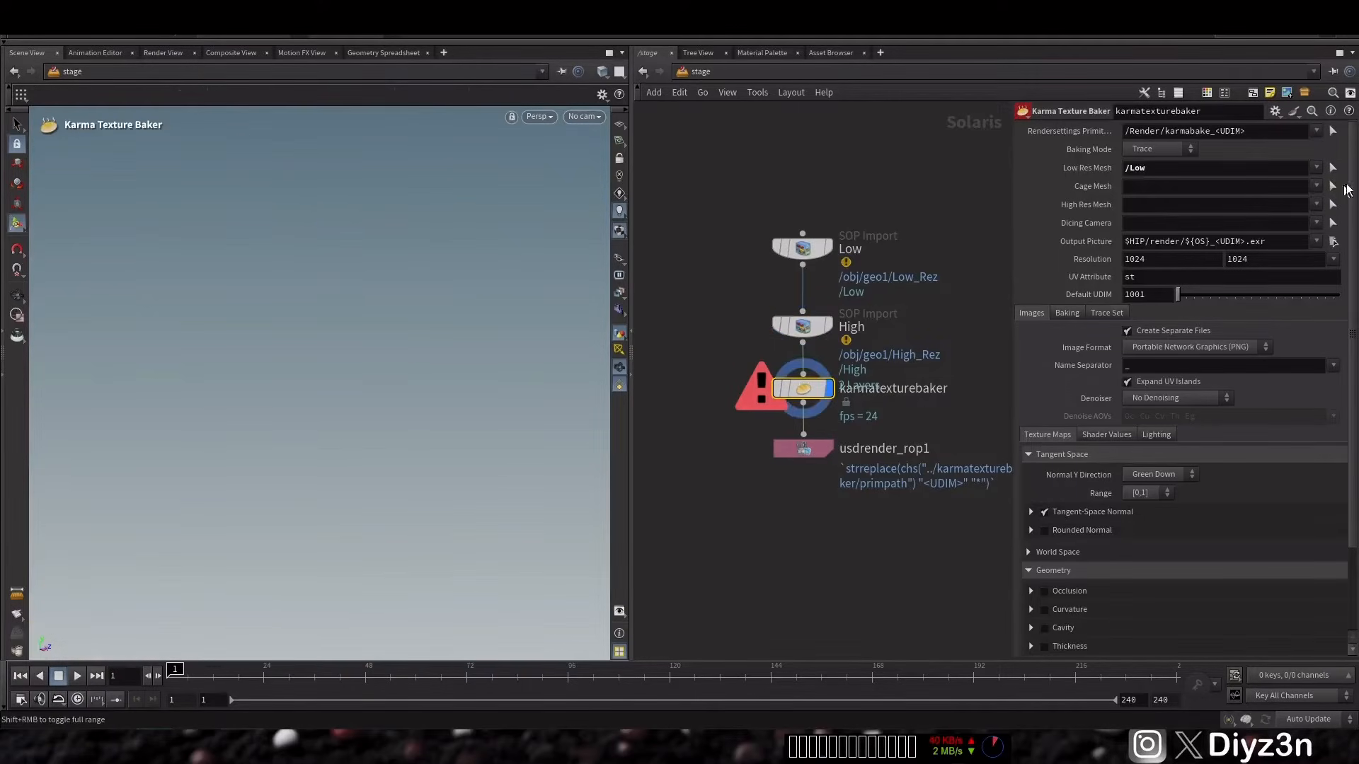
left_click(1333, 204)
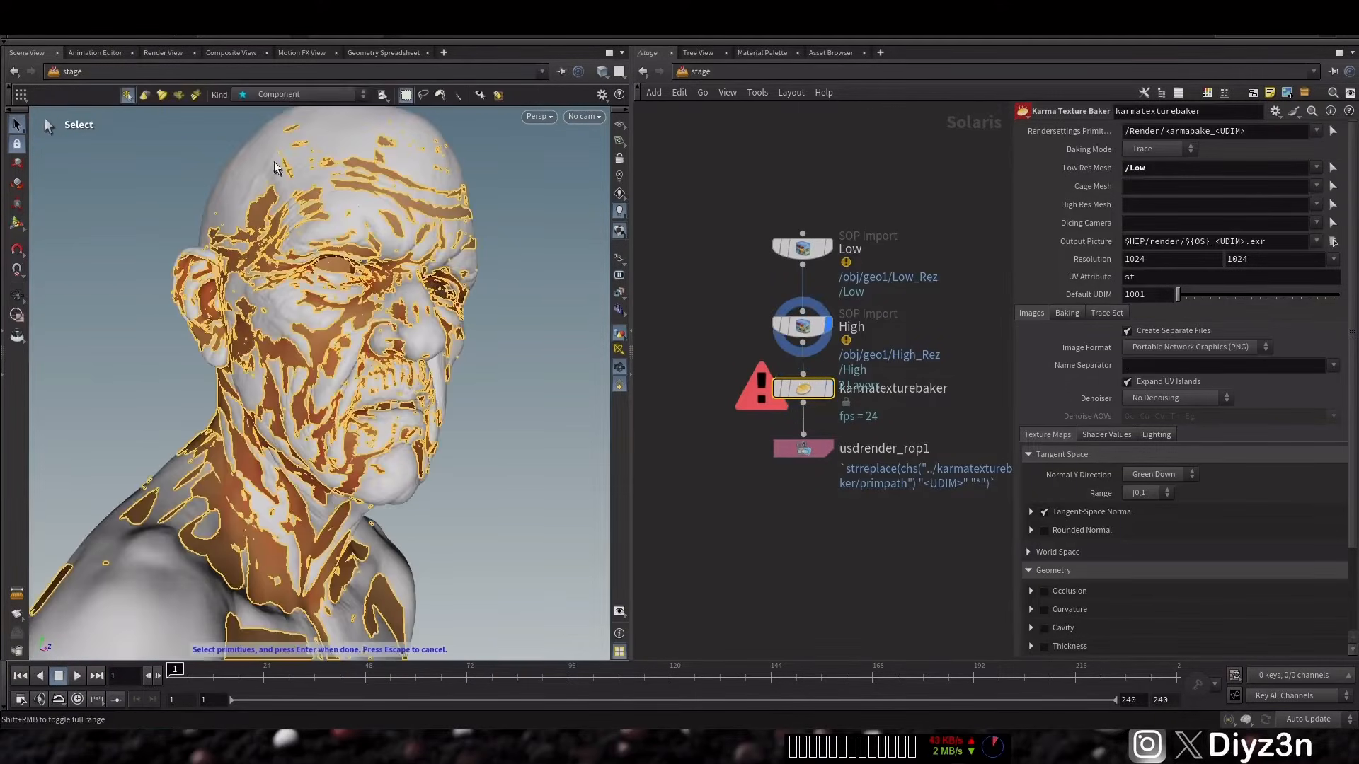
left_click(258, 159)
key("Return")
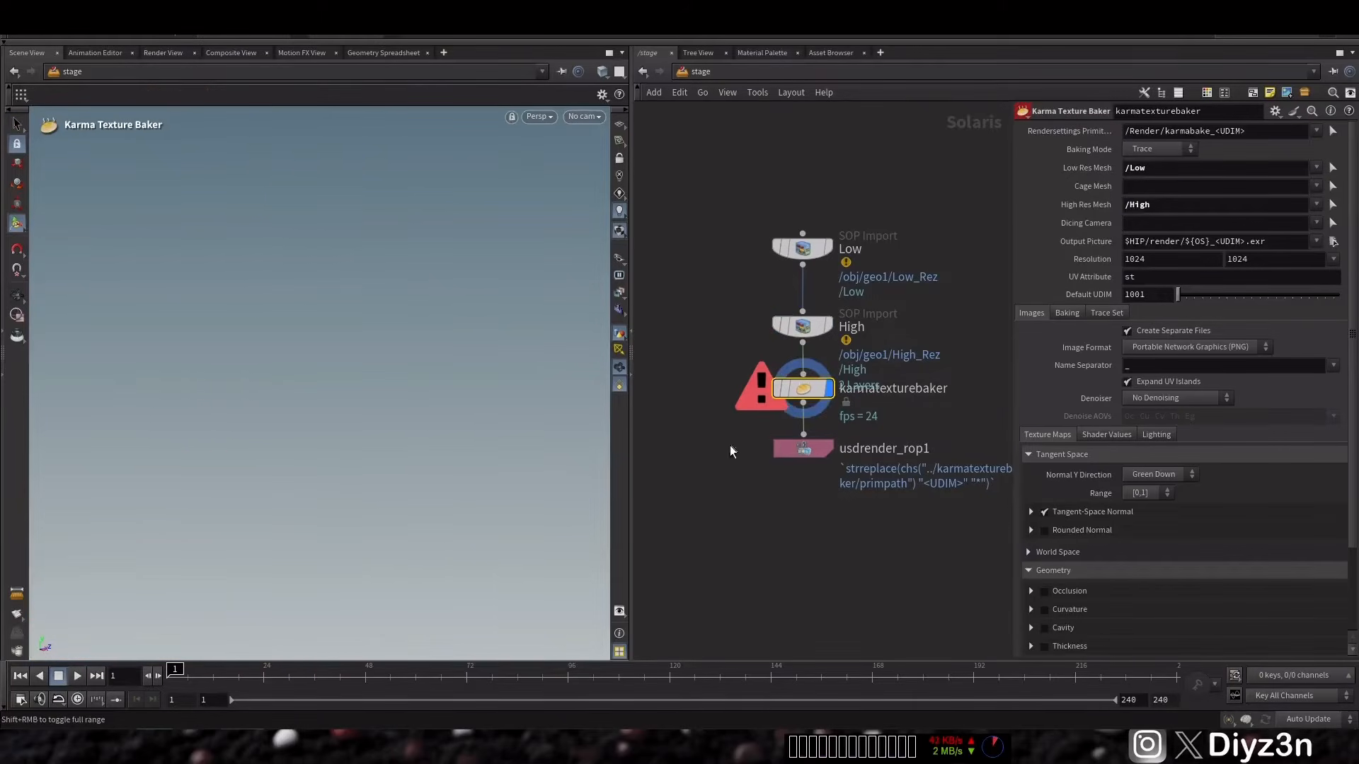
- Set the baker's Baking Mode to UV Match and Low Res Normals to Silently Create Missing Normals
left_click(1148, 177)
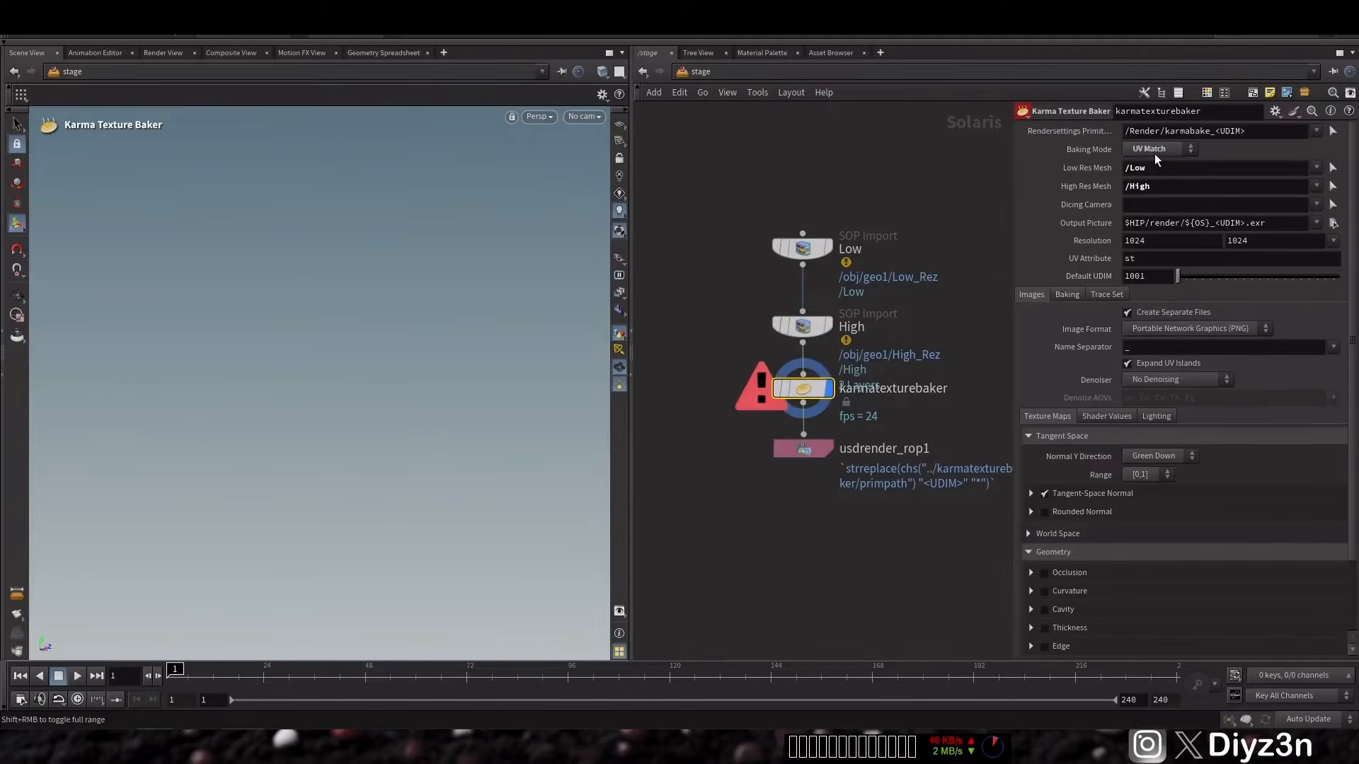
left_click(1064, 295)
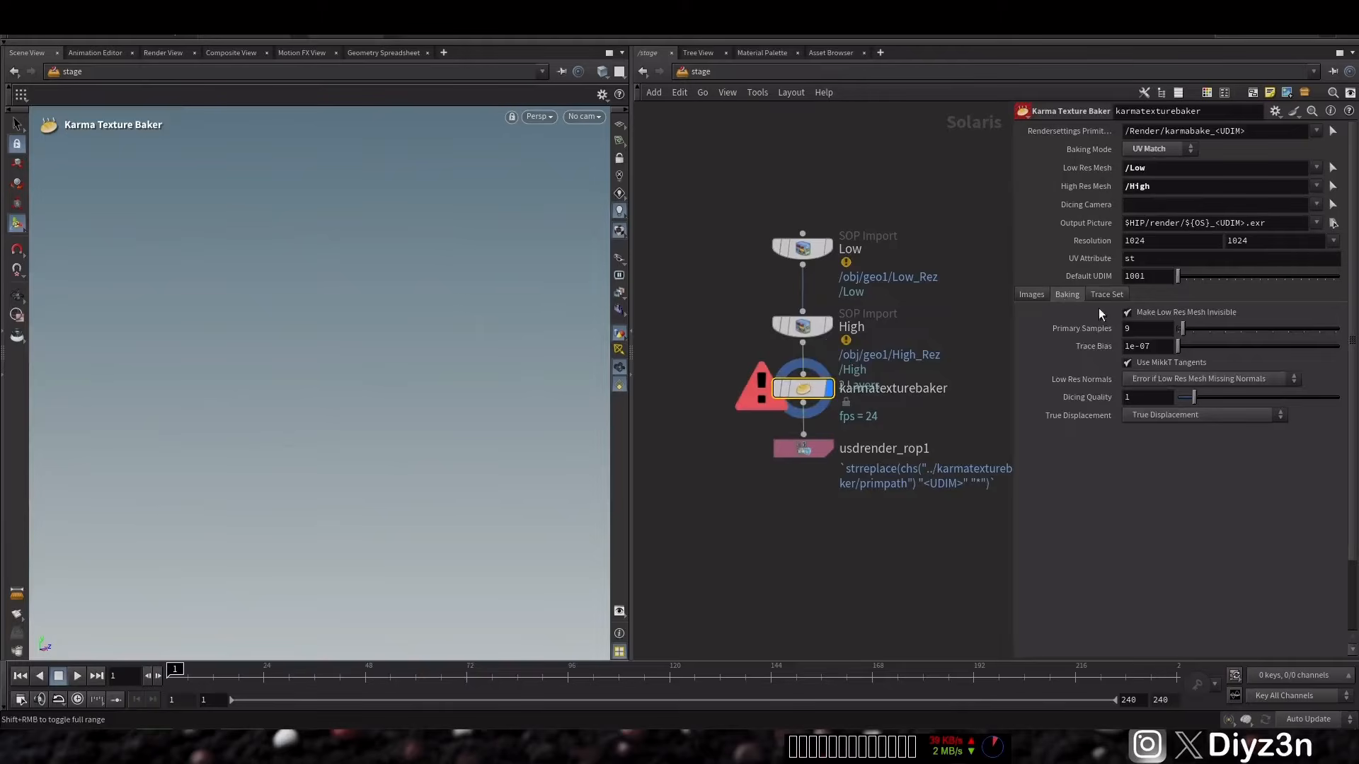
left_click(1203, 379)
left_click(1162, 423)
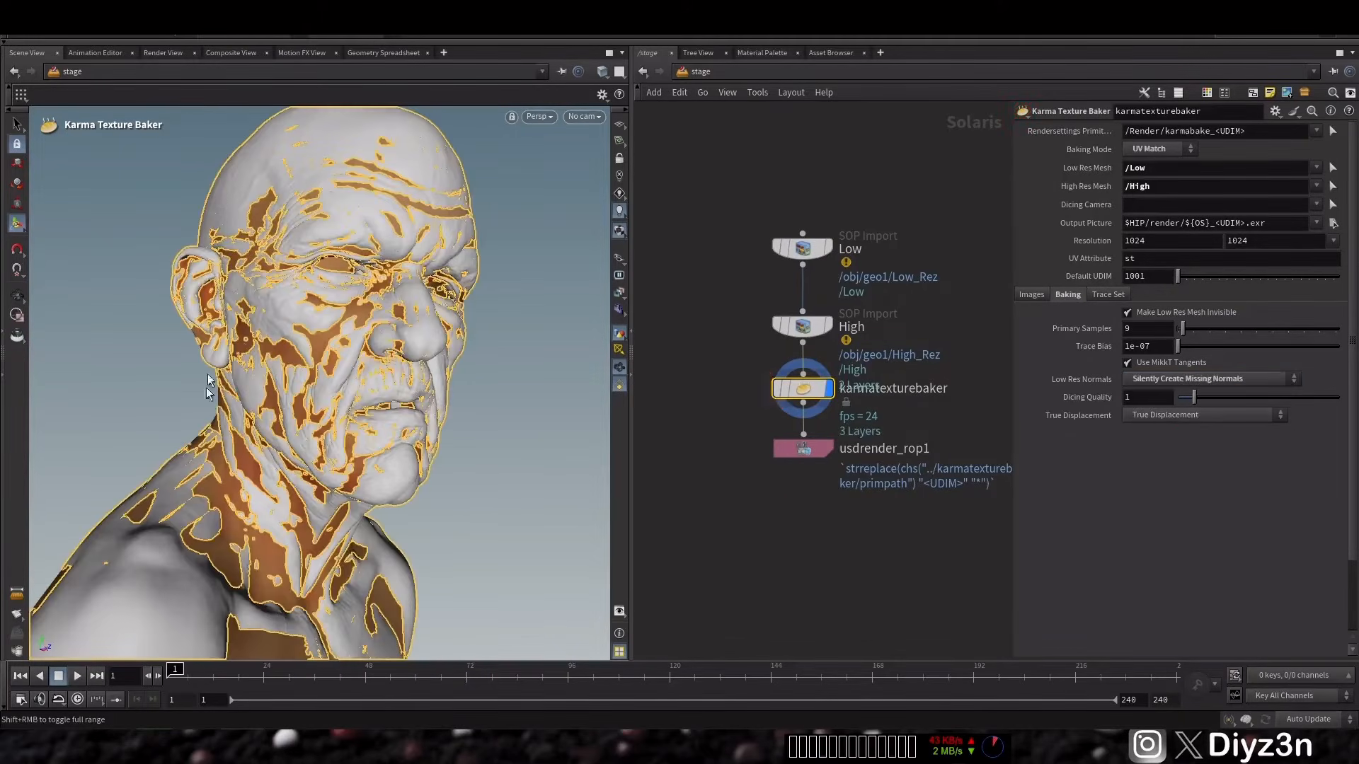
- Enable the Height map and disable the Alpha map among the Karma Texture Baker's image outputs
left_click(1032, 296)
scroll(1123, 510, "down", 3)
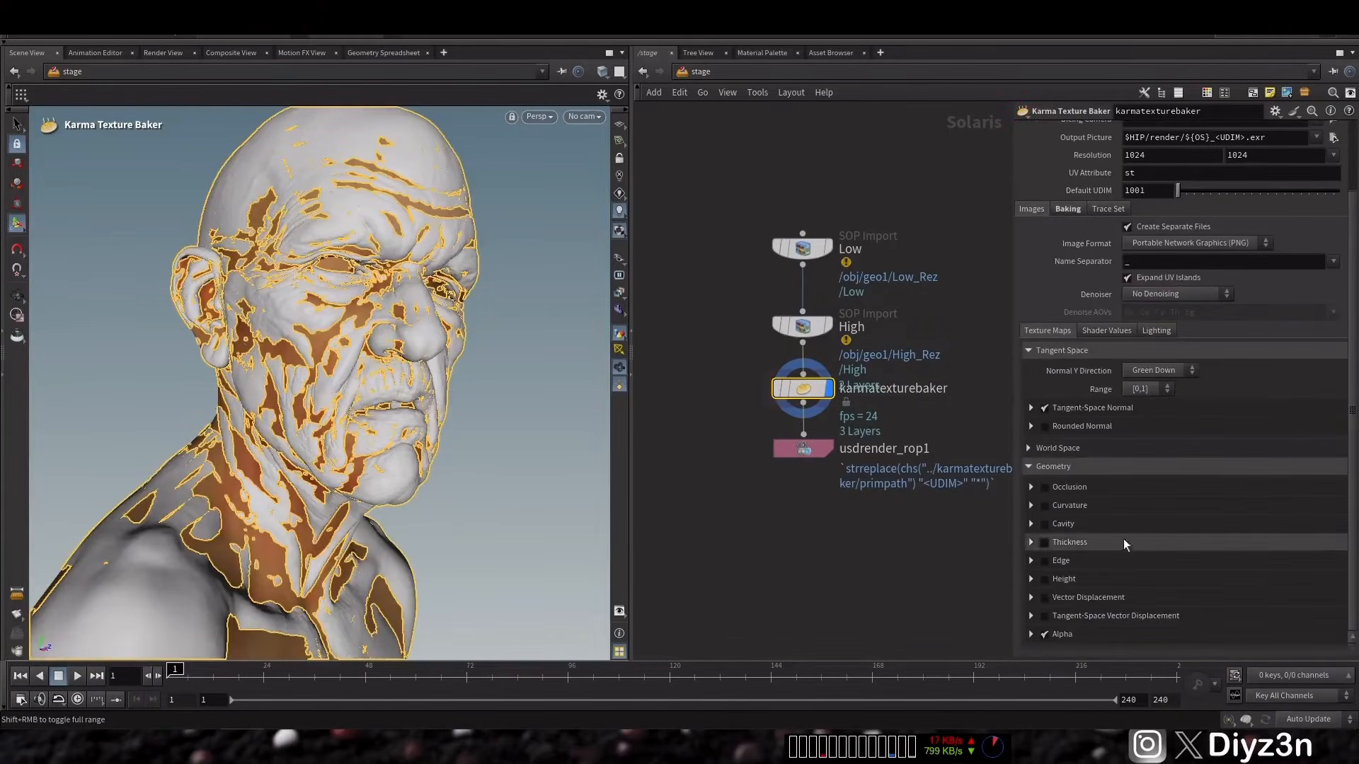
left_click(1046, 579)
left_click(1046, 635)
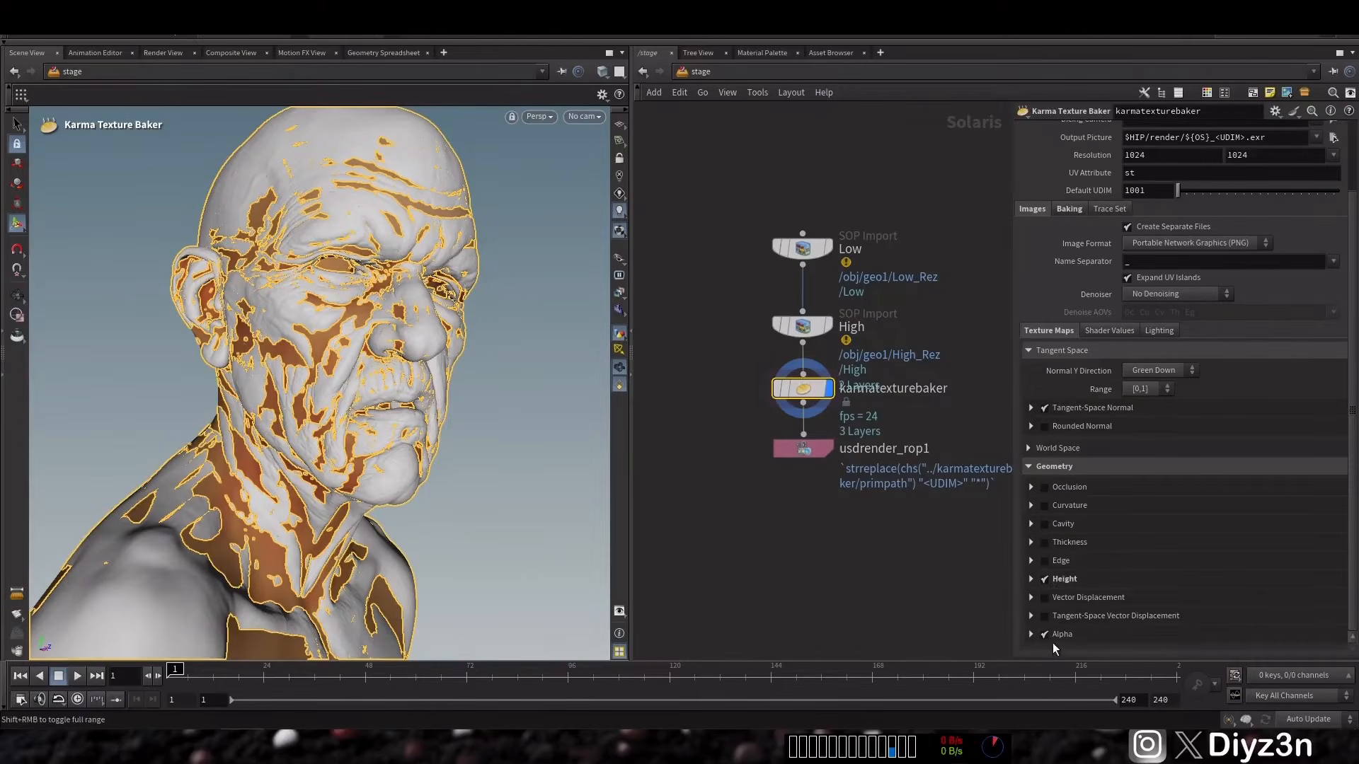
- Render the bake to MPlay from usdrender_rop1 and compare the normal and height maps, brightening the height map display to 14.5
left_click(804, 449)
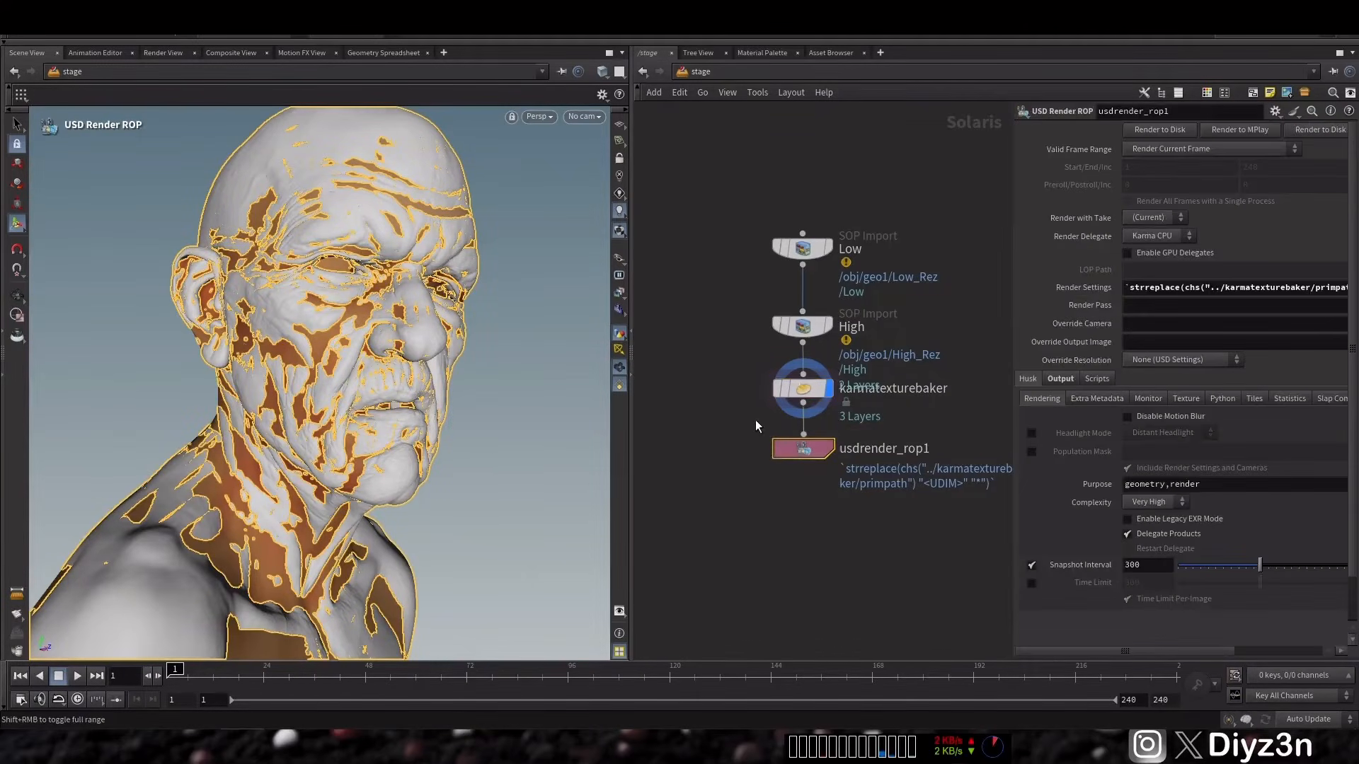
left_click(1218, 135)
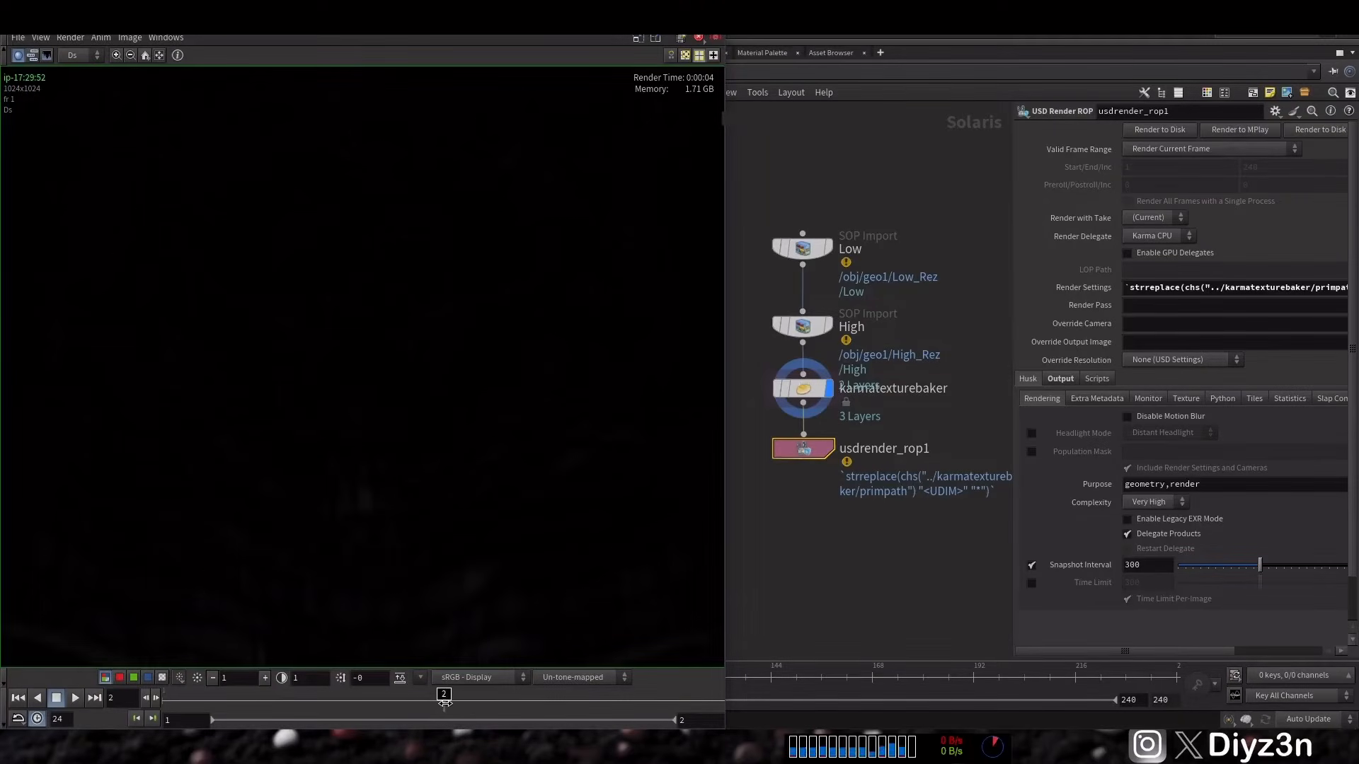
left_click_drag(445, 702, 211, 692)
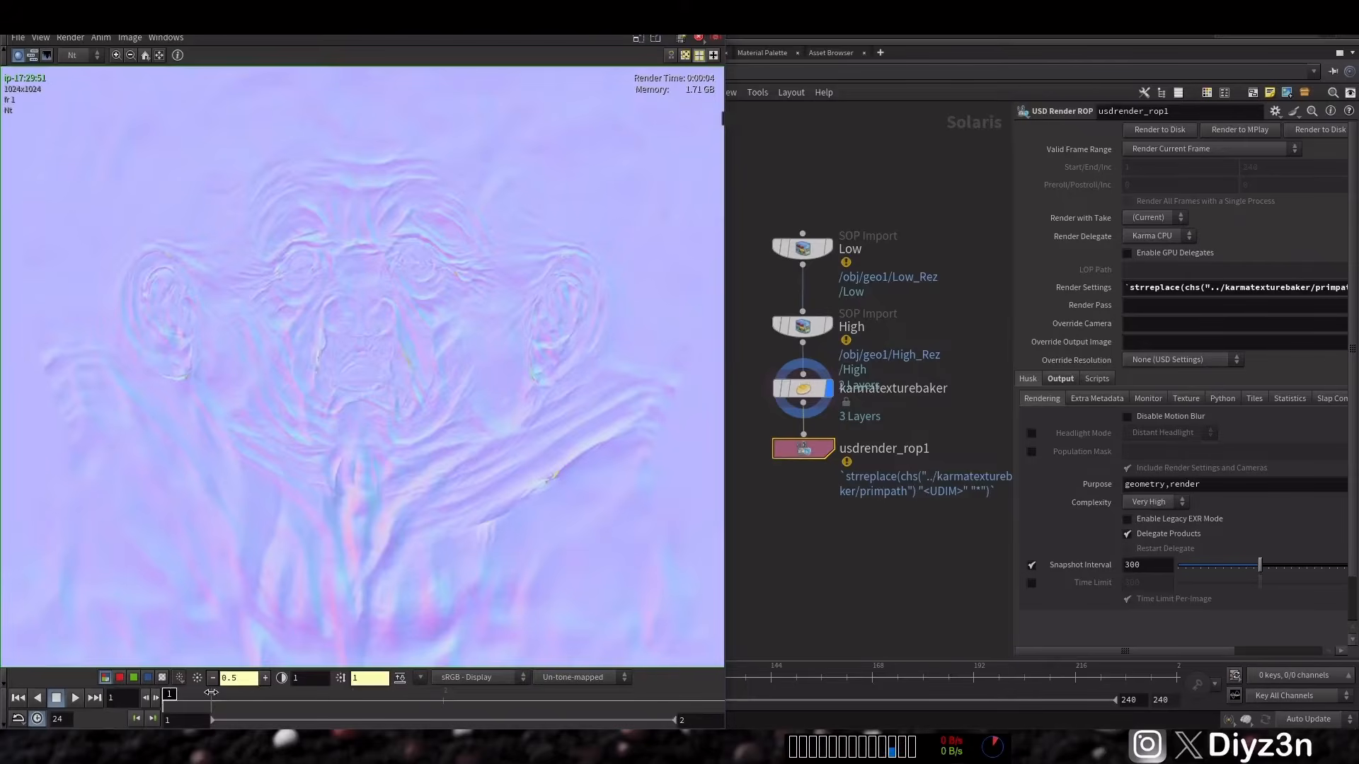
left_click(446, 696)
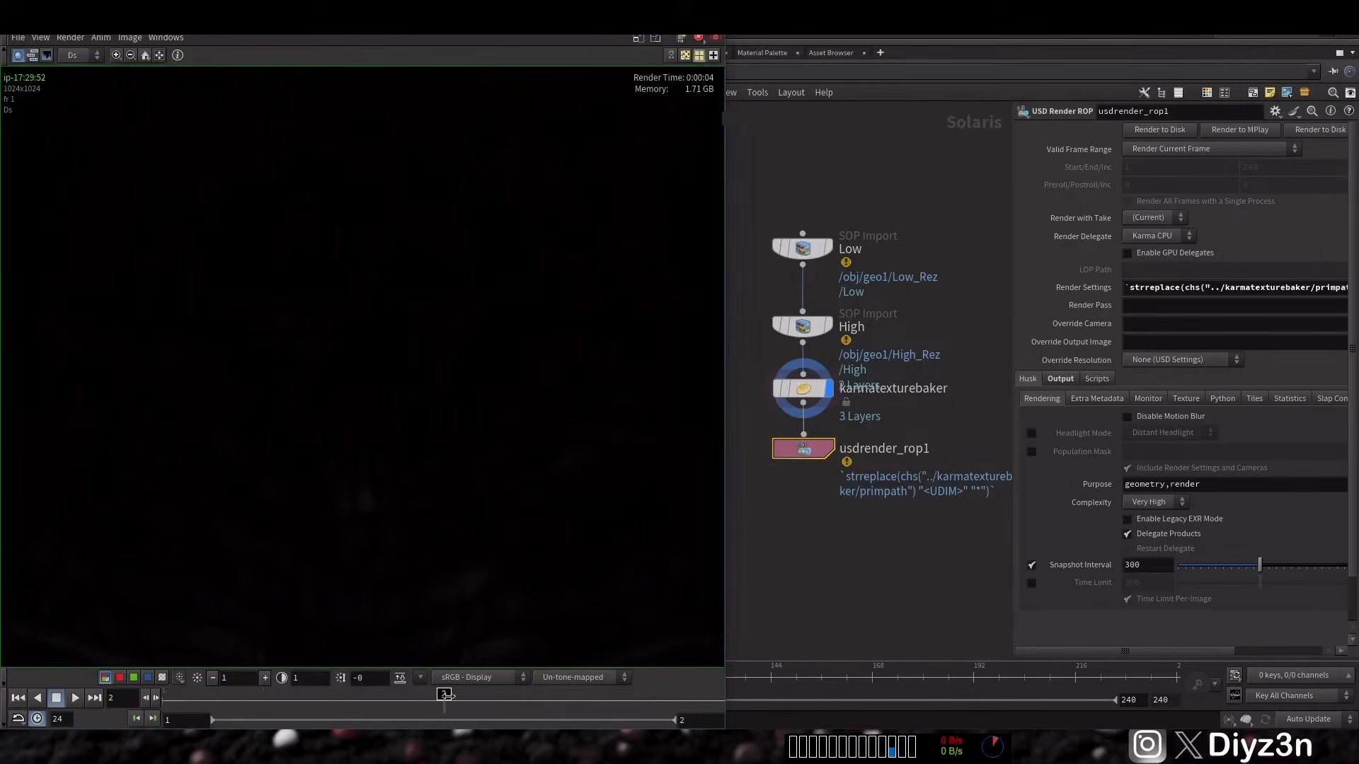
middle_click_drag(247, 677, 467, 637)
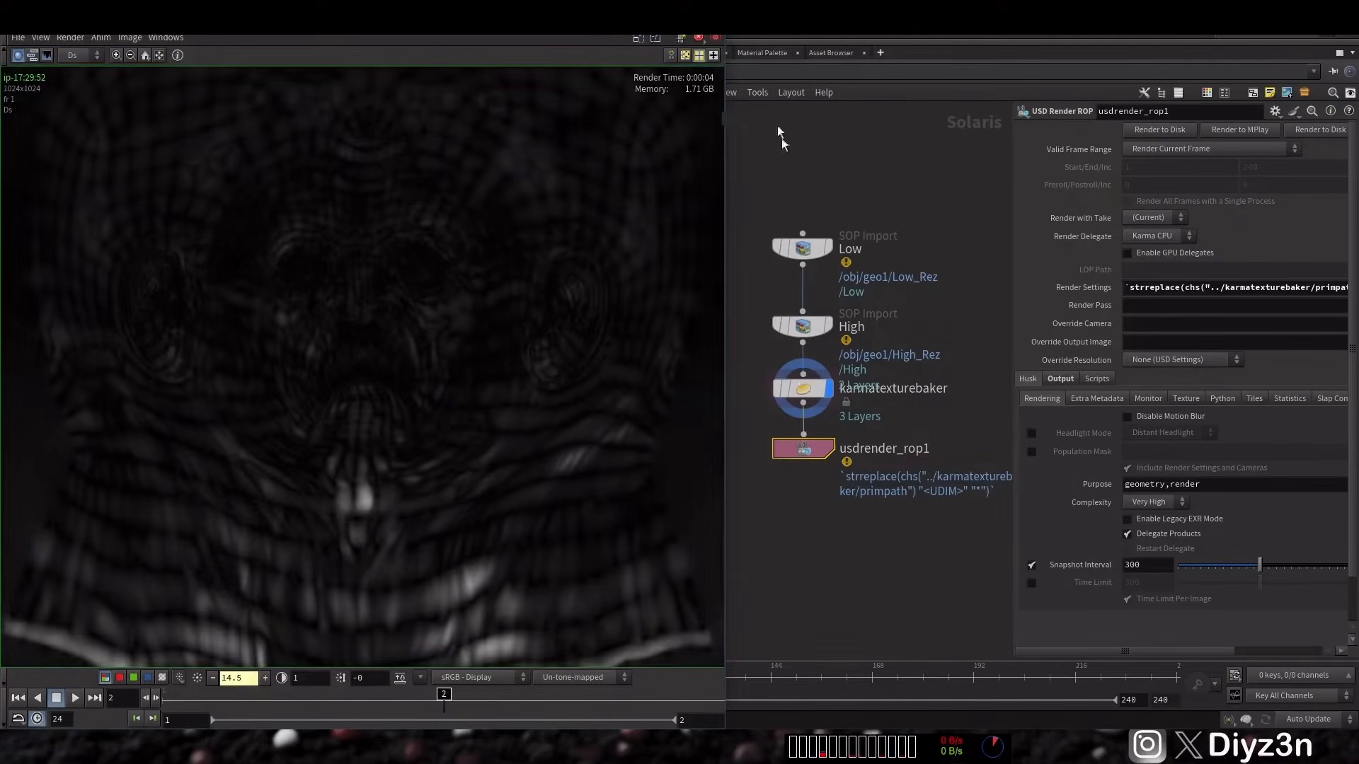
left_click(746, 101)
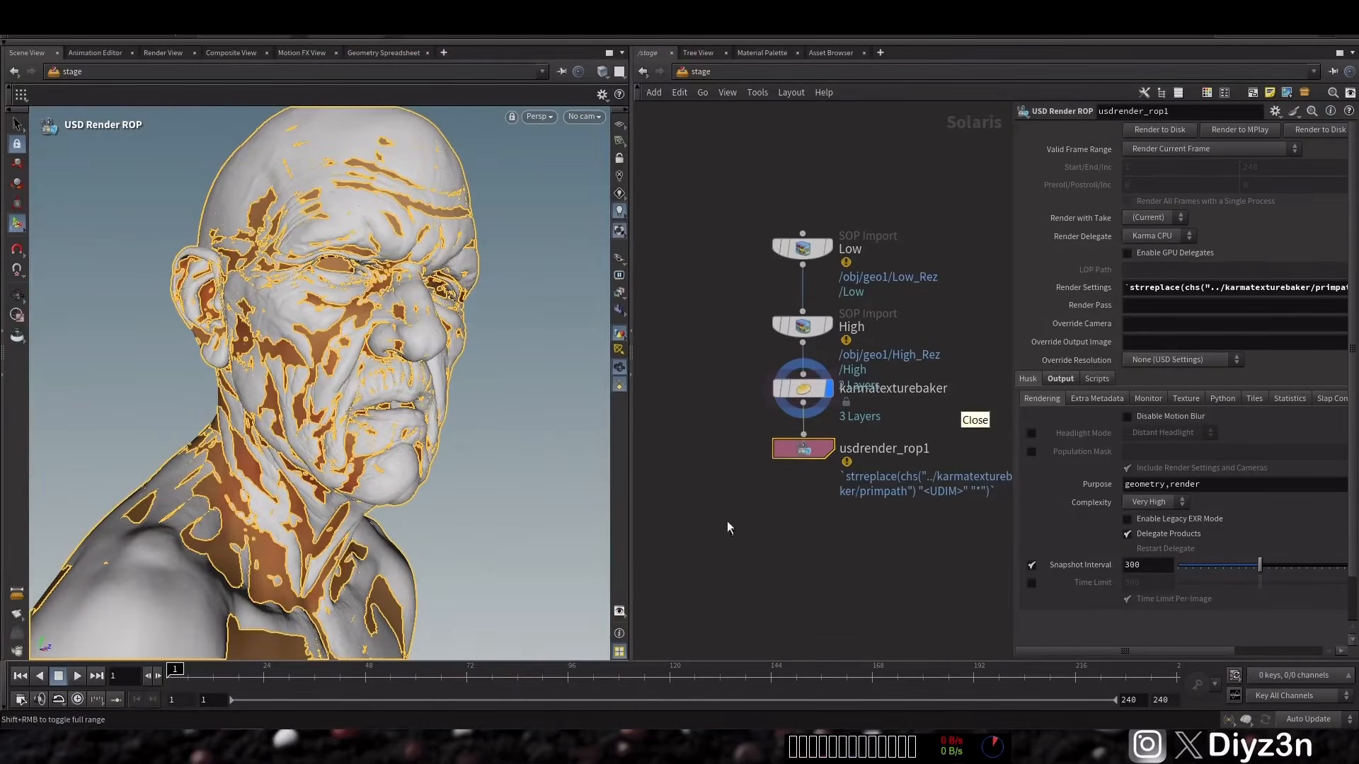
- Check the Karma Texture Baker's output picture path and its available image formats
middle_click_drag(743, 522, 802, 528)
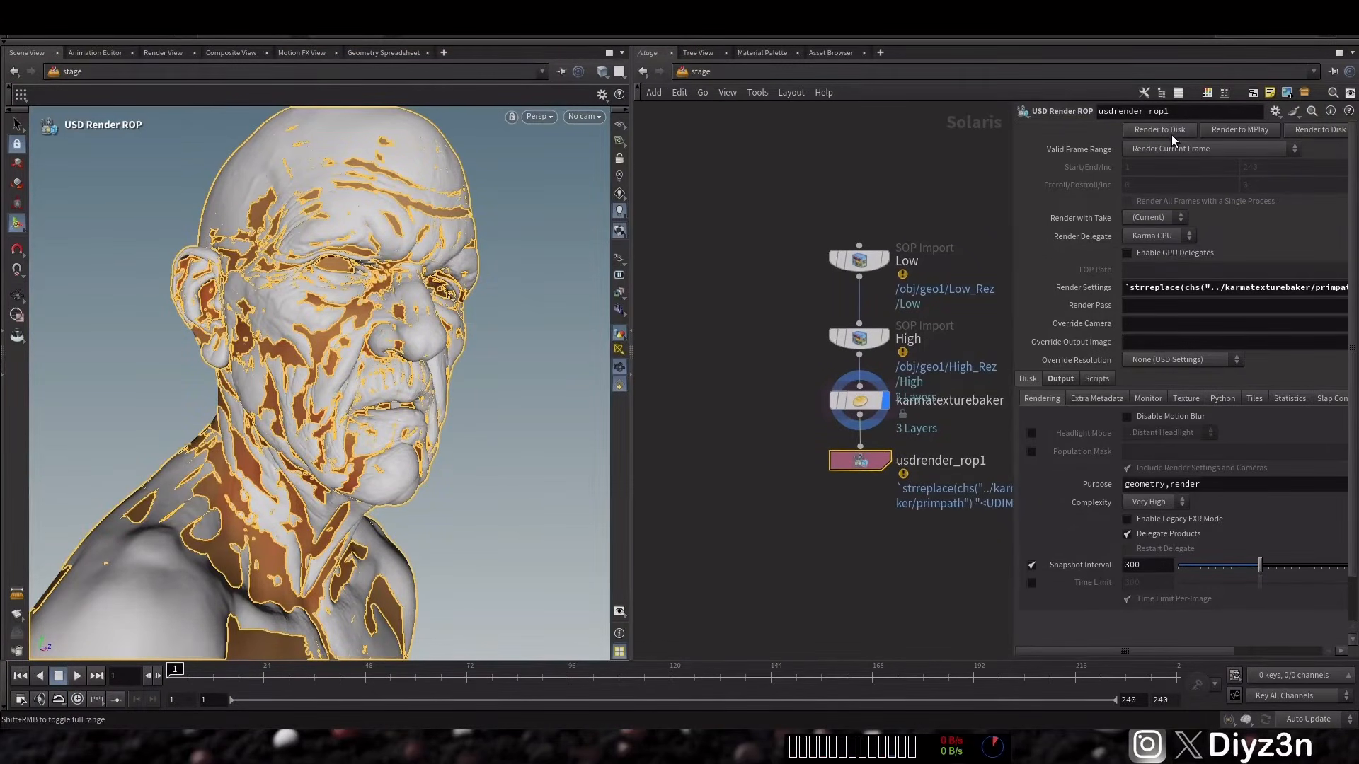
left_click(859, 401)
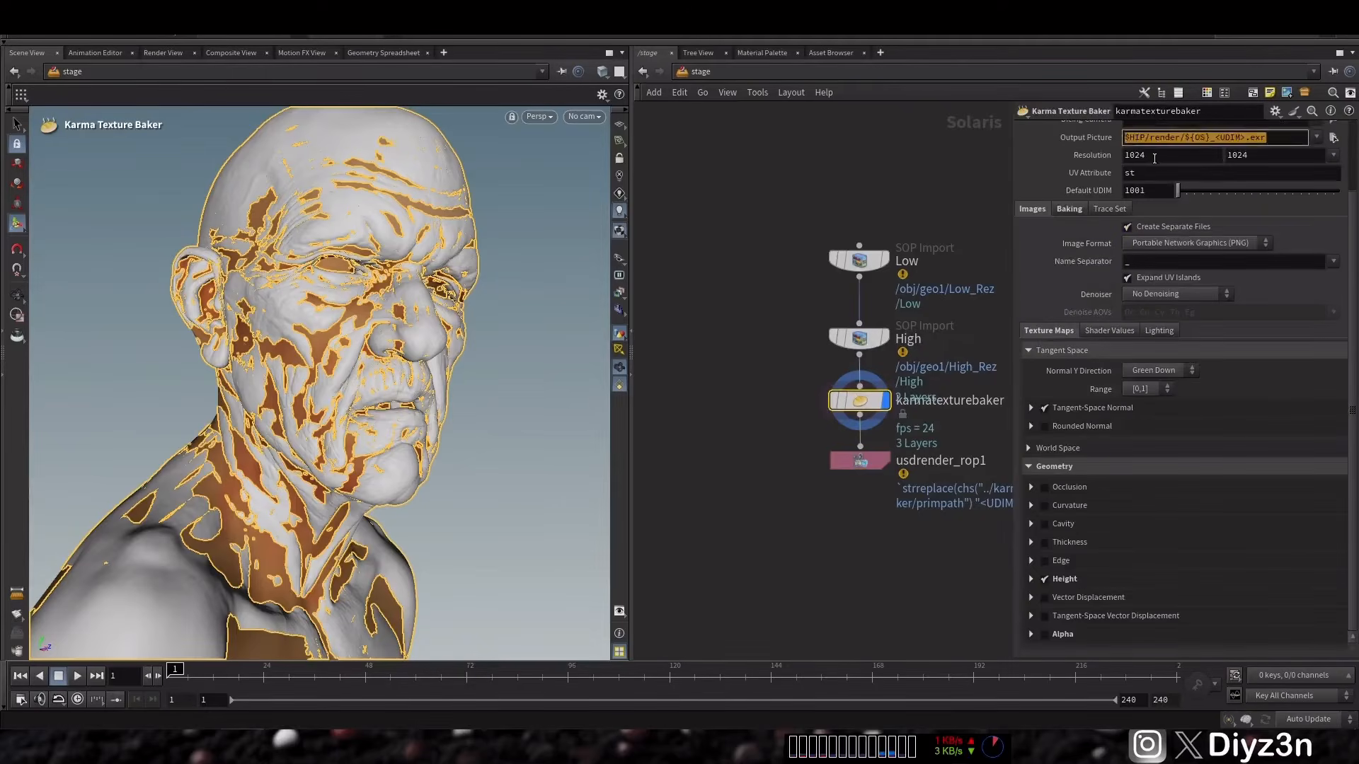
left_click(1168, 244)
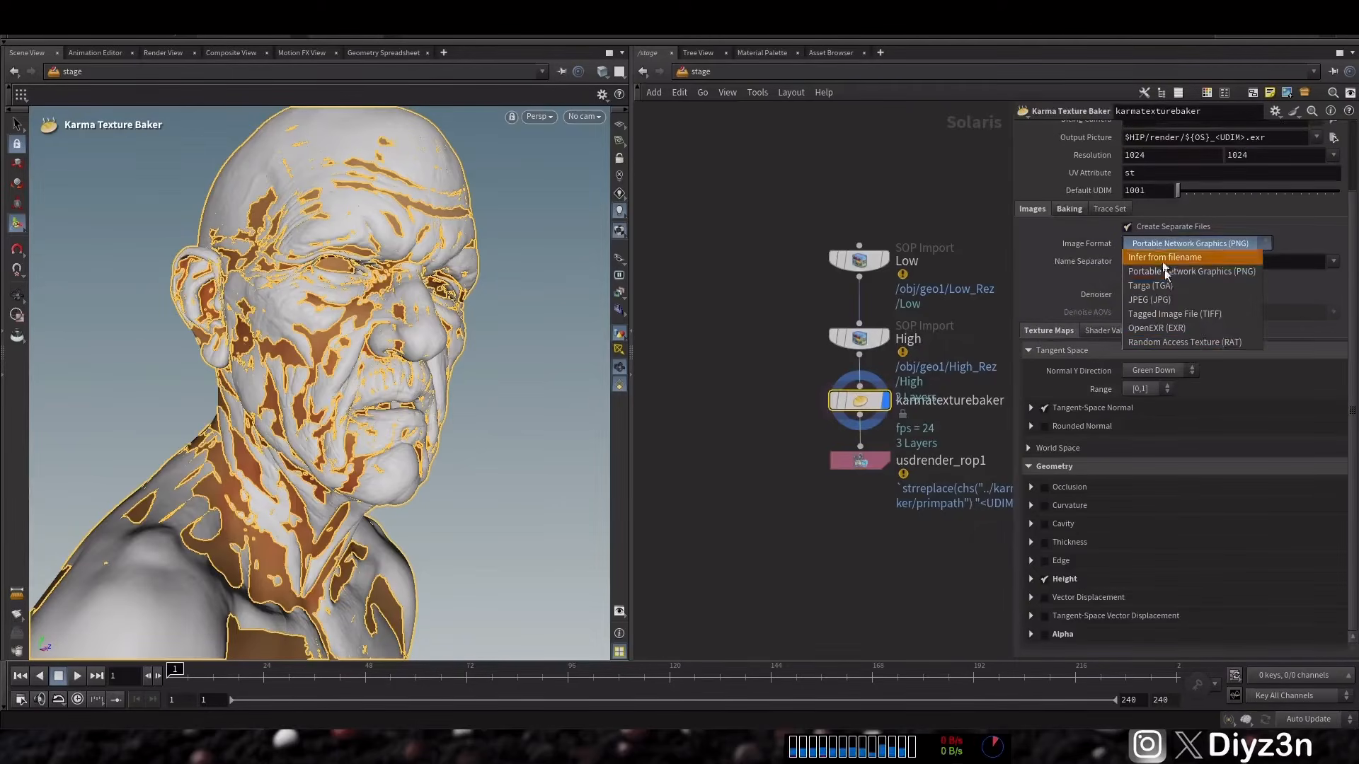
left_click(1032, 253)
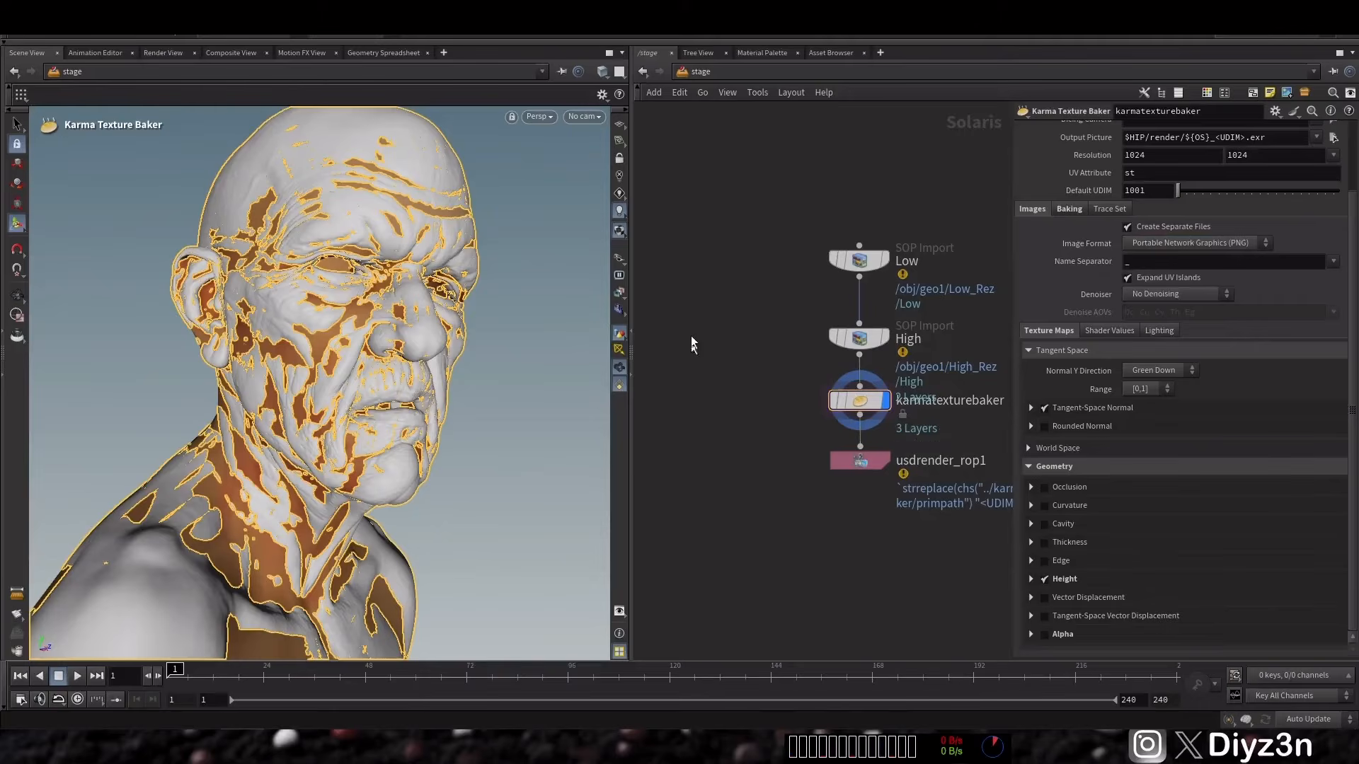
- Add a Quick Surface Material after Low and assign it to the low-resolution head
key("Tab")
type("q")
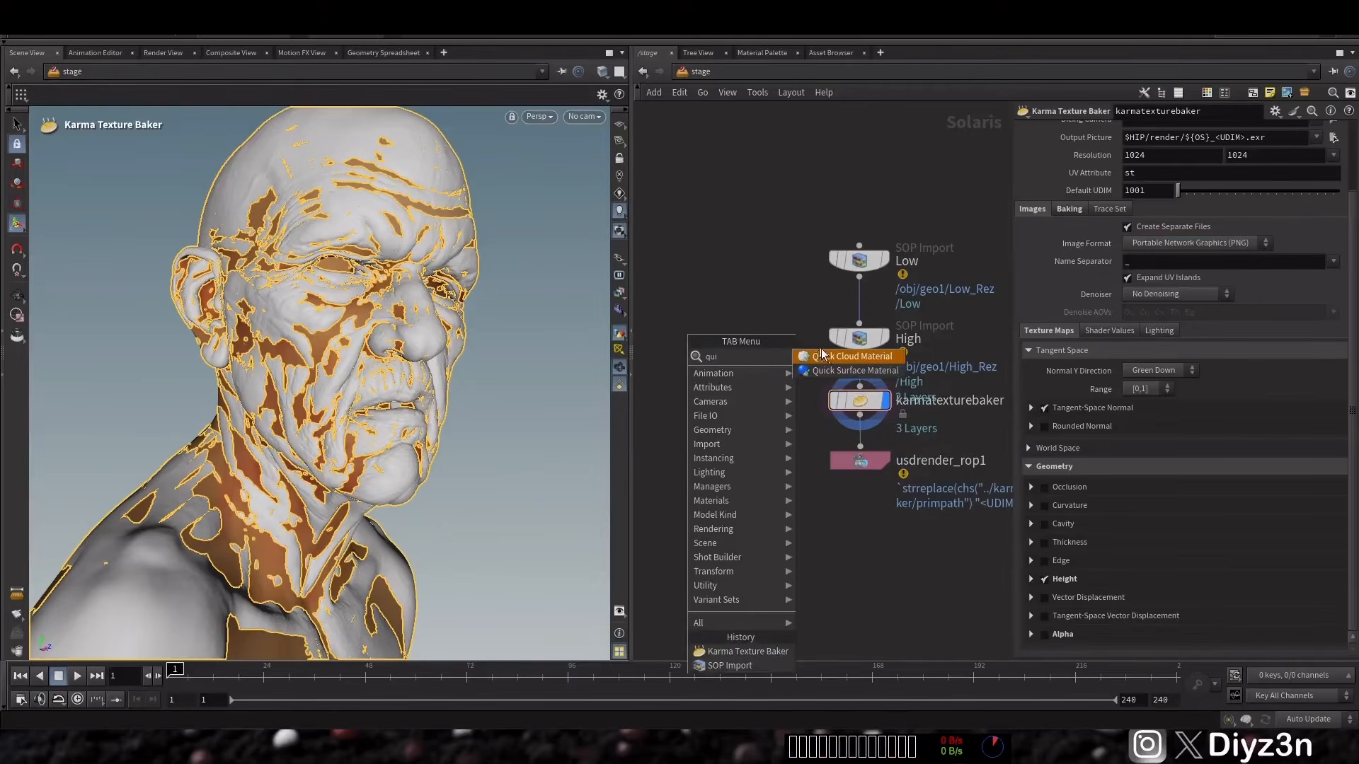
type("ui")
left_click(821, 369)
left_click(712, 328)
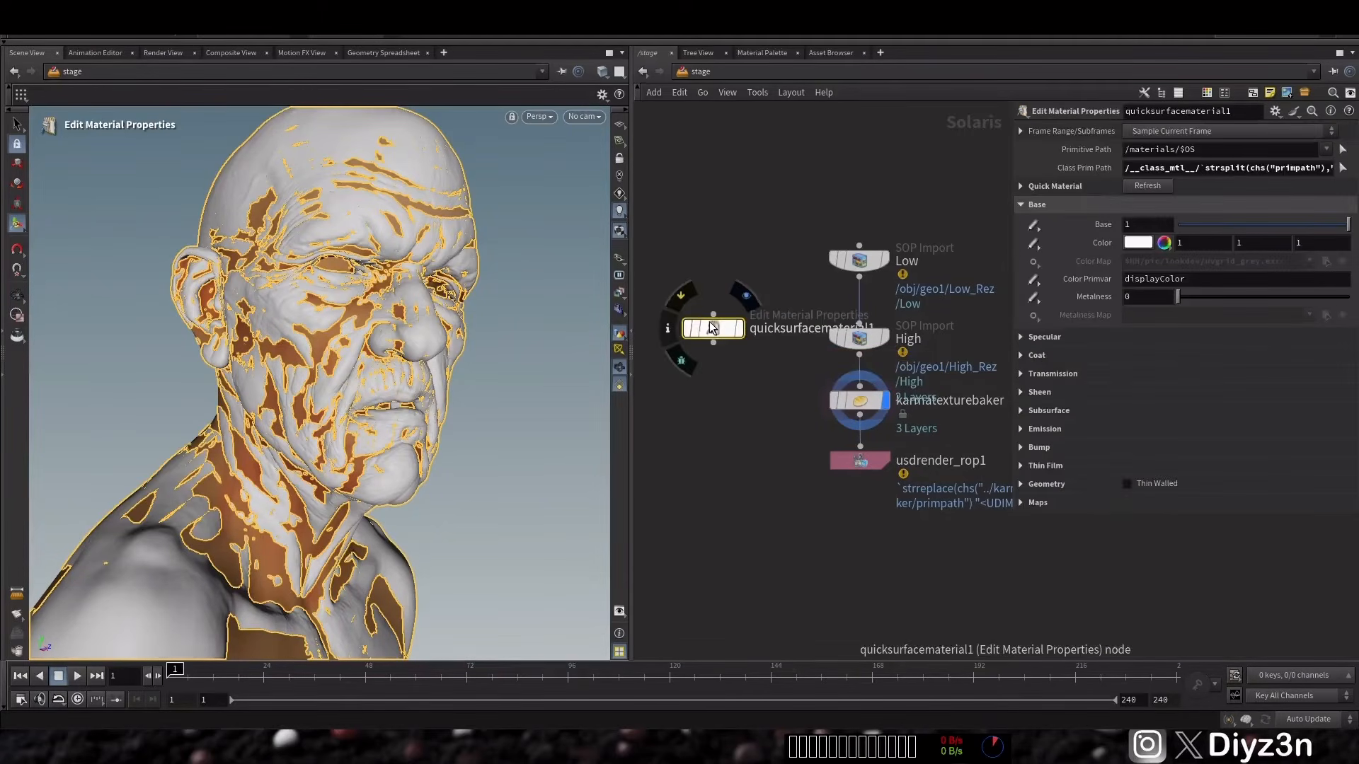
left_click(714, 314)
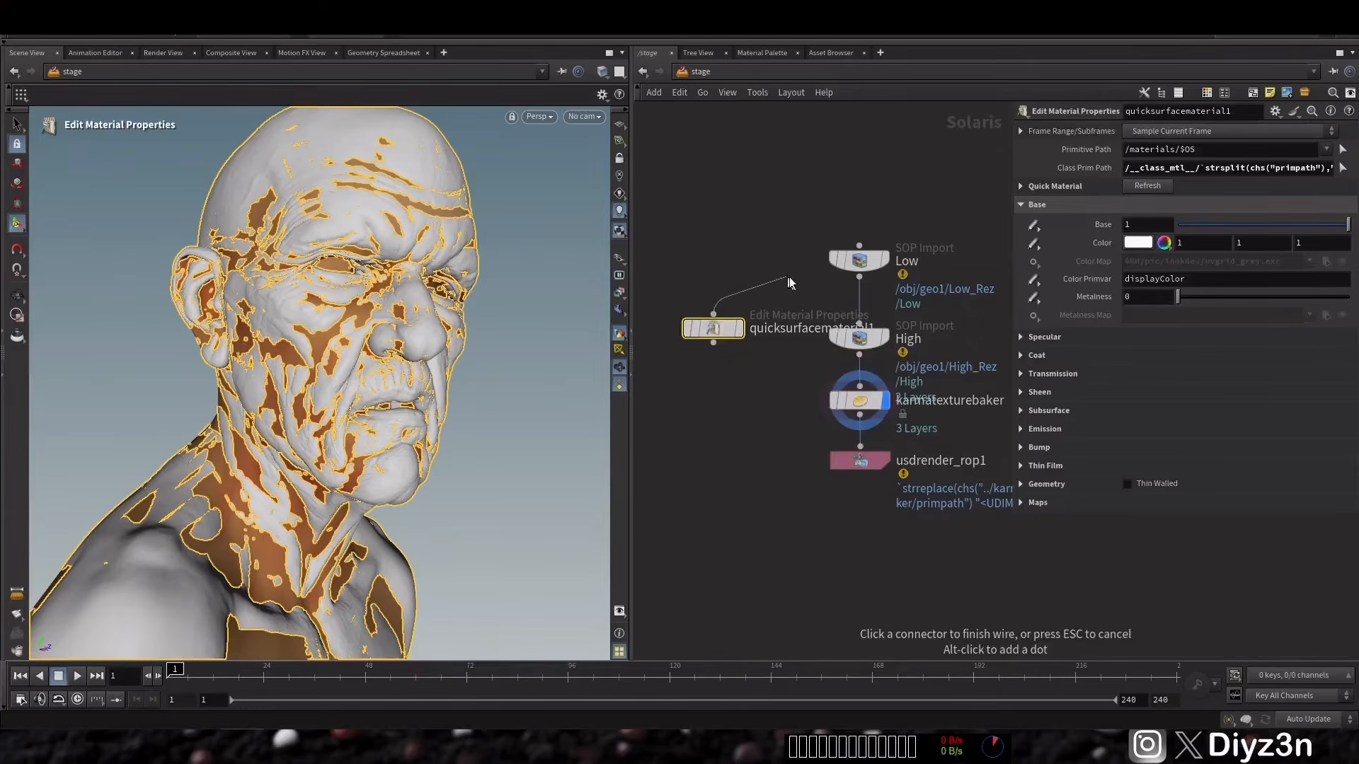
left_click(860, 277)
left_click(740, 328)
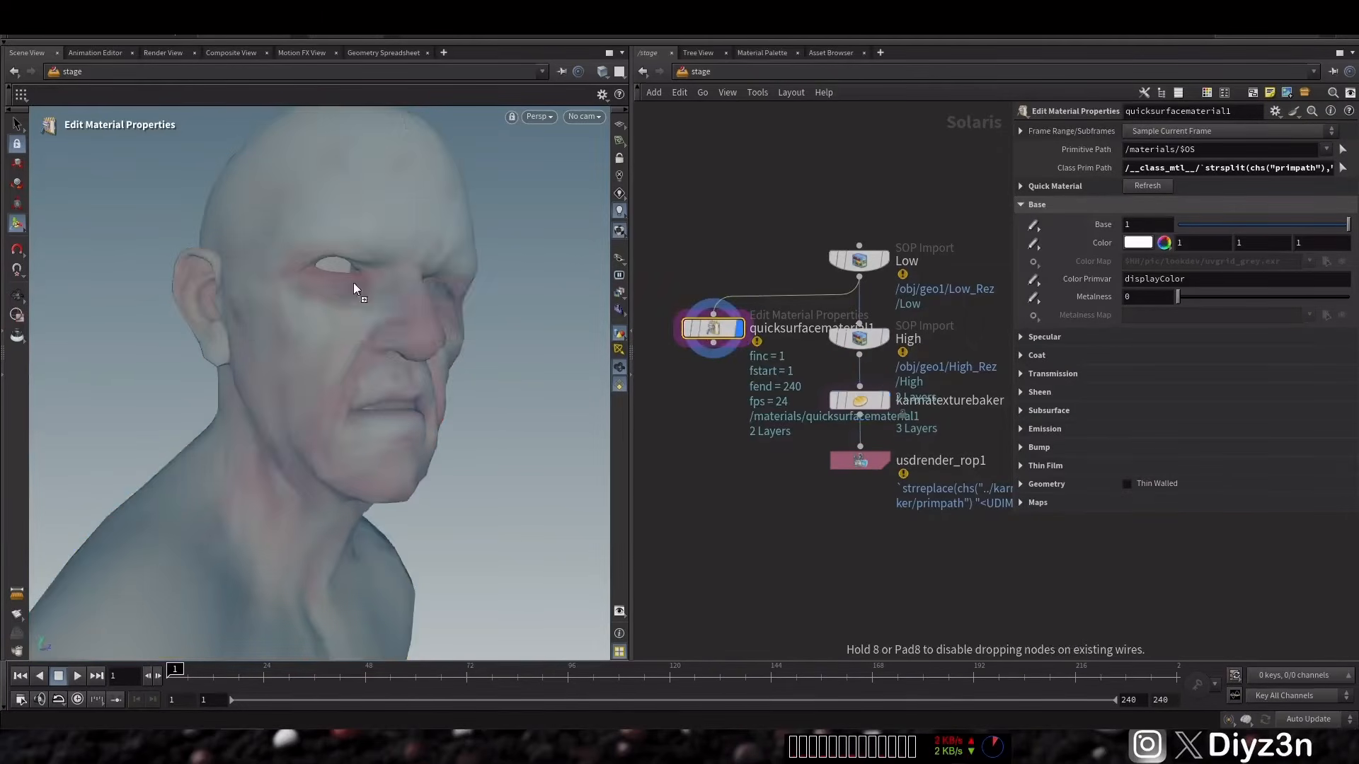
left_click(713, 382)
- Set the quick surface material's Bump Style to Normal and load the baked karmatexturebaker_1001_Nt.png as its normal map
left_click(713, 328)
left_click(1033, 206)
left_click(1033, 205)
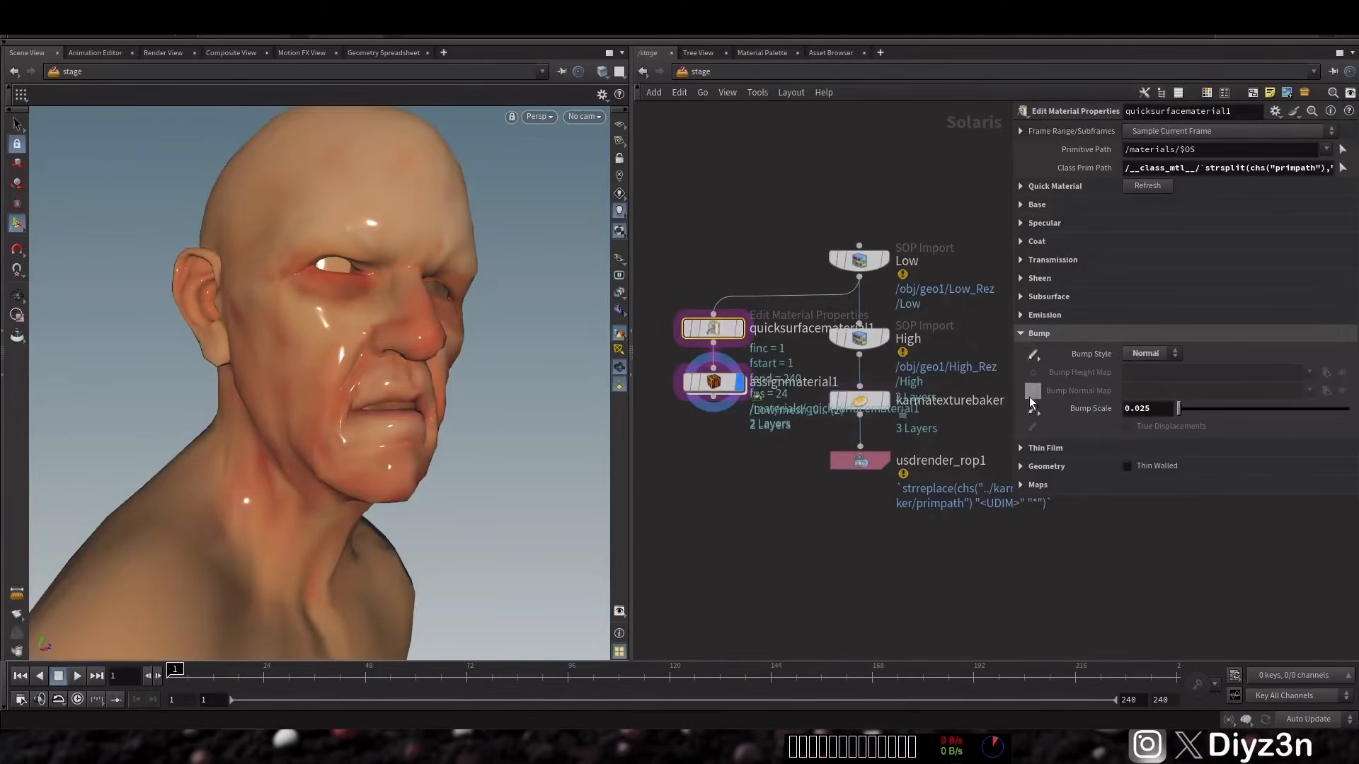
left_click(1276, 368)
left_click(1026, 305)
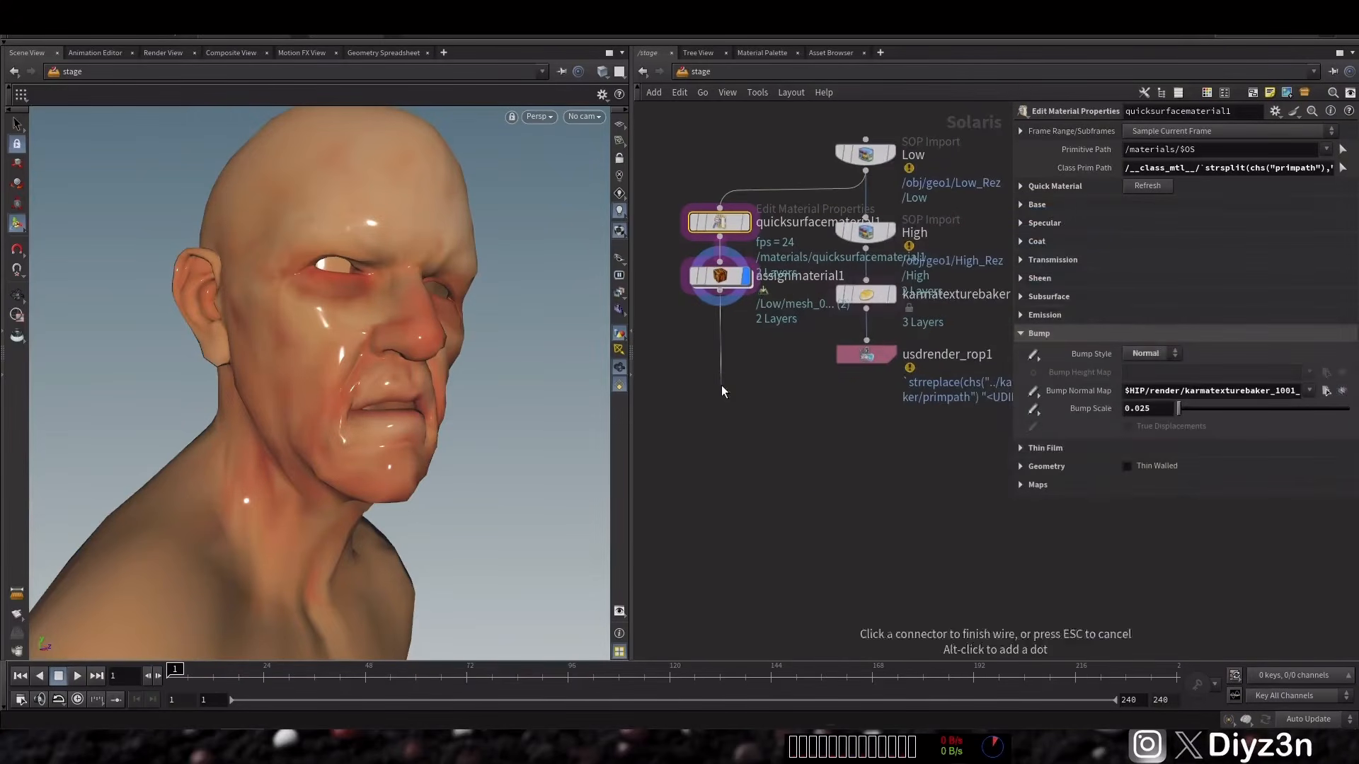
- Add a dome light and Karma Render Settings with a USD render node after assignmaterial1, and render the viewport with Karma CPU
key("Tab")
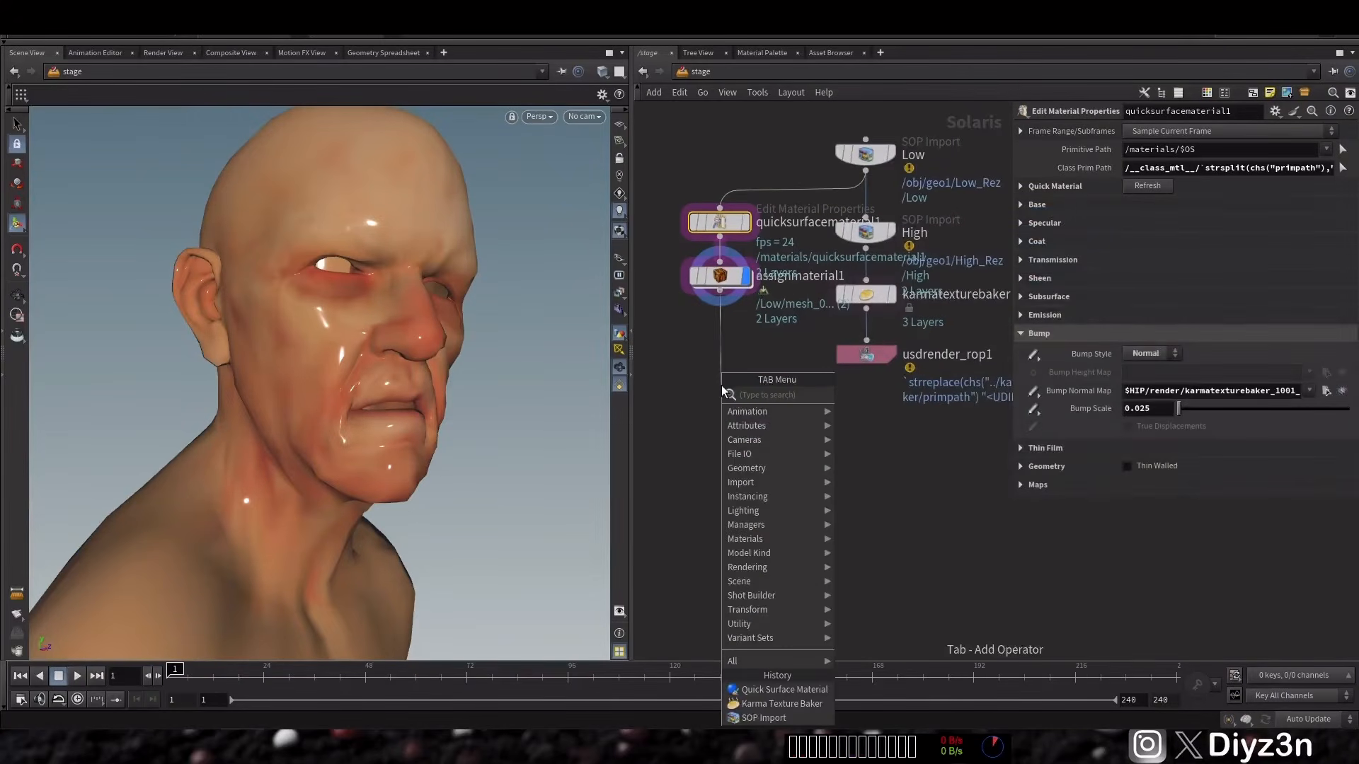
type("dome")
key("Return")
key("Tab")
type("ka")
key("Return")
key("Return")
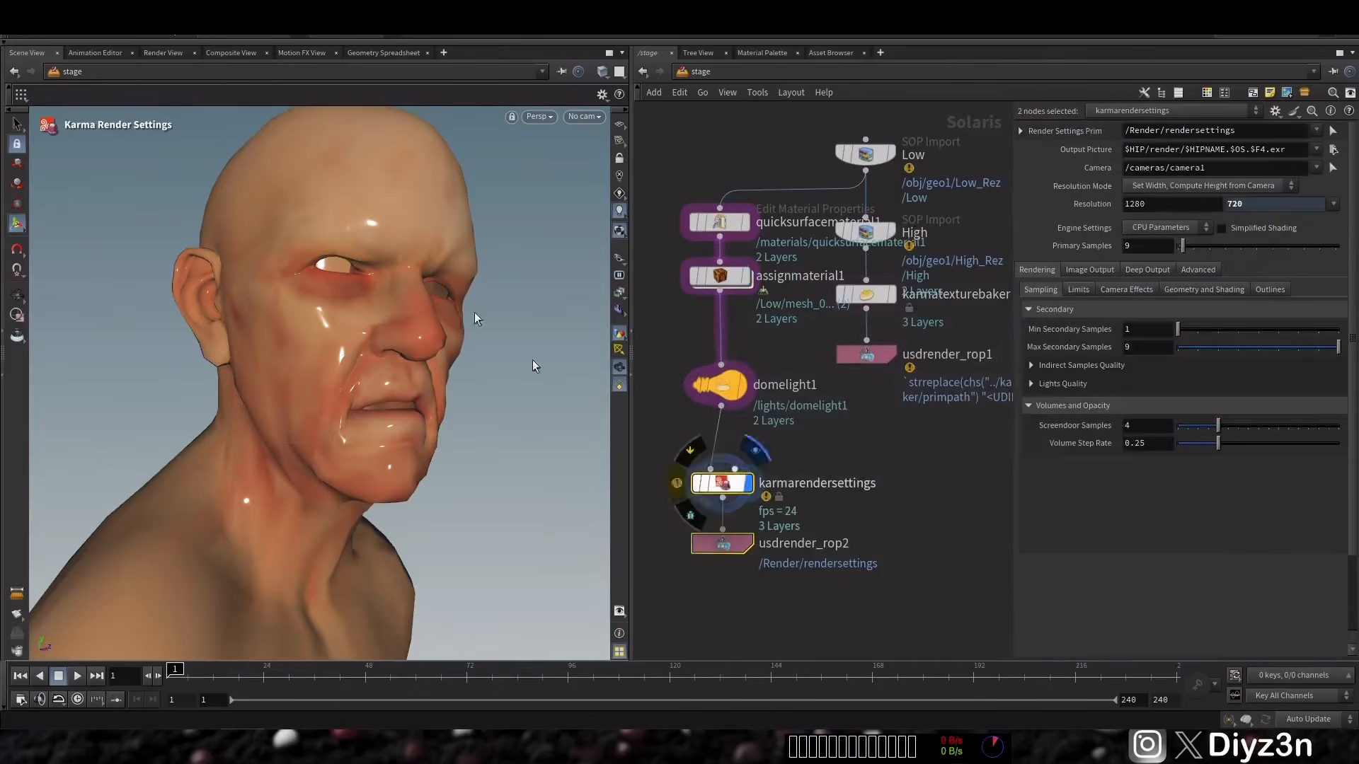
left_click(538, 116)
left_click(567, 189)
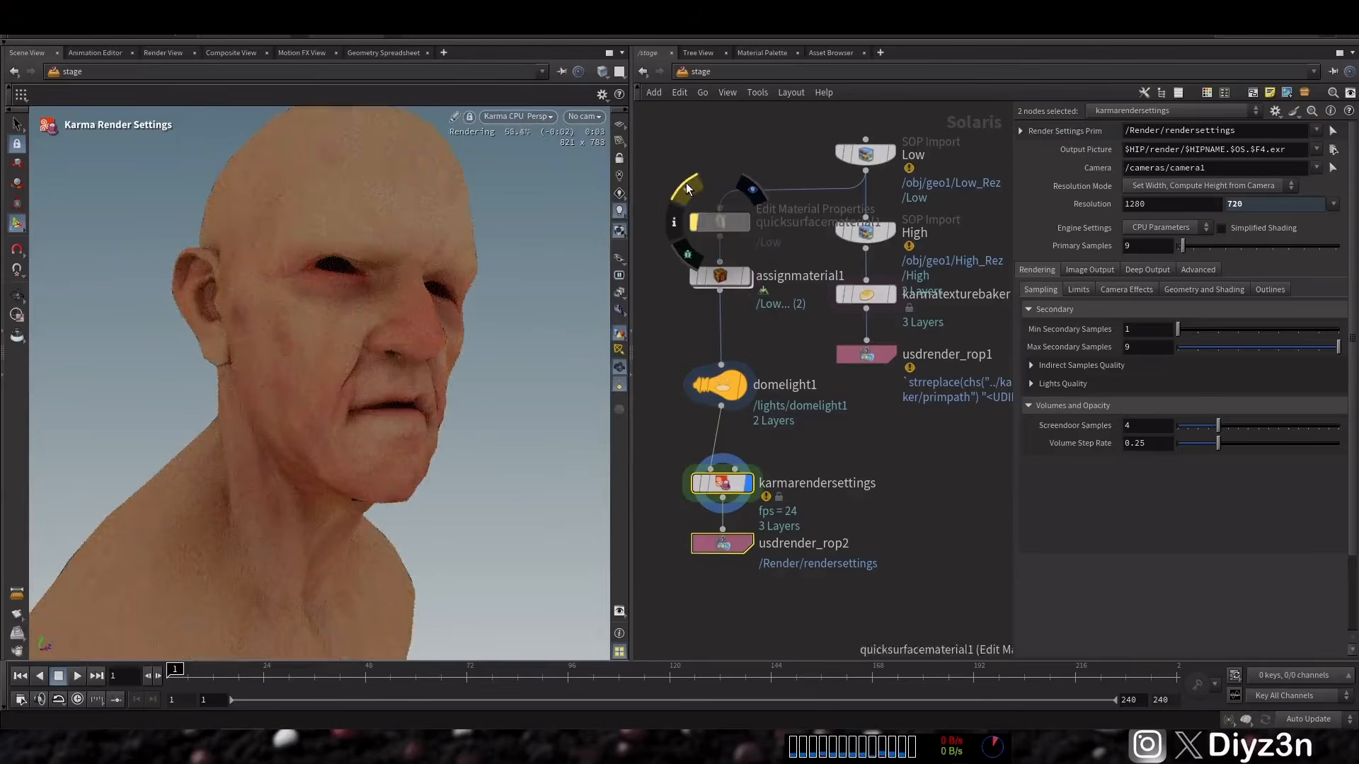
- Try a Bump Scale of 1.58 on the quick surface material and restore its default
left_click(695, 221)
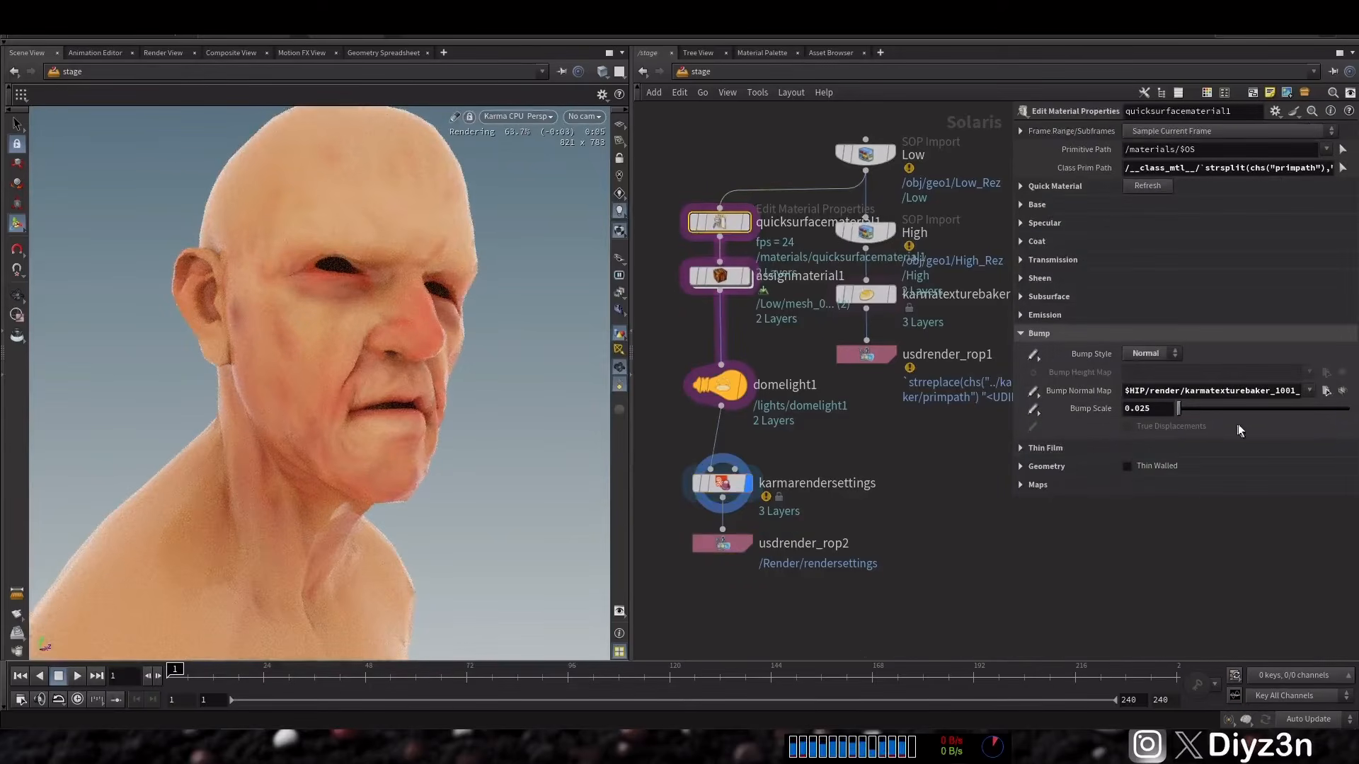
mouse_move(1179, 409)
left_mouse_down()
mouse_move(1257, 409)
mouse_move(1204, 408)
left_mouse_up()
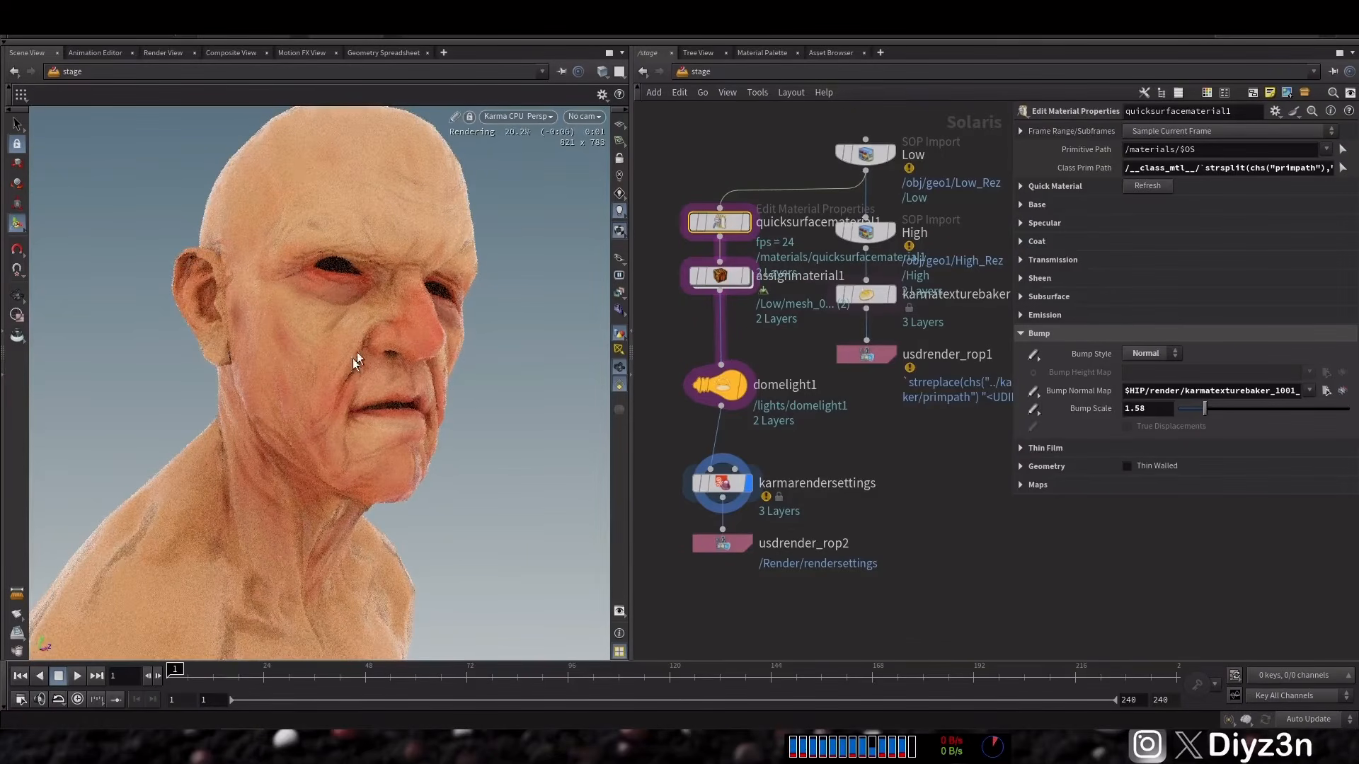
mouse_move(715, 234)
middle_click(1095, 412, "ctrl")
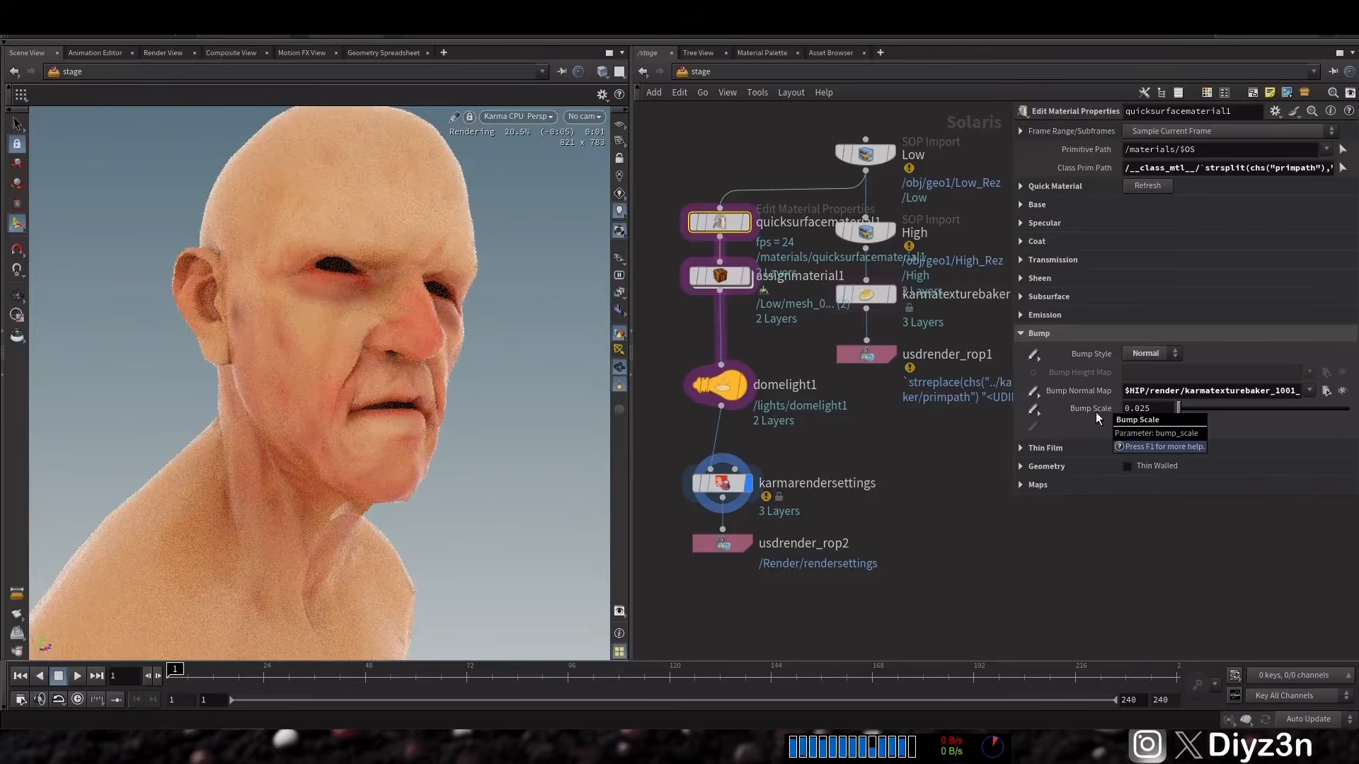
- Switch the material's Bump Style to Height and load karmatexturebaker_1001_Ds.png as the bump height map
left_click(1151, 354)
left_click(1149, 369)
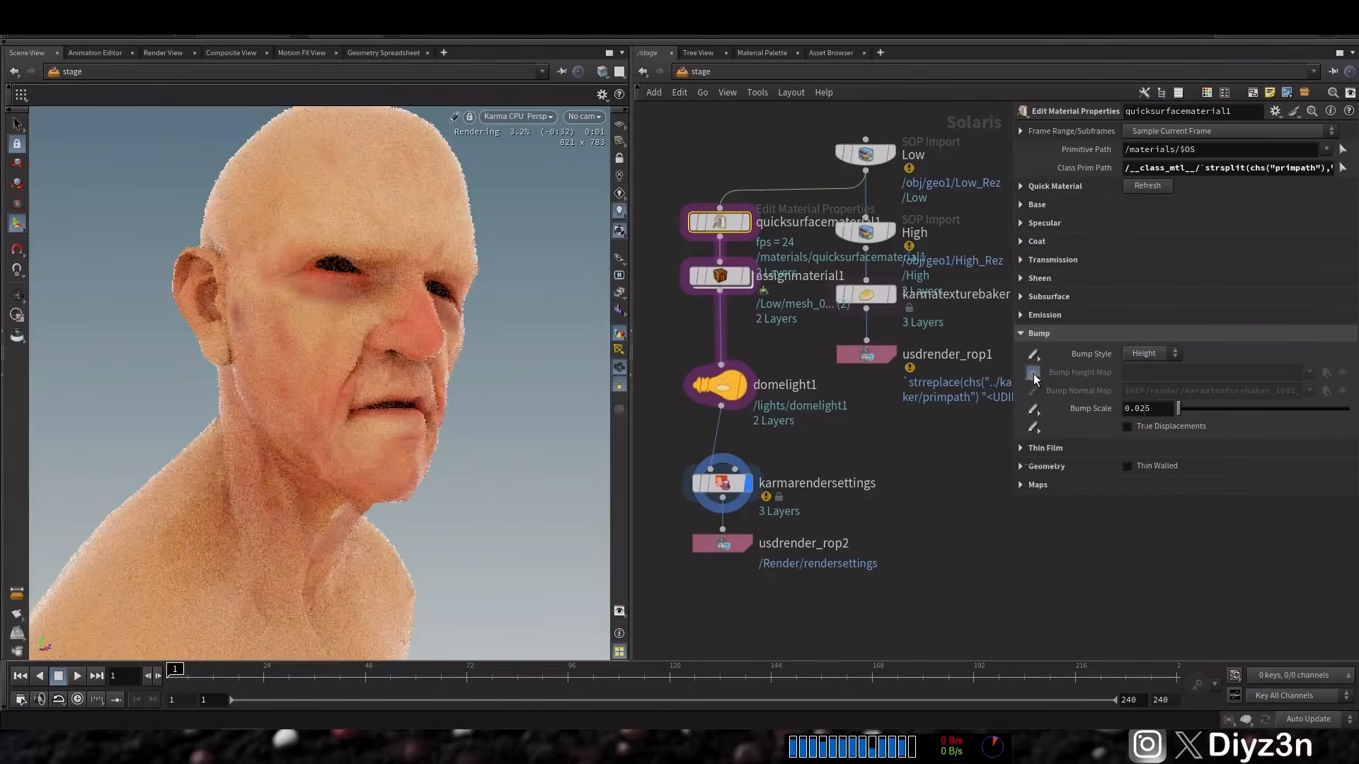
left_click(1325, 373)
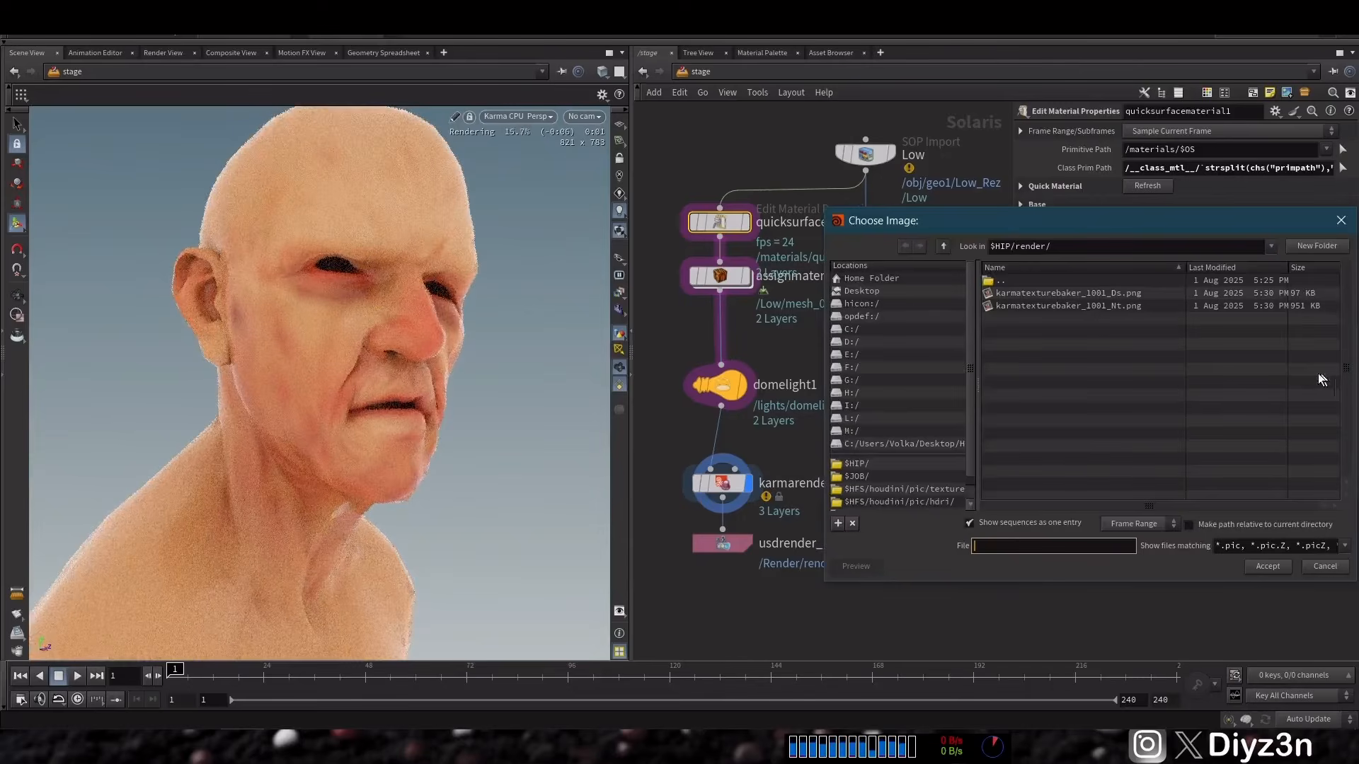
double_click(1030, 294)
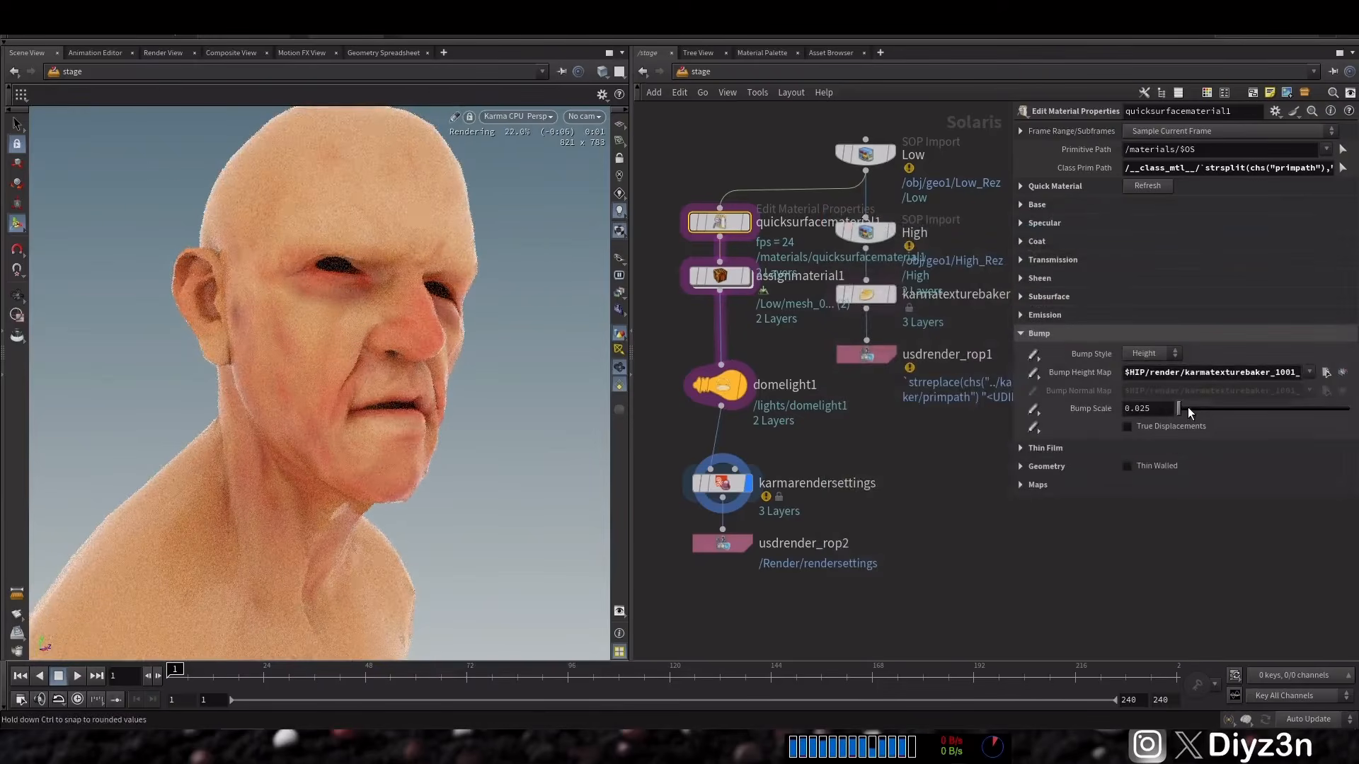
- Enable True Displacements on the material and adjust the Bump Scale, trying 1.37 and slightly lower values
left_click(1155, 429)
left_click_drag(1179, 408, 1200, 413)
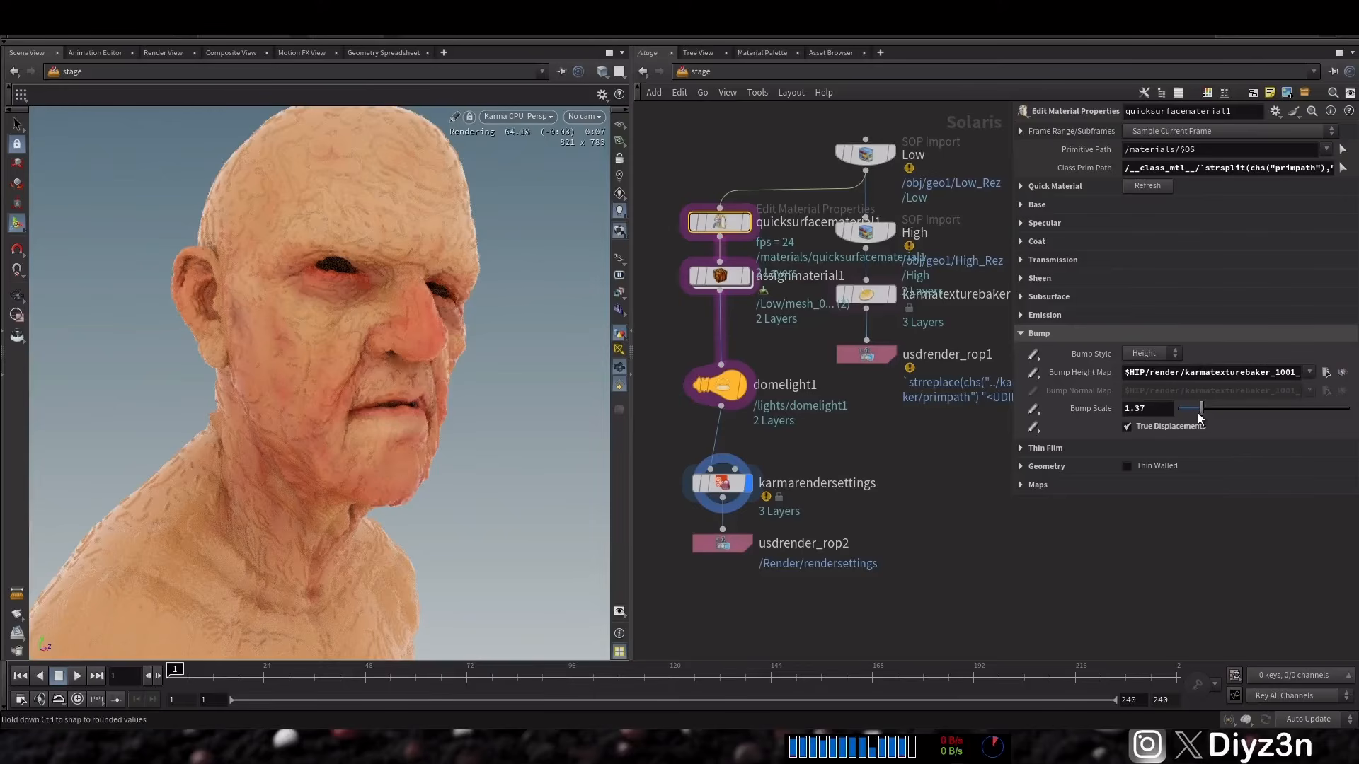
left_click_drag(1201, 409, 1194, 412)
left_click_drag(1201, 409, 1193, 418)
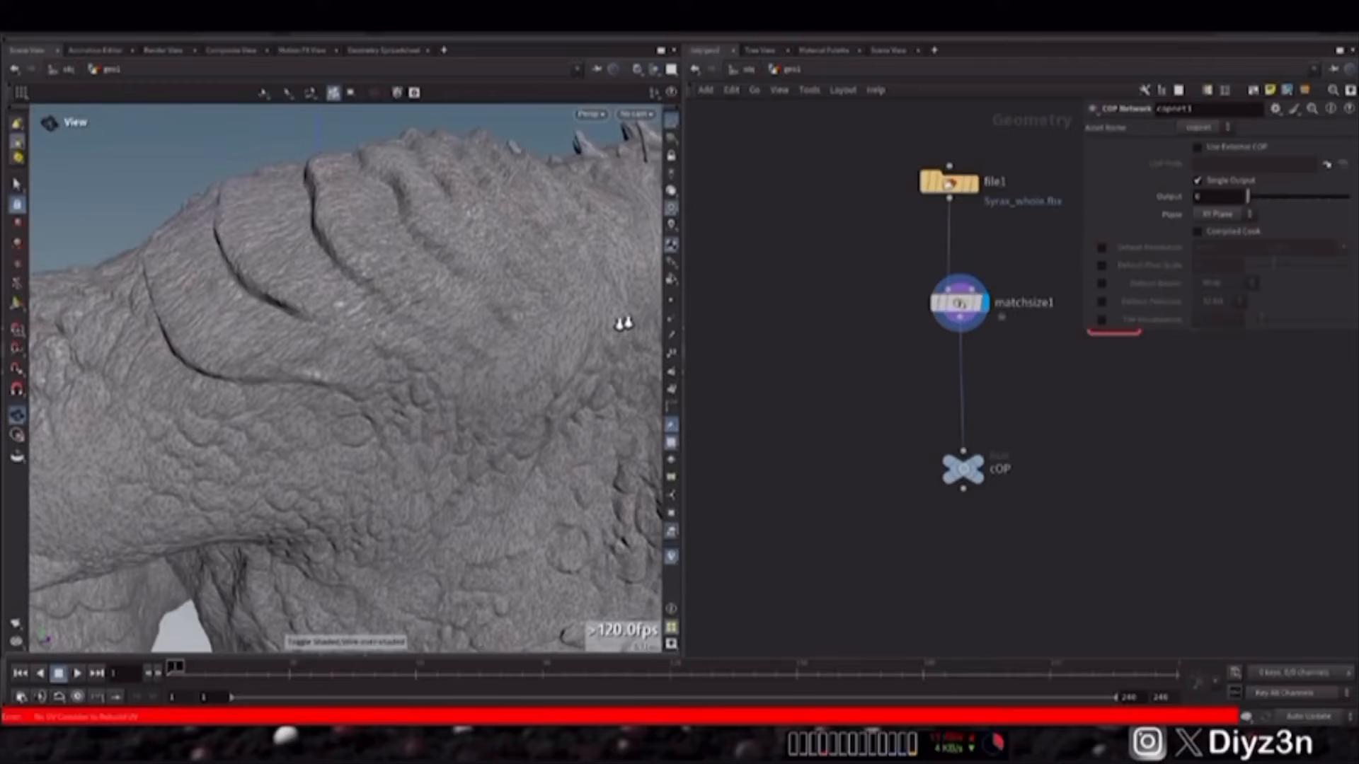
- Add a Remesh node to the dragon's geometry network
left_click_drag(509, 362, 368, 354)
key("Tab")
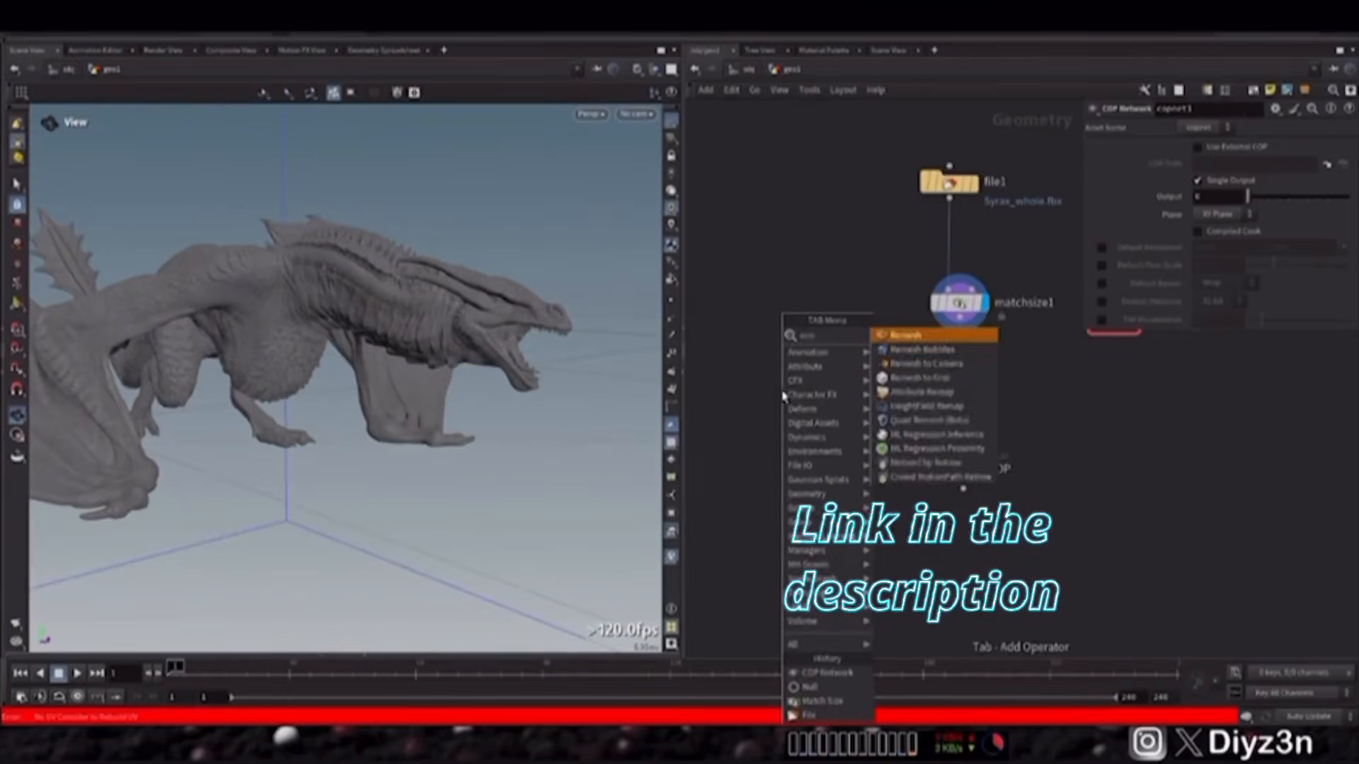
left_click(895, 333)
left_click(806, 312)
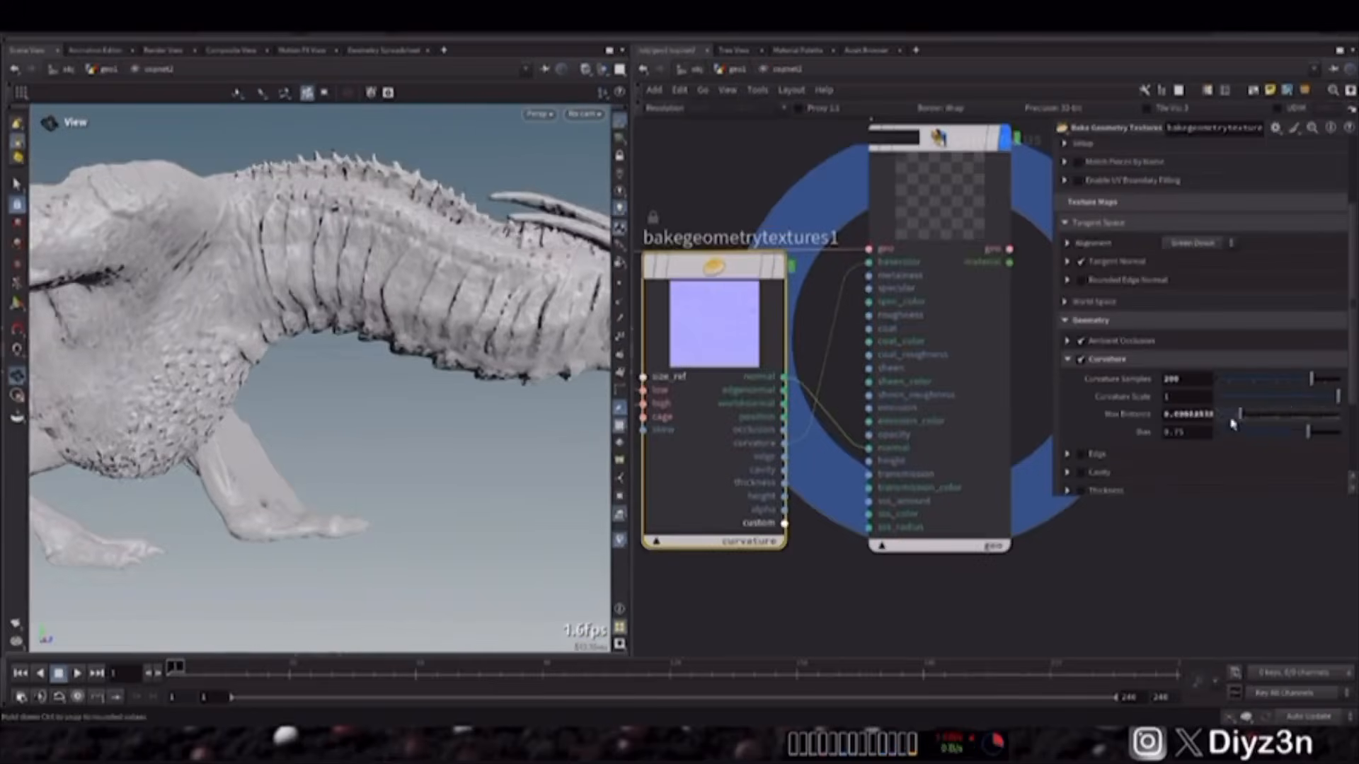
- Adjust the curvature settings of the dragon's Bake Geometry Textures node
left_click(939, 198)
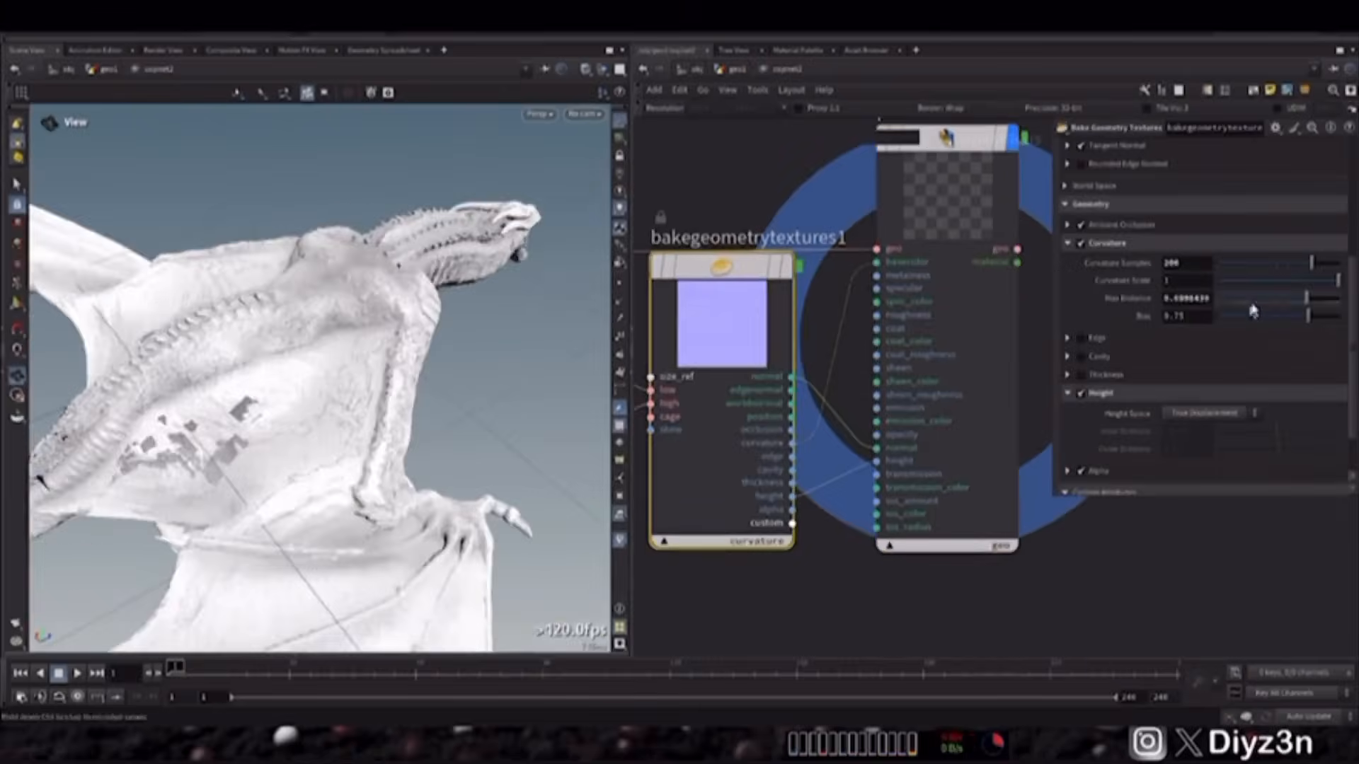
left_click_drag(1221, 268, 1267, 266)
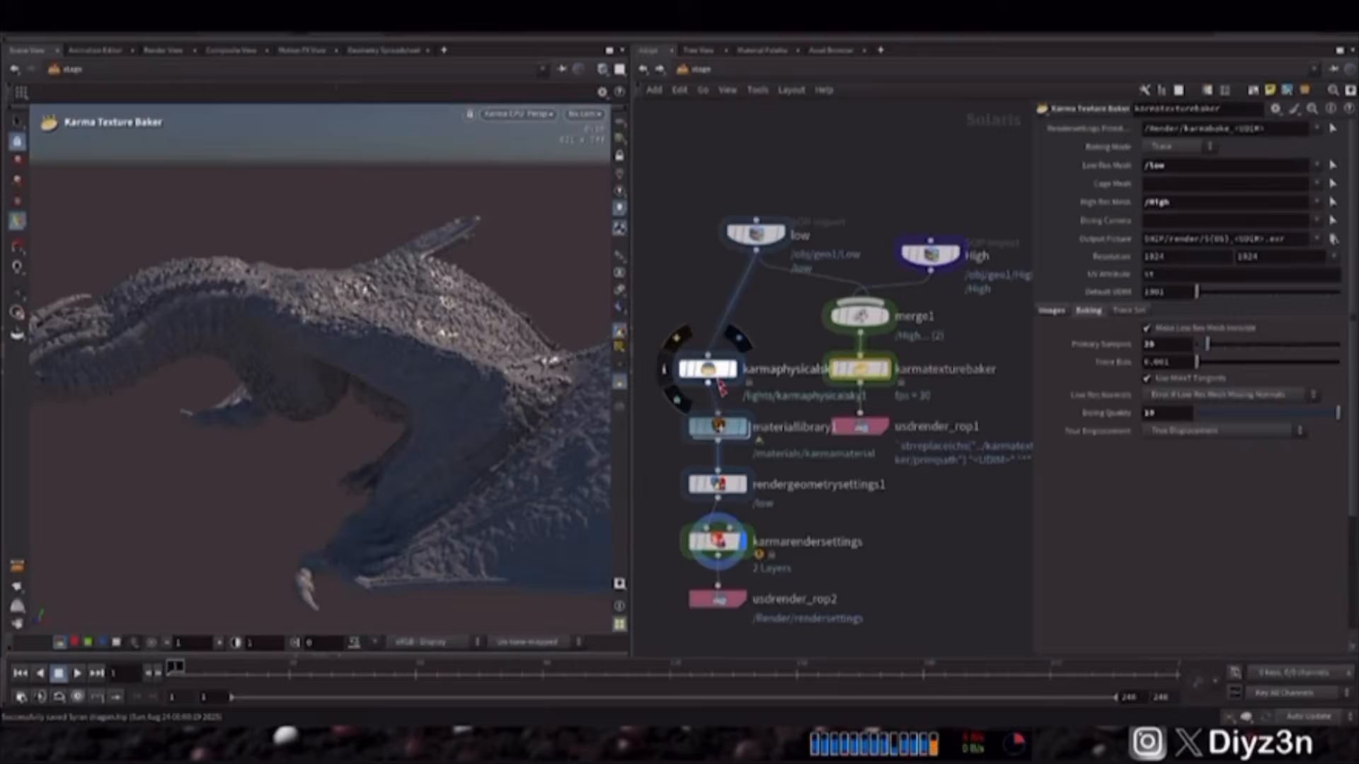
- Wire the High import into the Karma Physical Sky, and open the displacement color correction's Gamma for editing
left_click(721, 386)
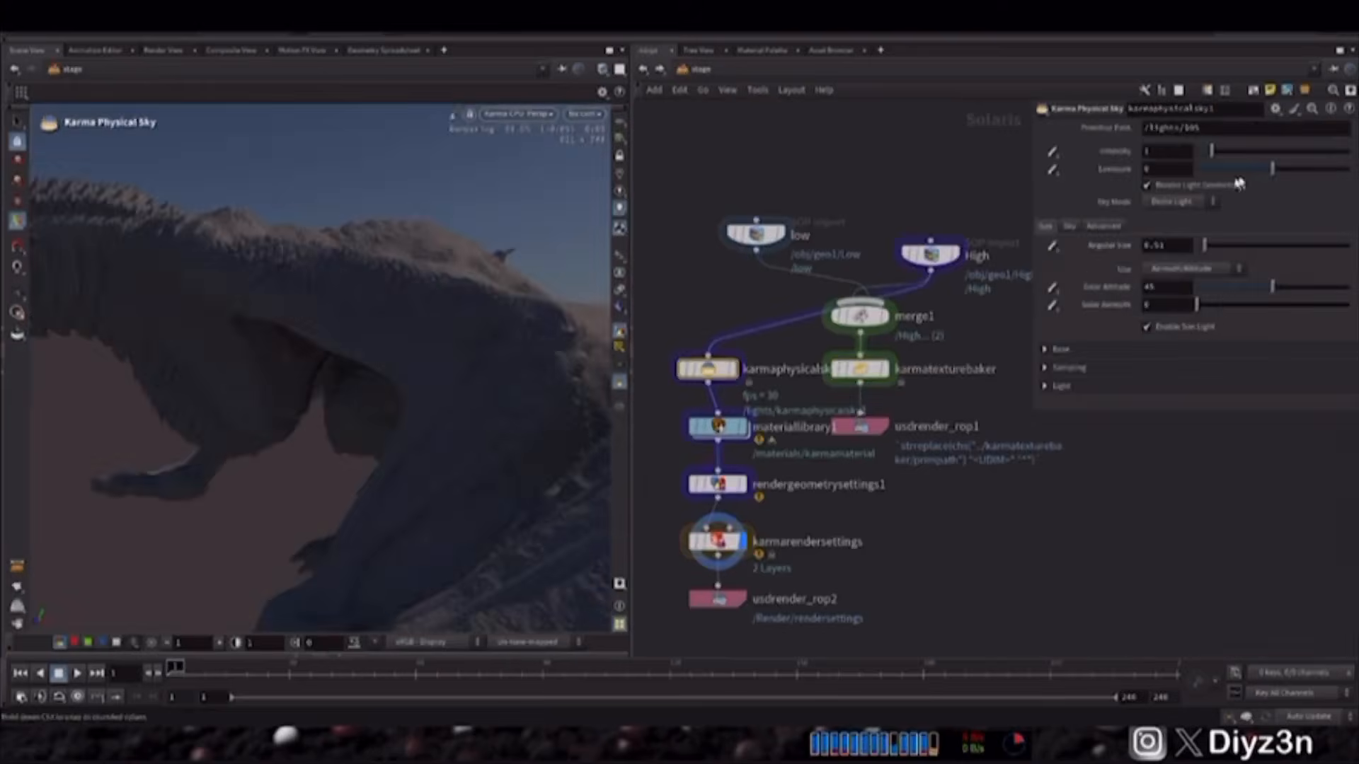
left_click(860, 369)
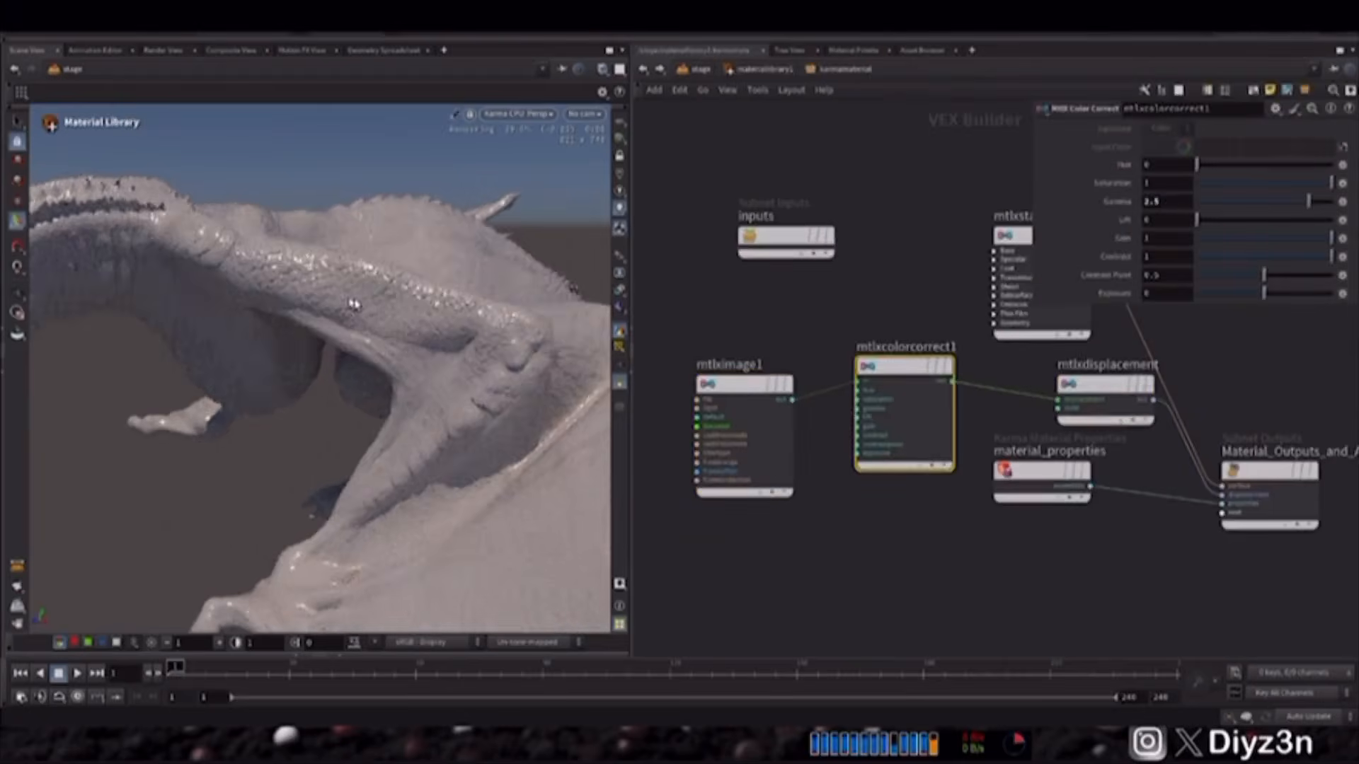
left_click(1172, 201)
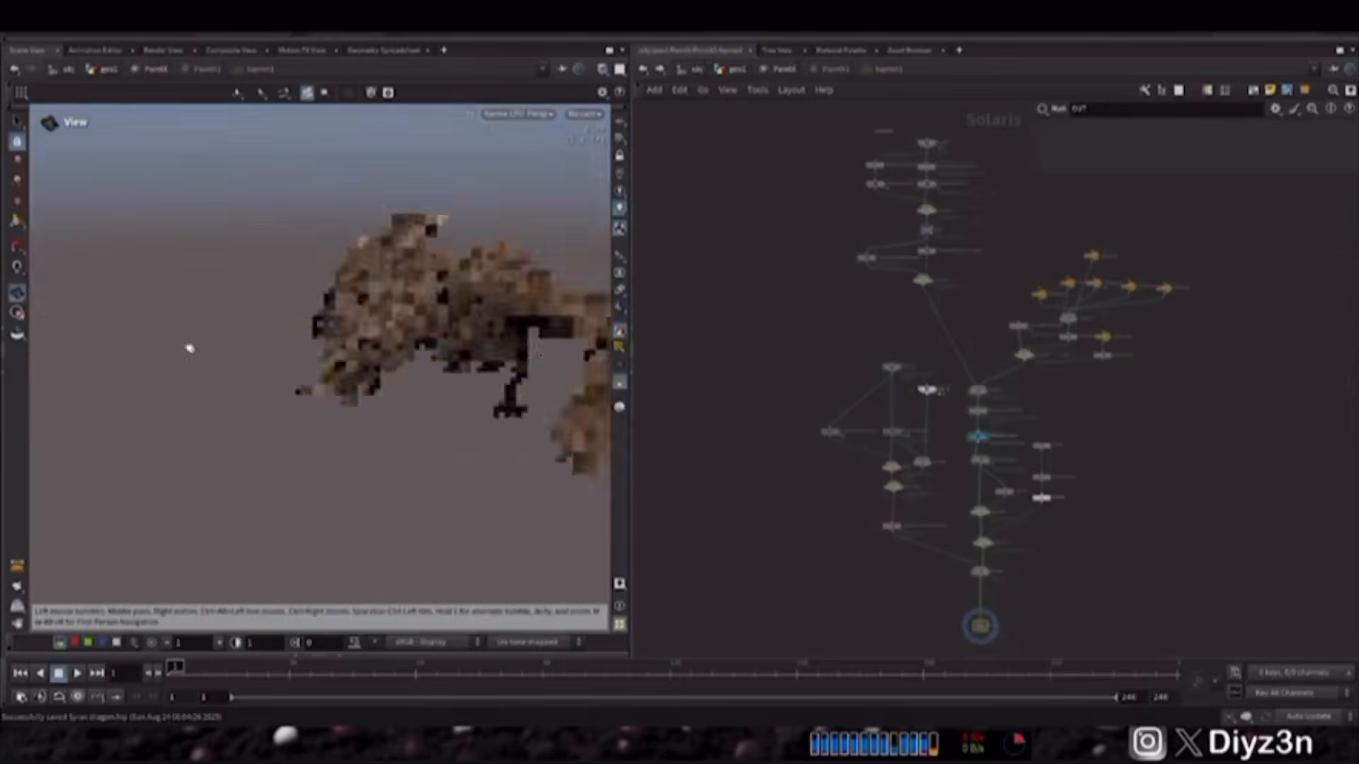
left_click_drag(188, 349, 274, 334)
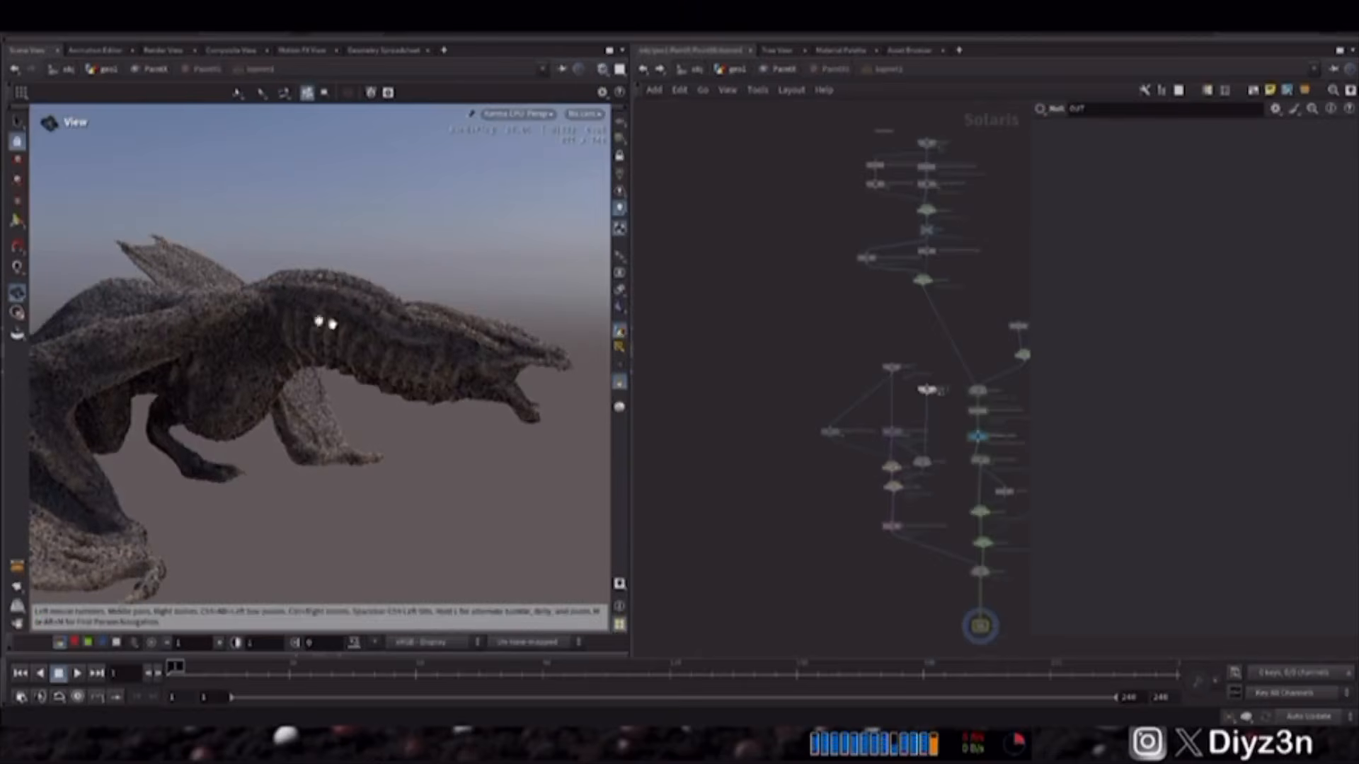
left_click_drag(477, 376, 322, 353)
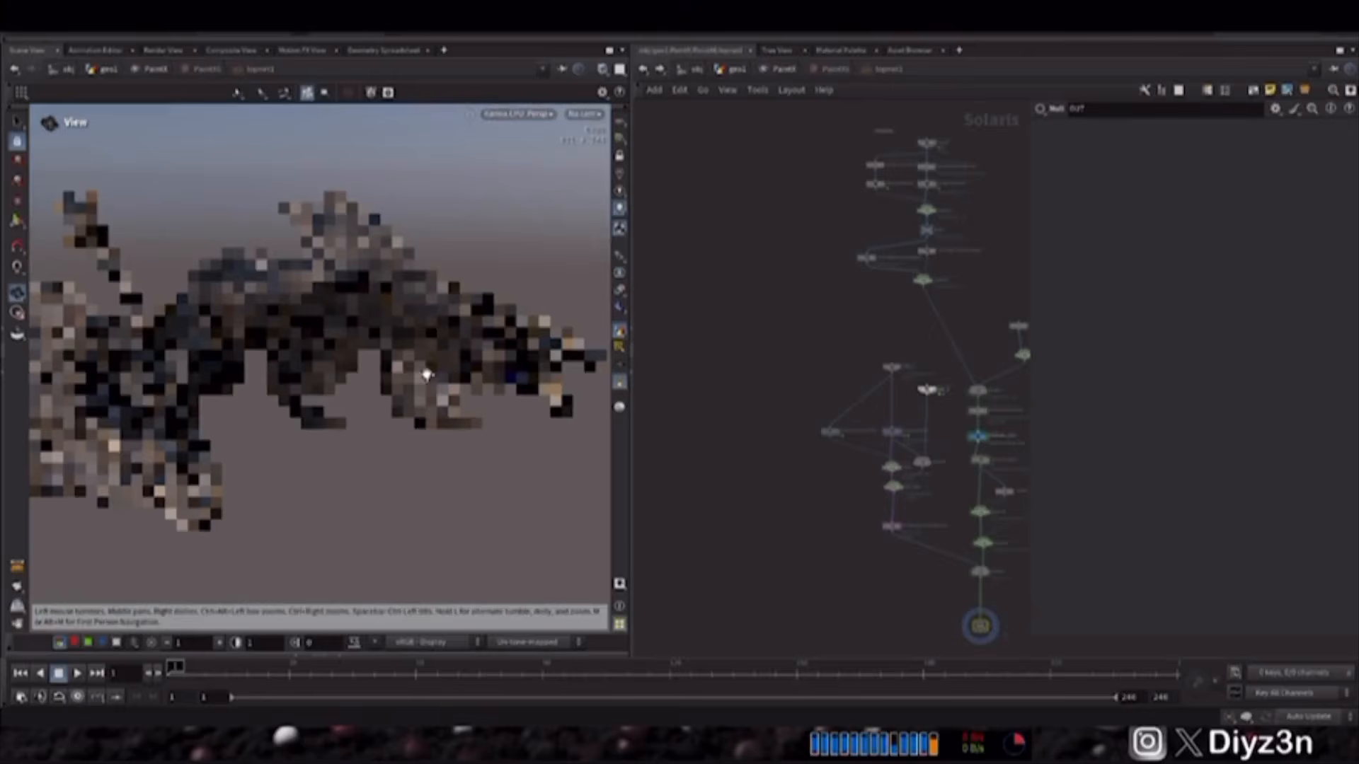